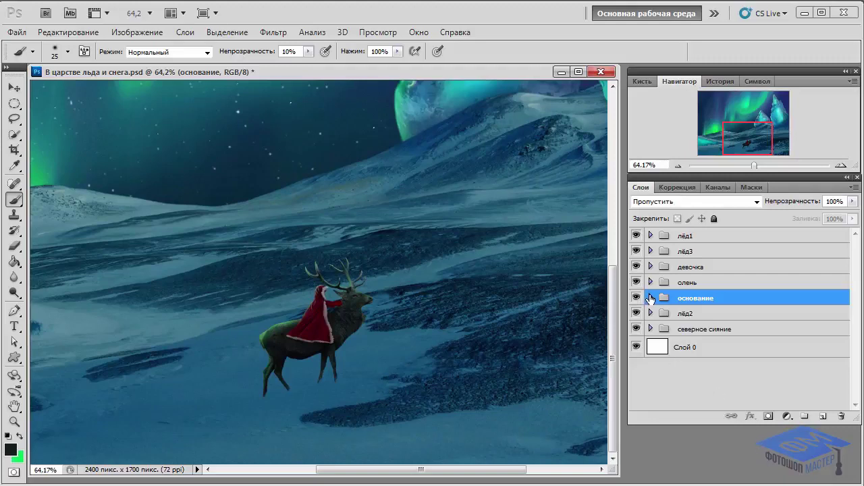
- Select the основание base layer inside its group and switch to the Clone Stamp tool
{"action": "left_click", "coordinate": [650, 298]}
{"action": "scroll", "coordinate": [756, 338], "scroll_direction": "down", "scroll_amount": 2}
{"action": "scroll", "coordinate": [755, 377], "scroll_direction": "down", "scroll_amount": 3}
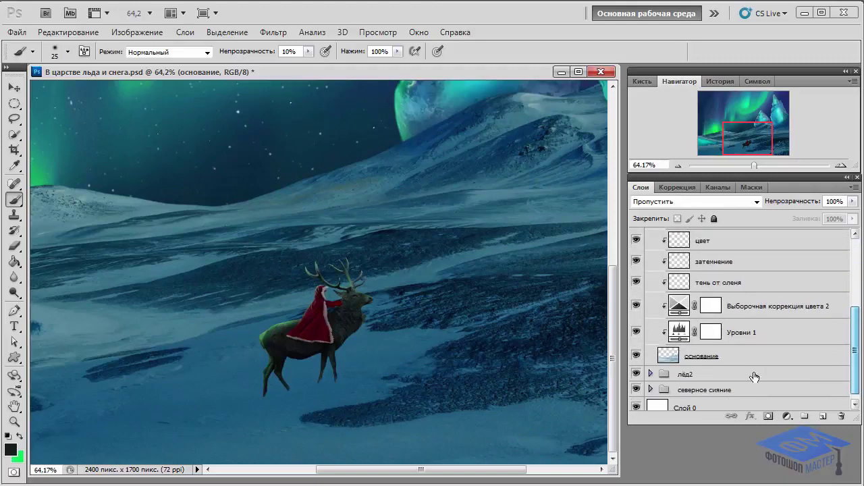
{"action": "left_click", "coordinate": [715, 358]}
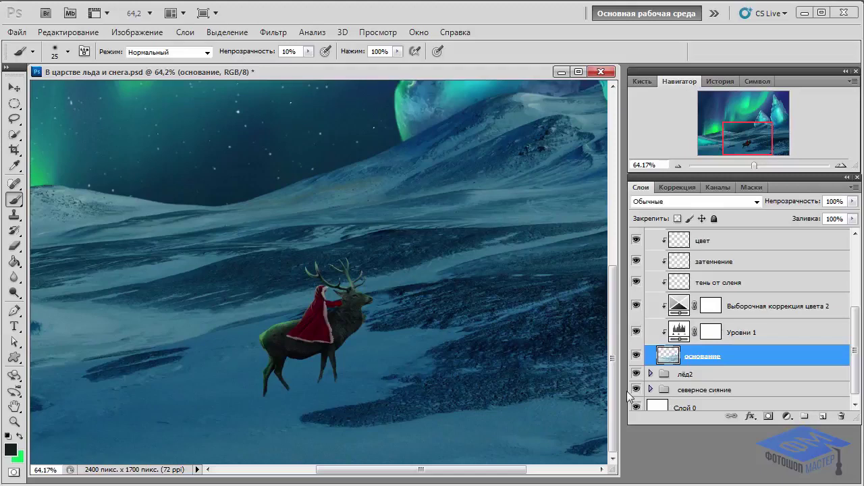
{"action": "right_click", "coordinate": [14, 215]}
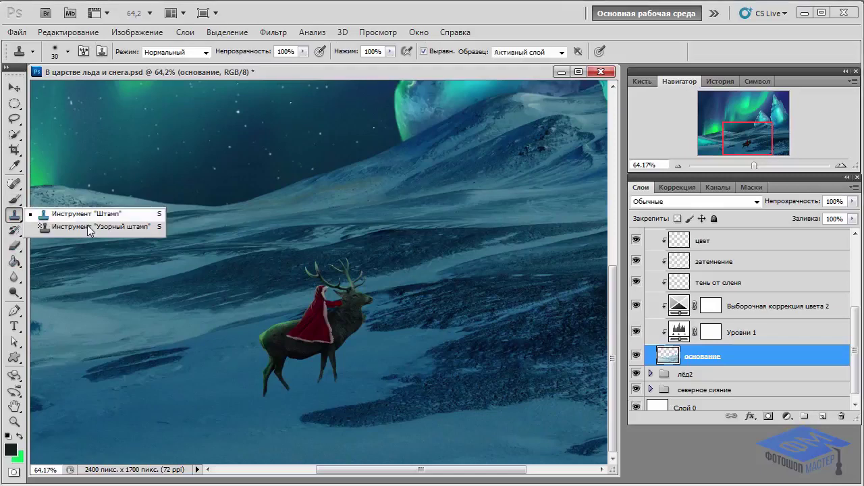
{"action": "left_click", "coordinate": [93, 215]}
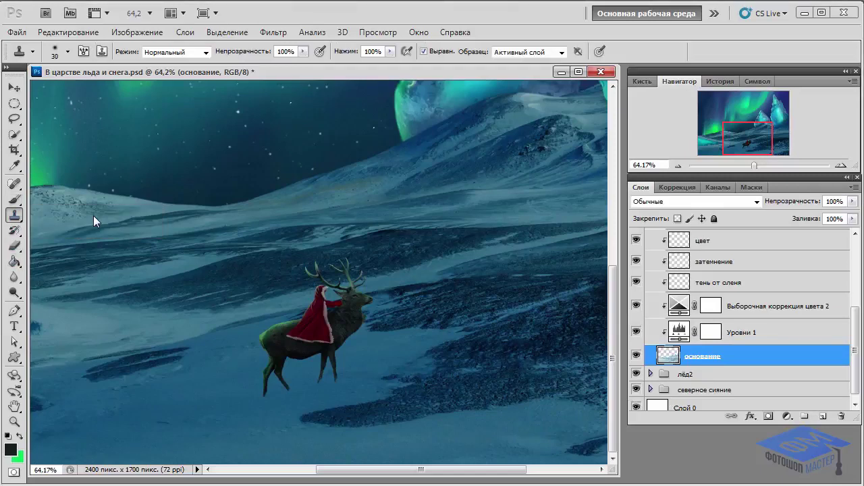
- Set a clone source on the rocky snow and clone texture beside the deer's head
{"action": "left_click_drag", "start_coordinate": [439, 371], "coordinate": [527, 360]}
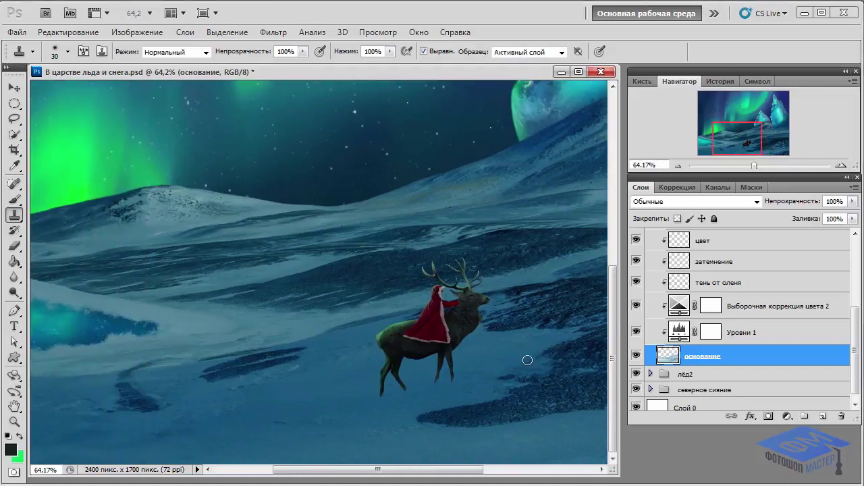
{"action": "left_click", "coordinate": [491, 320]}
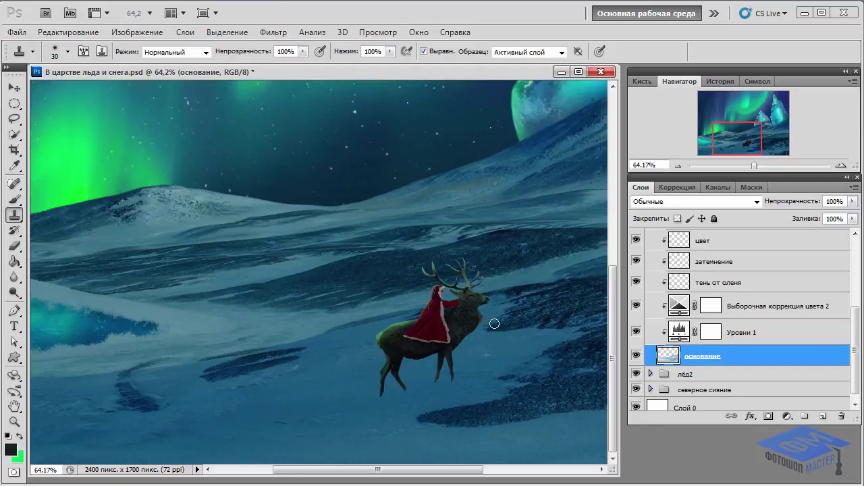
{"action": "left_click_drag", "start_coordinate": [495, 324], "coordinate": [503, 302]}
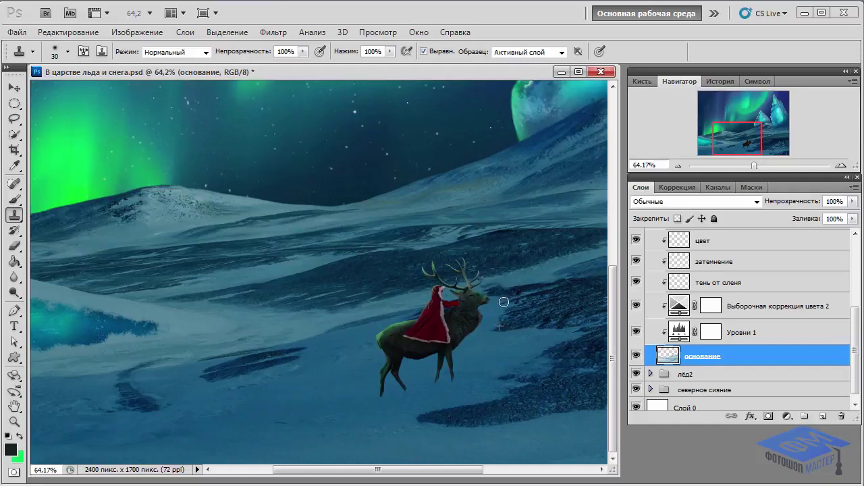
{"action": "mouse_move", "coordinate": [480, 348]}
{"action": "left_mouse_down"}
{"action": "mouse_move", "coordinate": [493, 286]}
{"action": "mouse_move", "coordinate": [502, 296]}
{"action": "left_mouse_up"}
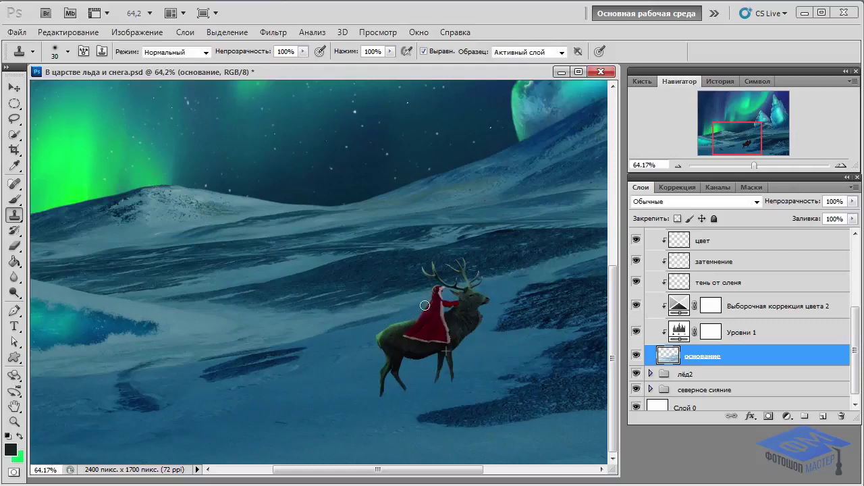
{"action": "mouse_move", "coordinate": [473, 293]}
{"action": "left_mouse_down"}
{"action": "mouse_move", "coordinate": [501, 283]}
{"action": "mouse_move", "coordinate": [484, 290]}
{"action": "left_mouse_up"}
- Clone more dark rocky streaks onto the snow left and right of the deer
{"action": "mouse_move", "coordinate": [400, 312]}
{"action": "left_mouse_down"}
{"action": "mouse_move", "coordinate": [393, 305]}
{"action": "mouse_move", "coordinate": [363, 322]}
{"action": "left_mouse_up"}
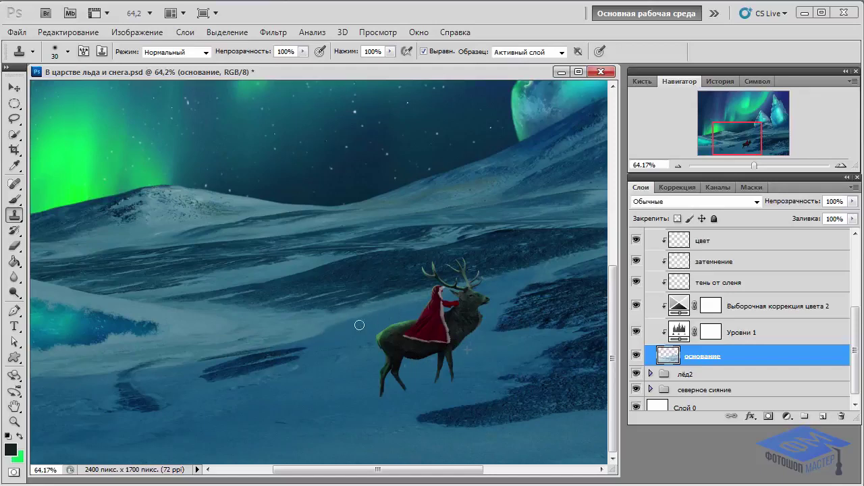
{"action": "mouse_move", "coordinate": [408, 304]}
{"action": "left_mouse_down"}
{"action": "mouse_move", "coordinate": [428, 292]}
{"action": "mouse_move", "coordinate": [402, 303]}
{"action": "left_mouse_up"}
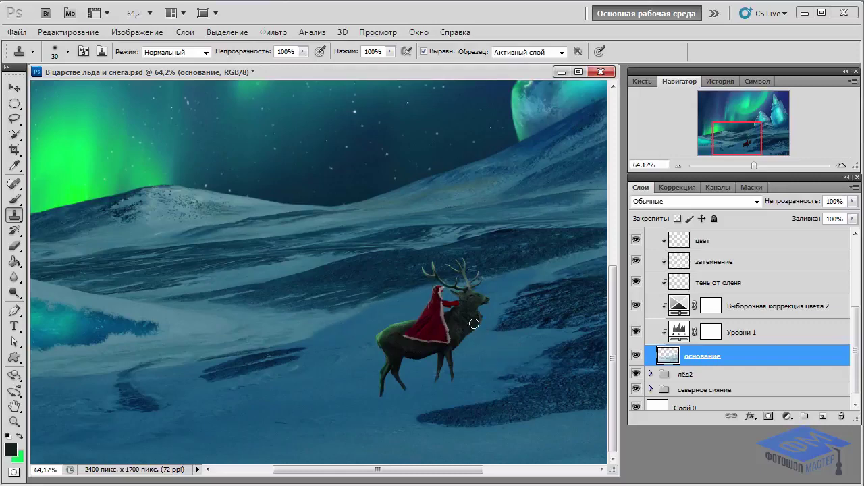
{"action": "left_click_drag", "start_coordinate": [466, 278], "coordinate": [498, 280]}
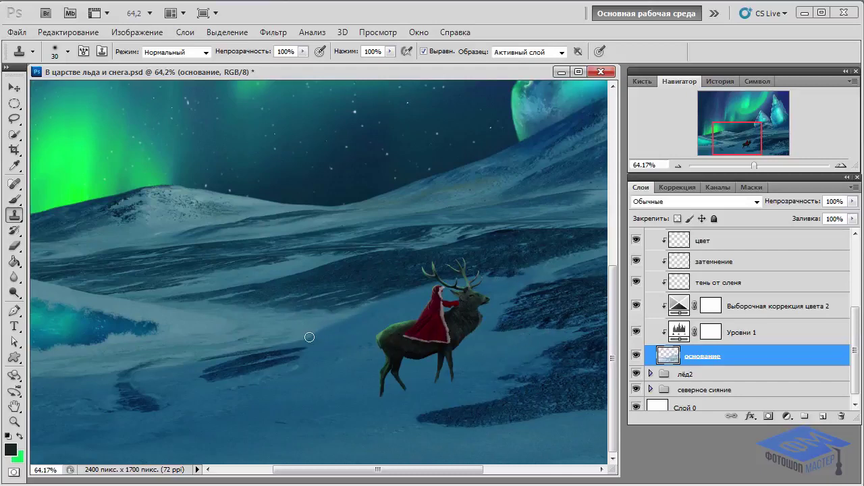
{"action": "left_click_drag", "start_coordinate": [309, 337], "coordinate": [291, 343]}
{"action": "left_click_drag", "start_coordinate": [498, 328], "coordinate": [476, 335]}
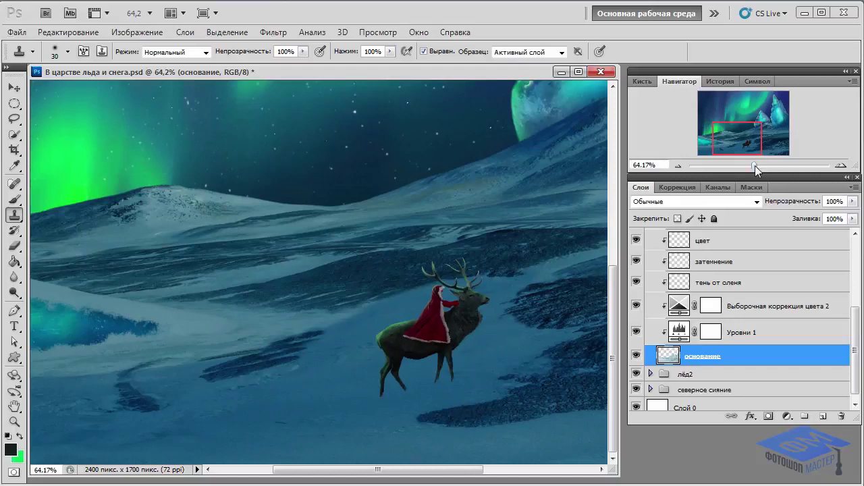
{"action": "mouse_move", "coordinate": [755, 165]}
{"action": "left_mouse_down"}
{"action": "mouse_move", "coordinate": [762, 165]}
{"action": "mouse_move", "coordinate": [746, 154]}
{"action": "left_mouse_up"}
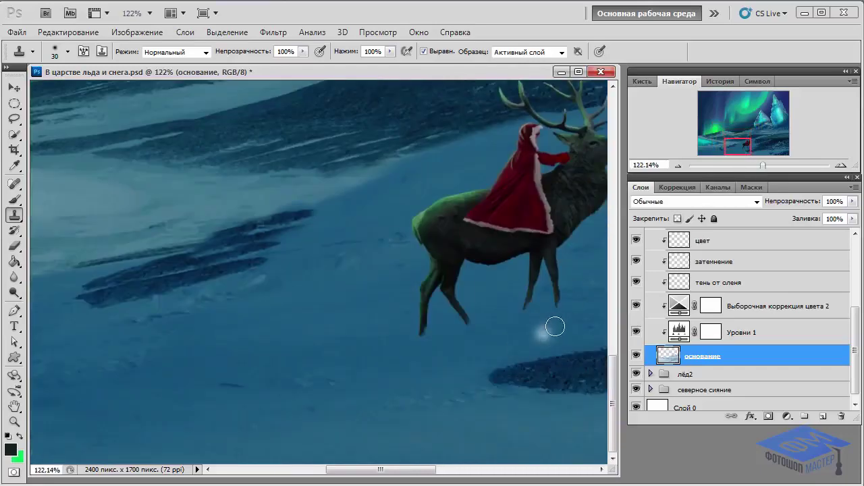
- Clone faint texture below the deer, then use a smaller brush sampling beside the ice patch
{"action": "left_click_drag", "start_coordinate": [550, 328], "coordinate": [482, 322]}
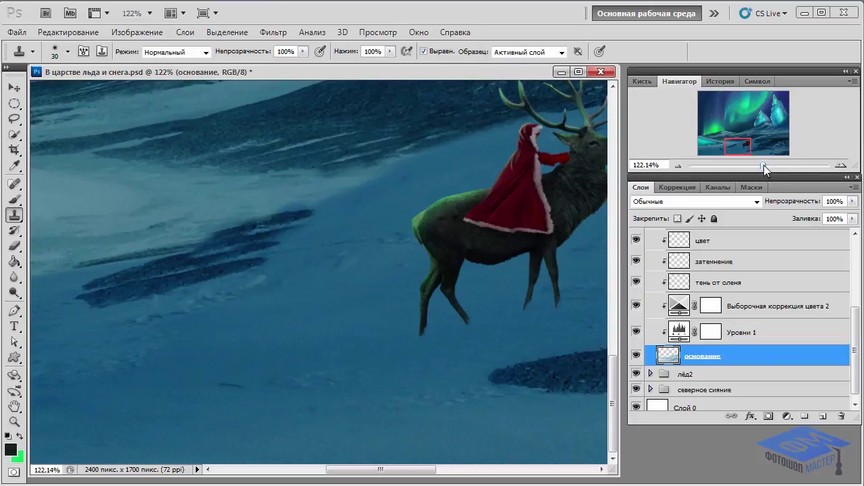
{"action": "left_click", "coordinate": [227, 306], "text": "alt"}
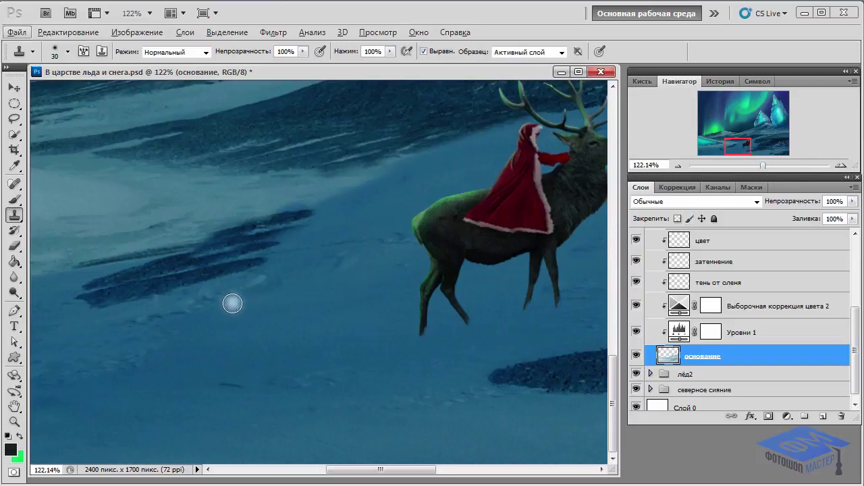
{"action": "key", "text": "bracketleft"}
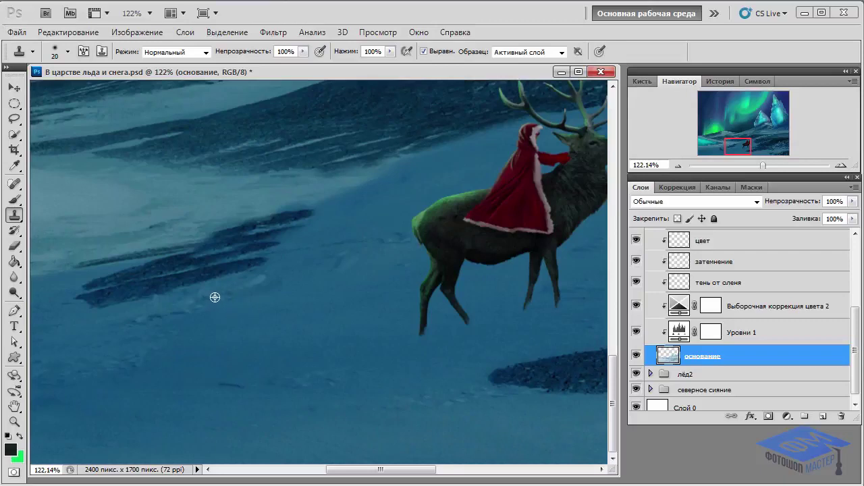
{"action": "left_click", "coordinate": [214, 297], "text": "alt"}
- Cover the ice patch under the deer's legs with cloned snow, undoing a stray hoof dab
{"action": "left_click_drag", "start_coordinate": [553, 304], "coordinate": [533, 306]}
{"action": "left_click", "coordinate": [413, 336]}
{"action": "key", "text": "ctrl+z"}
{"action": "mouse_move", "coordinate": [341, 348]}
{"action": "left_mouse_down"}
{"action": "mouse_move", "coordinate": [201, 365]}
{"action": "mouse_move", "coordinate": [196, 376]}
{"action": "mouse_move", "coordinate": [144, 345]}
{"action": "left_mouse_up"}
{"action": "mouse_move", "coordinate": [256, 358]}
{"action": "left_mouse_down"}
{"action": "mouse_move", "coordinate": [142, 383]}
{"action": "mouse_move", "coordinate": [380, 375]}
{"action": "left_mouse_up"}
{"action": "mouse_move", "coordinate": [763, 164]}
{"action": "left_mouse_down"}
{"action": "mouse_move", "coordinate": [751, 165]}
{"action": "mouse_move", "coordinate": [770, 165]}
{"action": "left_mouse_up"}
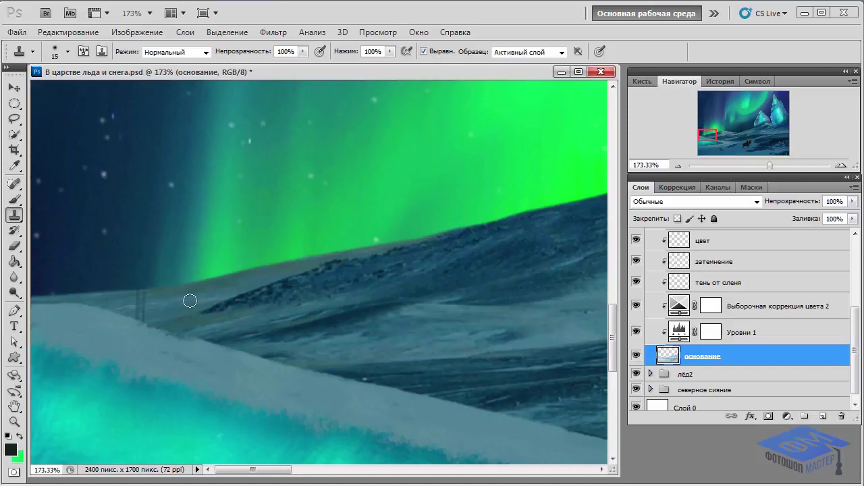
- Clone over the ridge pole within an основание-layer selection, then deselect
{"action": "left_click", "coordinate": [667, 356], "text": "ctrl"}
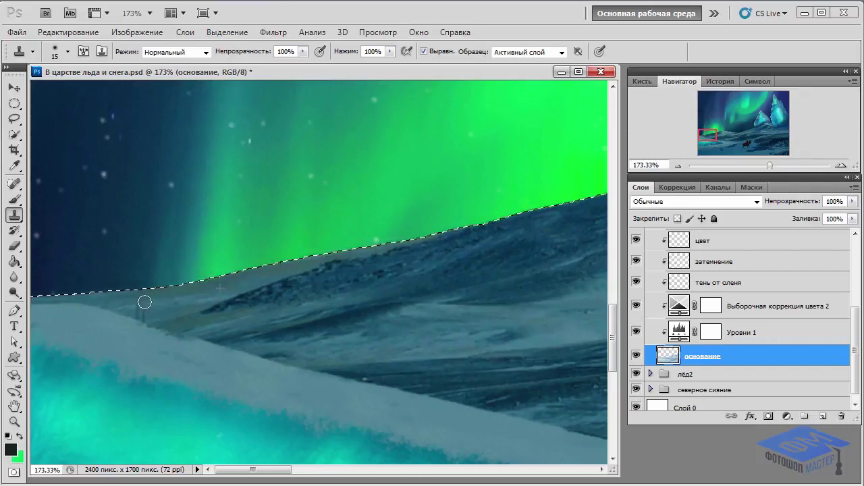
{"action": "left_click_drag", "start_coordinate": [145, 303], "coordinate": [145, 314]}
{"action": "key", "text": "ctrl+d"}
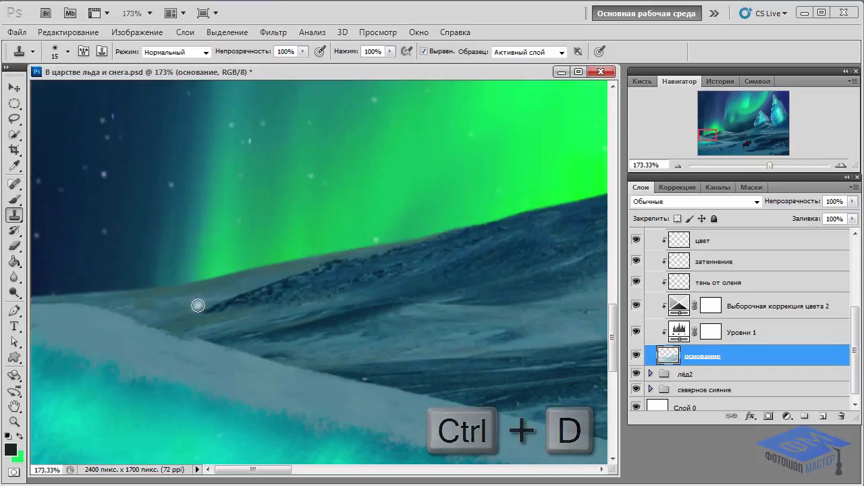
{"action": "left_click", "coordinate": [15, 277]}
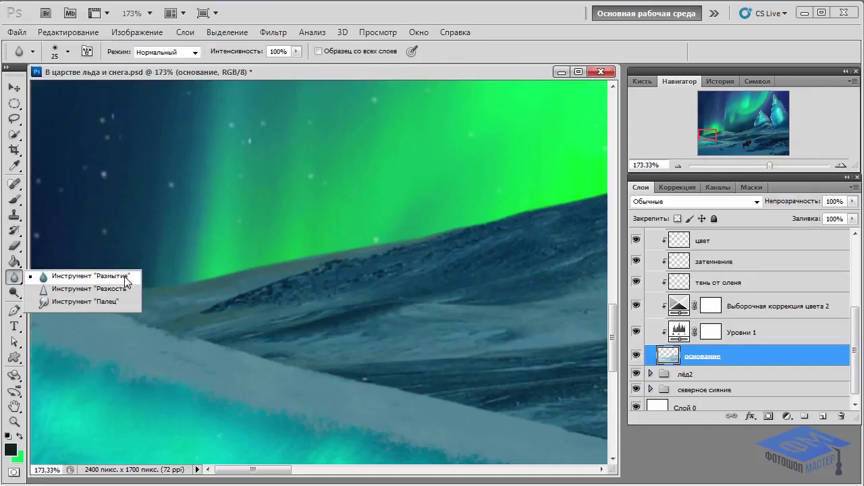
- Soften the left ridge edge against the aurora with a smaller Blur brush
{"action": "left_click", "coordinate": [124, 282]}
{"action": "mouse_move", "coordinate": [124, 282]}
{"action": "left_mouse_down"}
{"action": "mouse_move", "coordinate": [158, 302]}
{"action": "mouse_move", "coordinate": [63, 299]}
{"action": "mouse_move", "coordinate": [45, 289]}
{"action": "mouse_move", "coordinate": [206, 276]}
{"action": "mouse_move", "coordinate": [414, 237]}
{"action": "left_mouse_up"}
{"action": "key", "text": "bracketleft"}
{"action": "mouse_move", "coordinate": [499, 213]}
{"action": "left_mouse_down"}
{"action": "mouse_move", "coordinate": [393, 220]}
{"action": "mouse_move", "coordinate": [265, 266]}
{"action": "left_mouse_up"}
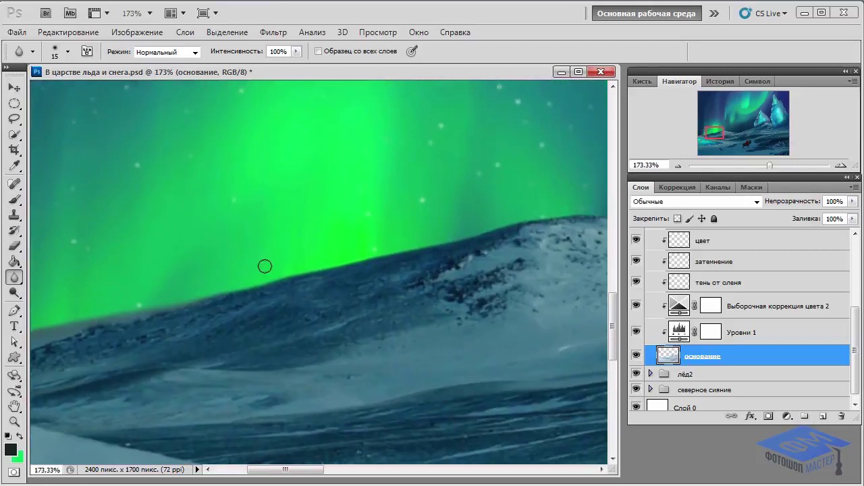
{"action": "left_click_drag", "start_coordinate": [327, 264], "coordinate": [346, 262]}
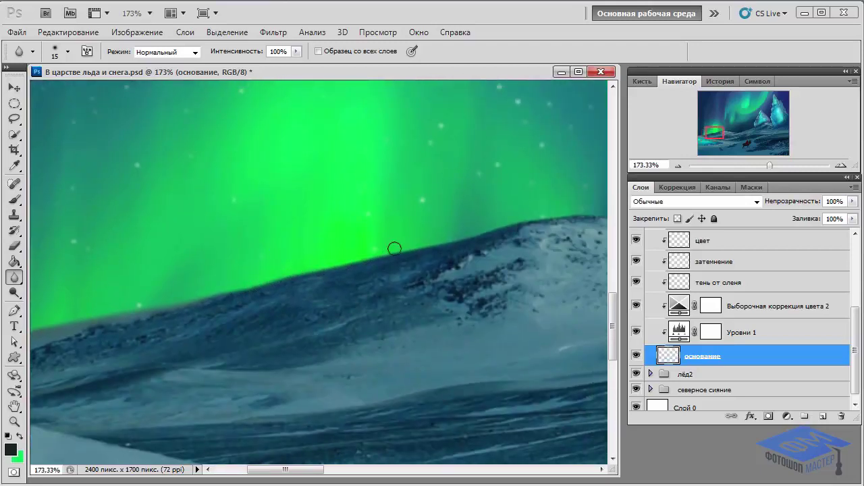
{"action": "left_click_drag", "start_coordinate": [440, 239], "coordinate": [466, 233]}
{"action": "mouse_move", "coordinate": [353, 259]}
{"action": "left_mouse_down"}
{"action": "mouse_move", "coordinate": [507, 224]}
{"action": "mouse_move", "coordinate": [291, 255]}
{"action": "left_mouse_up"}
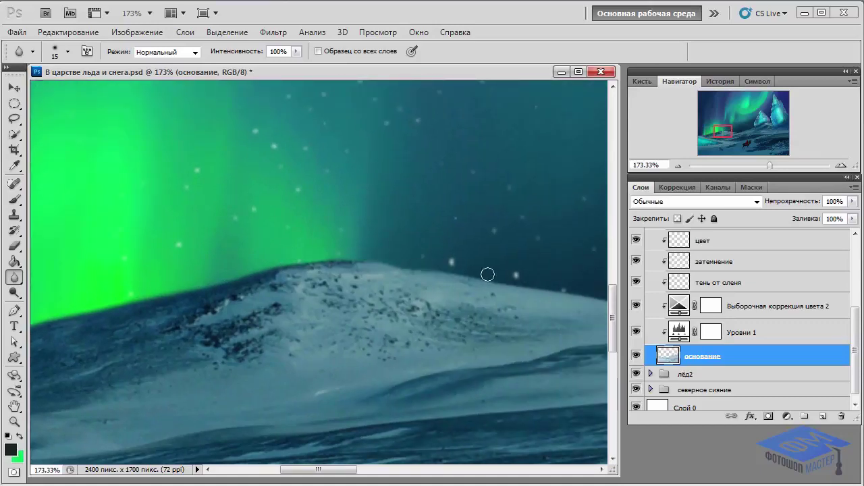
- Pan along the ridge and blur the edge beneath the ice peak
{"action": "mouse_move", "coordinate": [576, 286]}
{"action": "left_mouse_down"}
{"action": "mouse_move", "coordinate": [308, 217]}
{"action": "mouse_move", "coordinate": [283, 222]}
{"action": "left_mouse_up"}
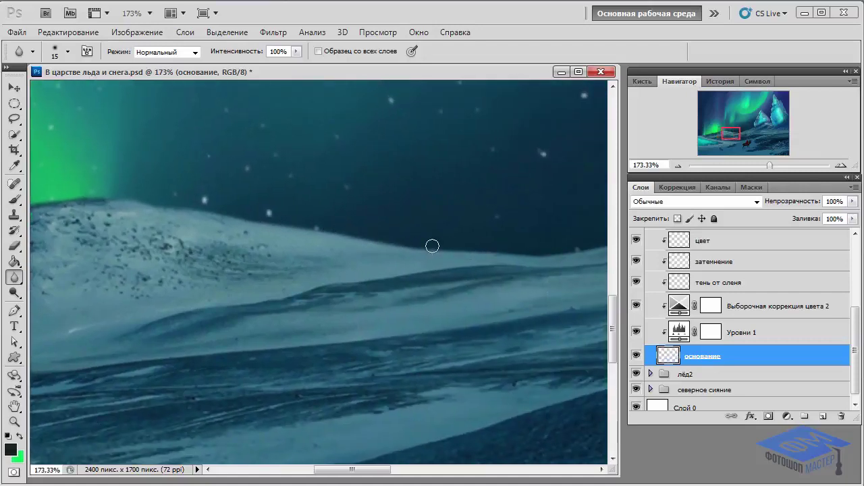
{"action": "mouse_move", "coordinate": [550, 236]}
{"action": "left_mouse_down"}
{"action": "mouse_move", "coordinate": [291, 227]}
{"action": "mouse_move", "coordinate": [287, 253]}
{"action": "left_mouse_up"}
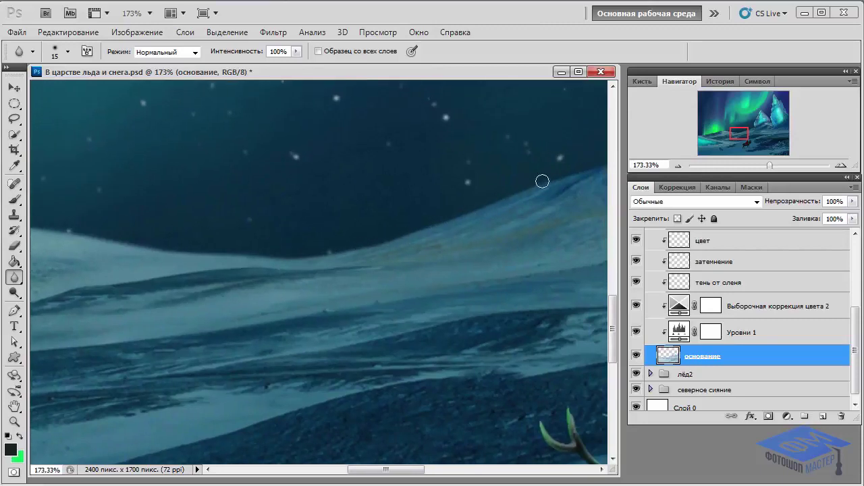
{"action": "left_click_drag", "start_coordinate": [542, 181], "coordinate": [347, 262]}
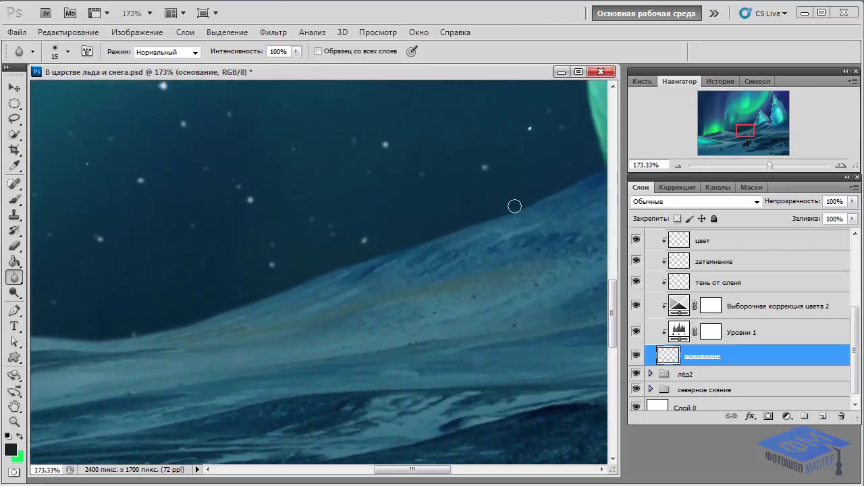
{"action": "left_click_drag", "start_coordinate": [552, 194], "coordinate": [384, 270]}
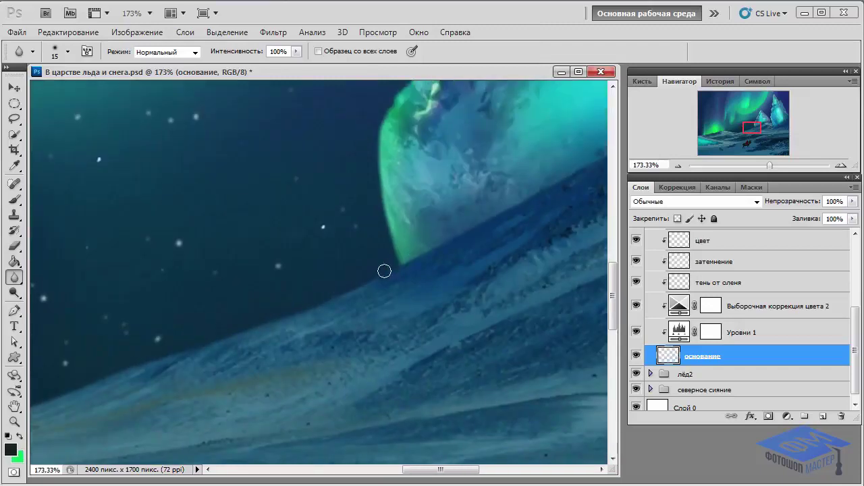
{"action": "left_click_drag", "start_coordinate": [568, 177], "coordinate": [317, 295]}
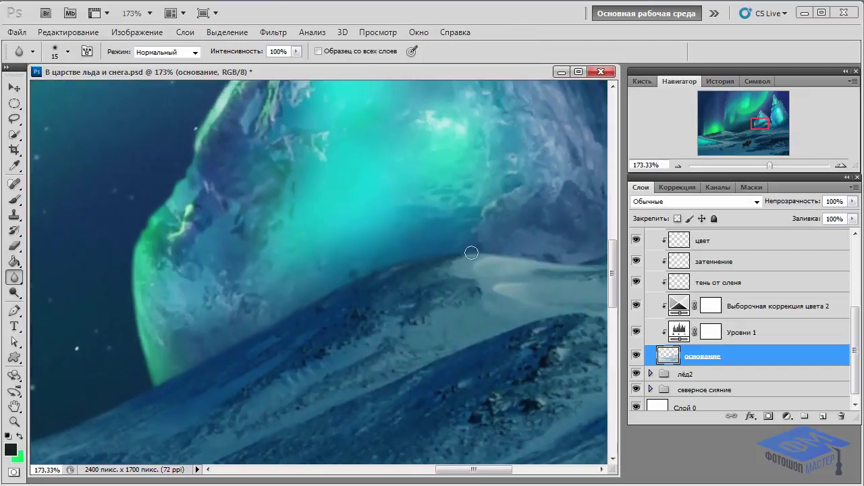
{"action": "left_click_drag", "start_coordinate": [533, 245], "coordinate": [352, 226]}
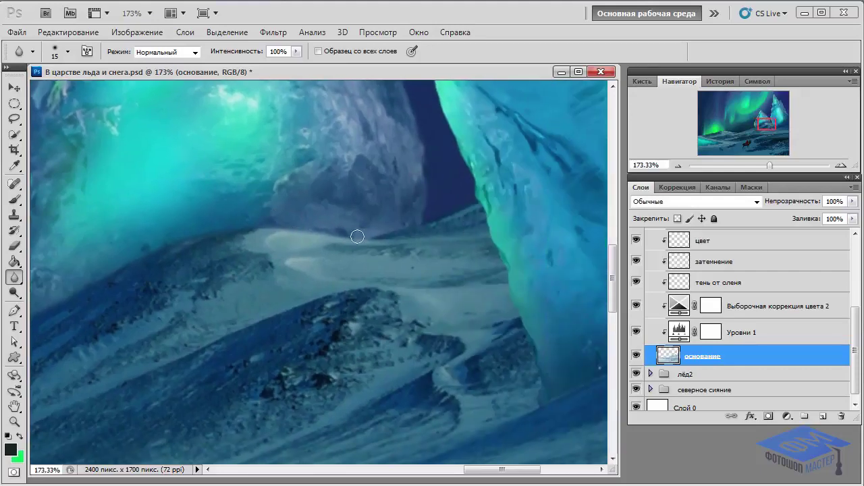
{"action": "left_click_drag", "start_coordinate": [497, 195], "coordinate": [476, 203]}
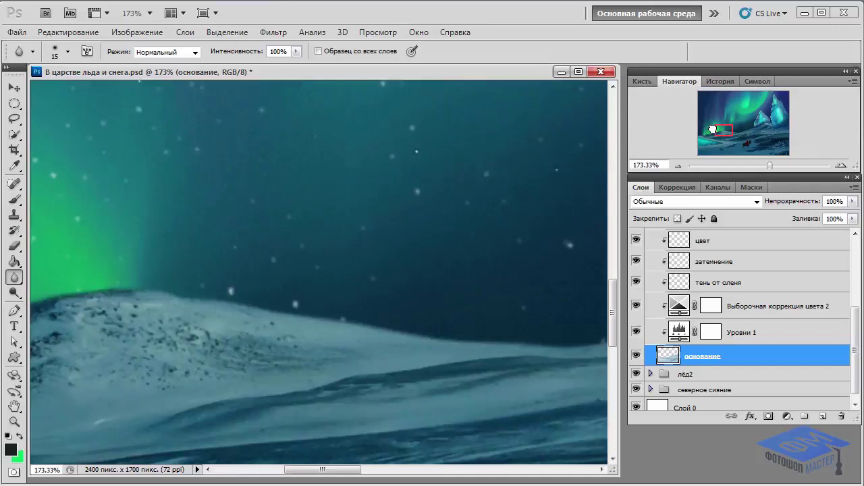
{"action": "left_click_drag", "start_coordinate": [763, 124], "coordinate": [695, 127]}
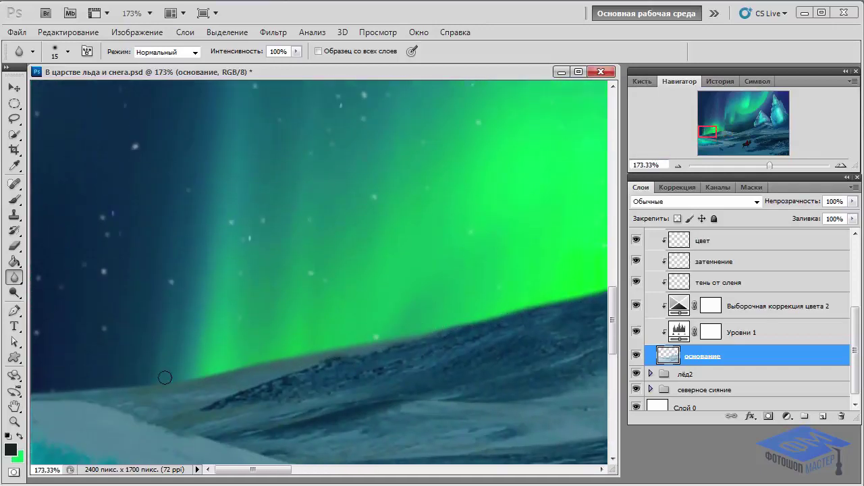
{"action": "left_click_drag", "start_coordinate": [318, 285], "coordinate": [198, 272]}
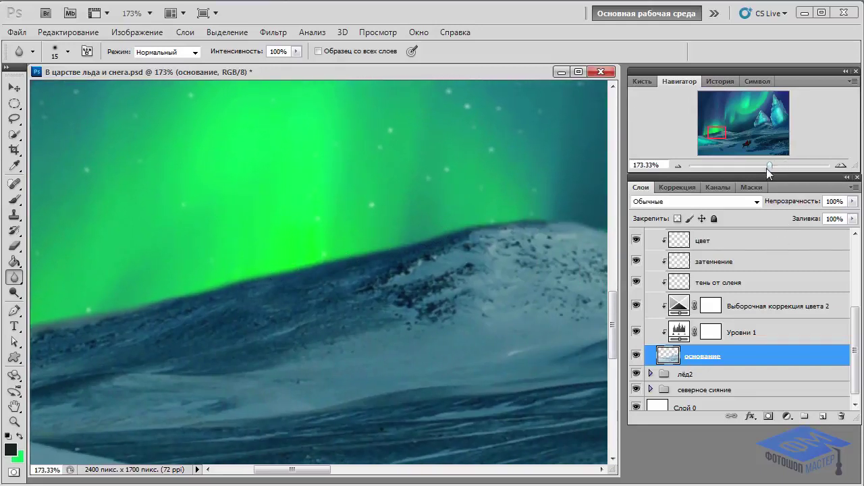
{"action": "left_click_drag", "start_coordinate": [767, 169], "coordinate": [749, 168]}
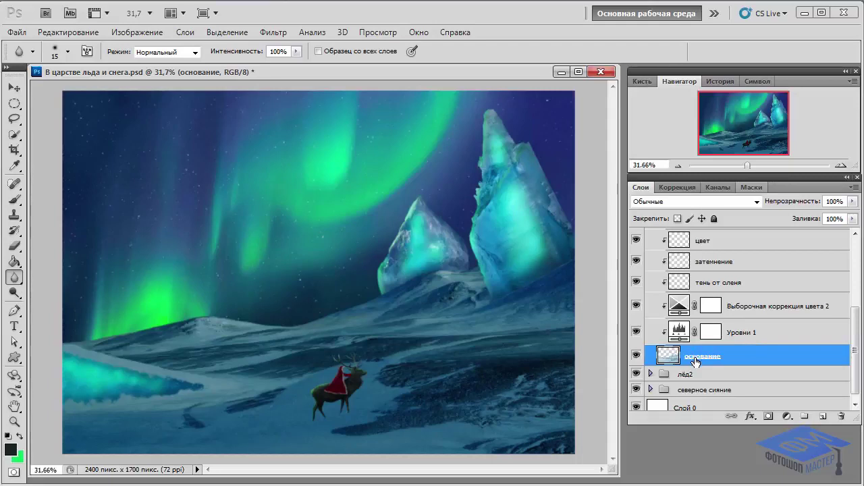
- Select the тень от оленя deer-shadow layer
{"action": "scroll", "coordinate": [763, 358], "scroll_direction": "up", "scroll_amount": 2}
{"action": "scroll", "coordinate": [763, 358], "scroll_direction": "up", "scroll_amount": 1}
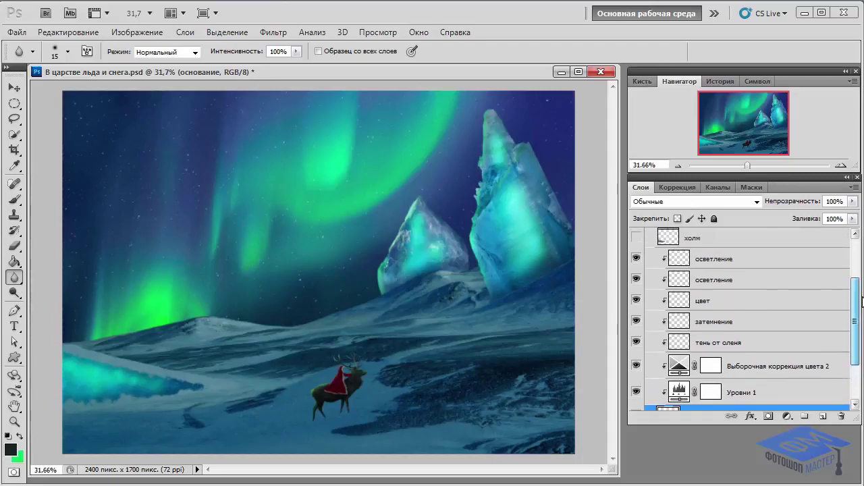
{"action": "scroll", "coordinate": [763, 358], "scroll_direction": "up", "scroll_amount": 1}
{"action": "left_click", "coordinate": [775, 357]}
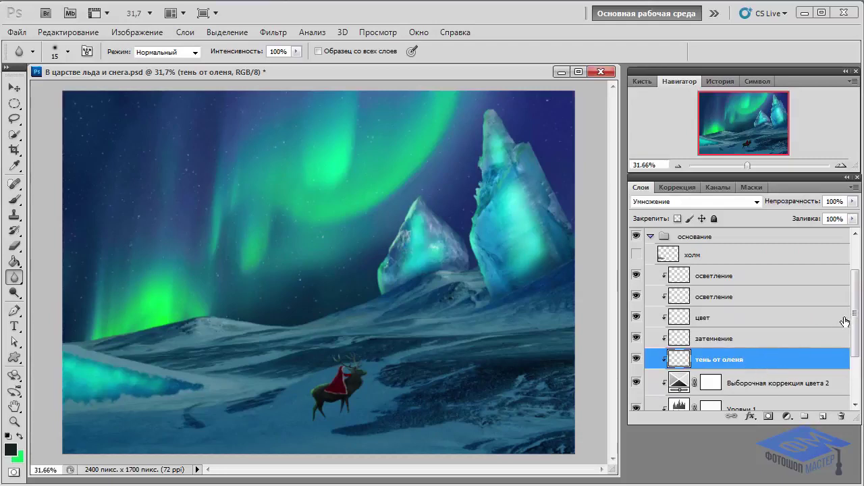
{"action": "scroll", "coordinate": [852, 324], "scroll_direction": "down", "scroll_amount": 3}
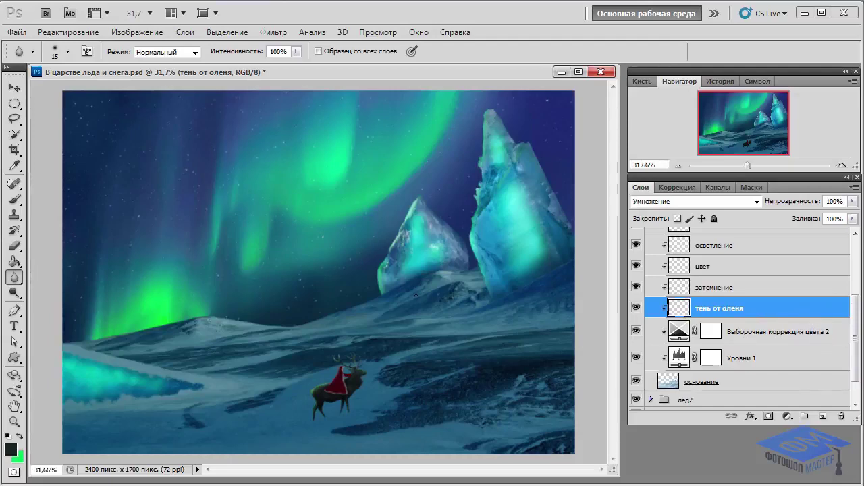
- Set the Brush foreground colour to dark blue 0d3a57 sampled from the snow
{"action": "key", "text": "b"}
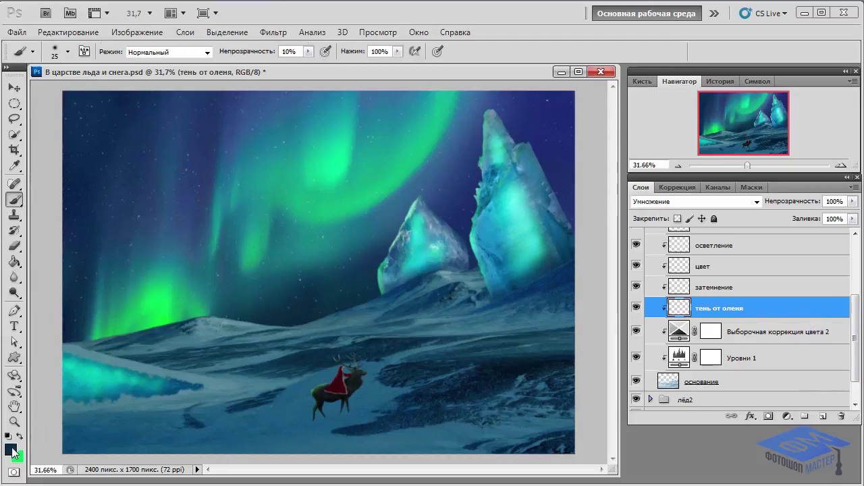
{"action": "left_click", "coordinate": [11, 450]}
{"action": "left_click", "coordinate": [389, 422]}
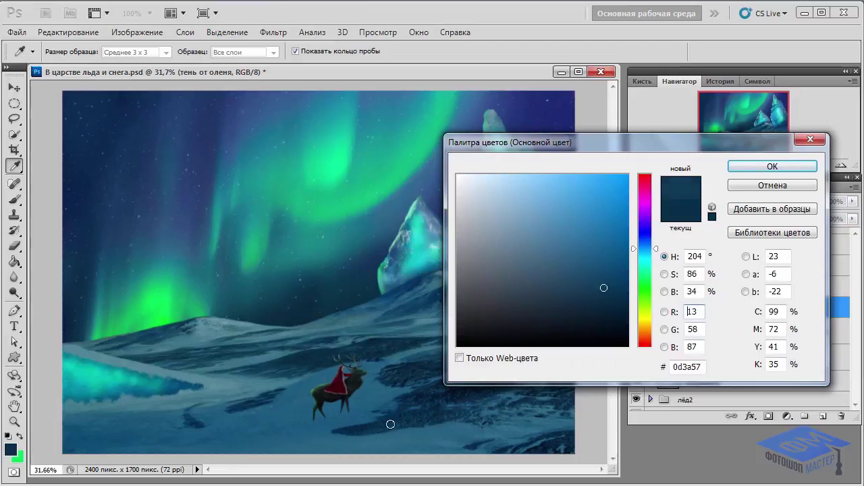
{"action": "left_click", "coordinate": [762, 167]}
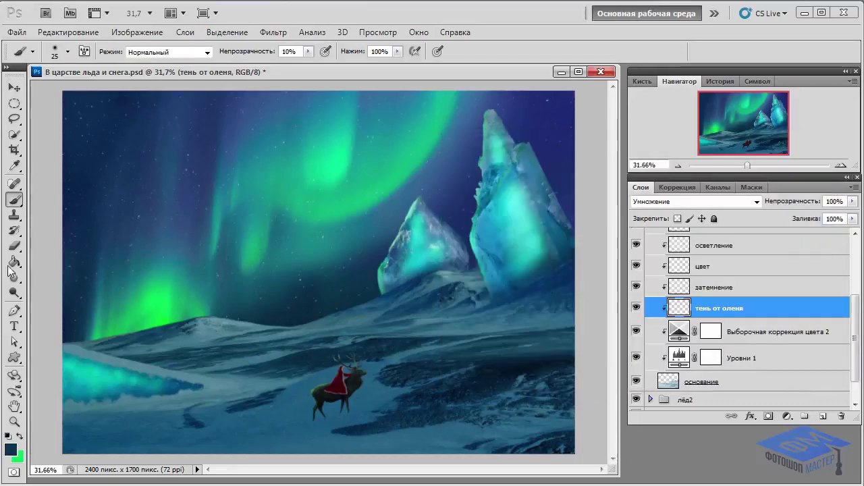
- Choose the Paint Bucket and load the олень deer layer's outline as a selection
{"action": "left_click_drag", "start_coordinate": [14, 263], "coordinate": [122, 275]}
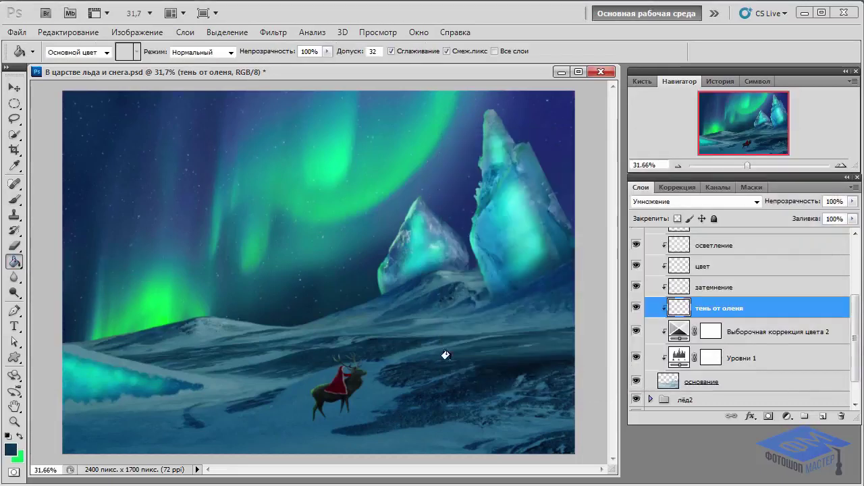
{"action": "left_click_drag", "start_coordinate": [857, 372], "coordinate": [860, 316]}
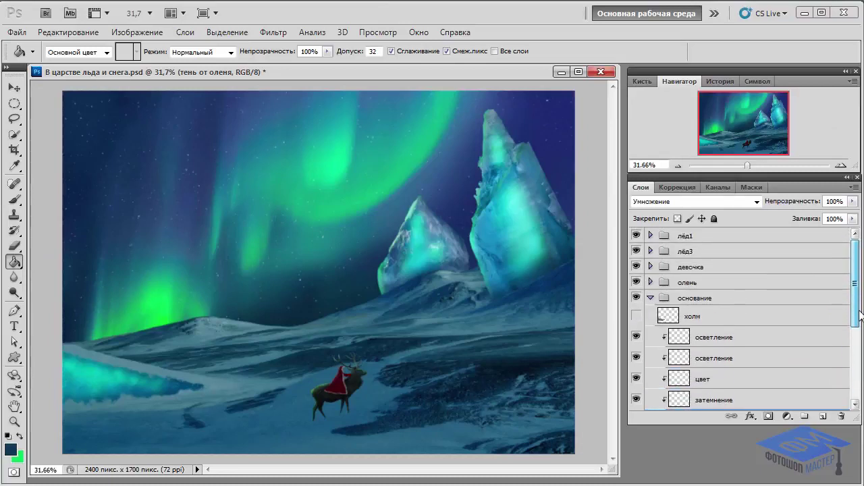
{"action": "left_click", "coordinate": [651, 282]}
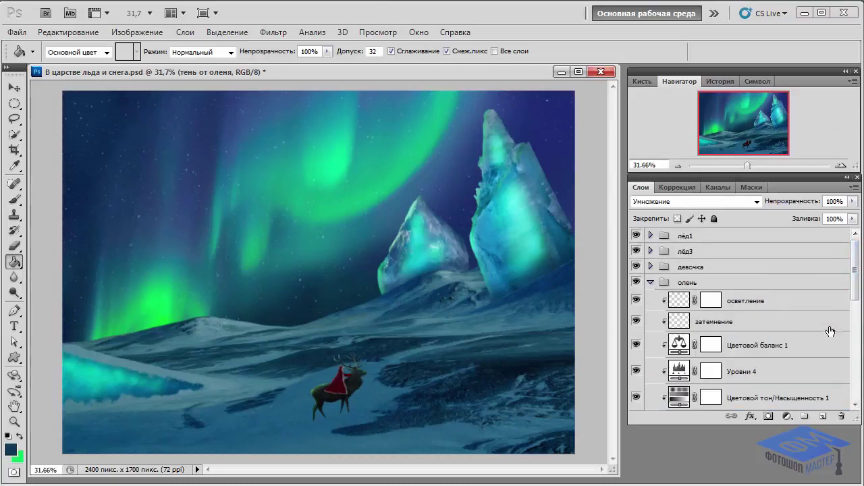
{"action": "left_click_drag", "start_coordinate": [855, 296], "coordinate": [856, 340]}
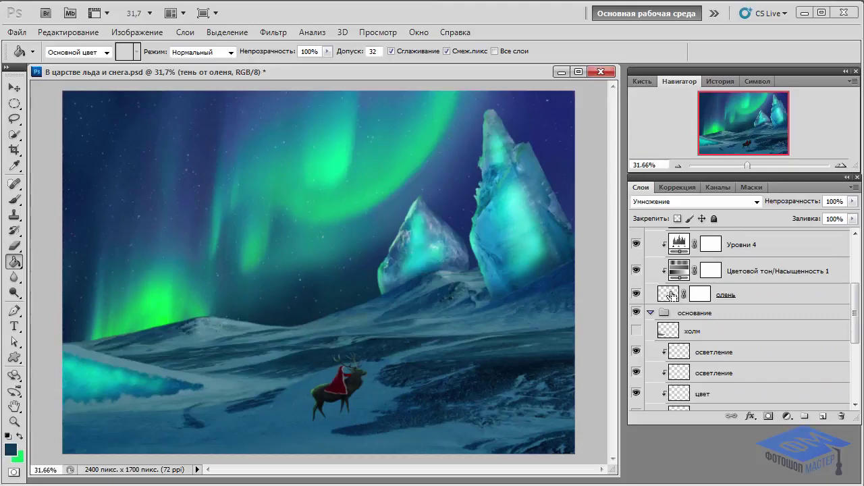
{"action": "left_click", "coordinate": [669, 295], "text": "ctrl"}
{"action": "left_click_drag", "start_coordinate": [858, 332], "coordinate": [857, 276]}
- Include the девочка rider, fill the silhouette dark blue, and clear the selection
{"action": "left_click", "coordinate": [651, 270]}
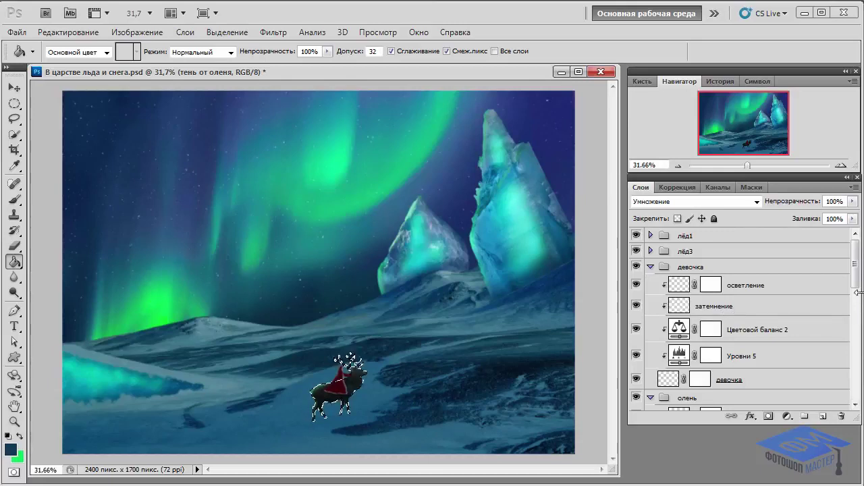
{"action": "scroll", "coordinate": [856, 291], "scroll_direction": "down", "scroll_amount": 3}
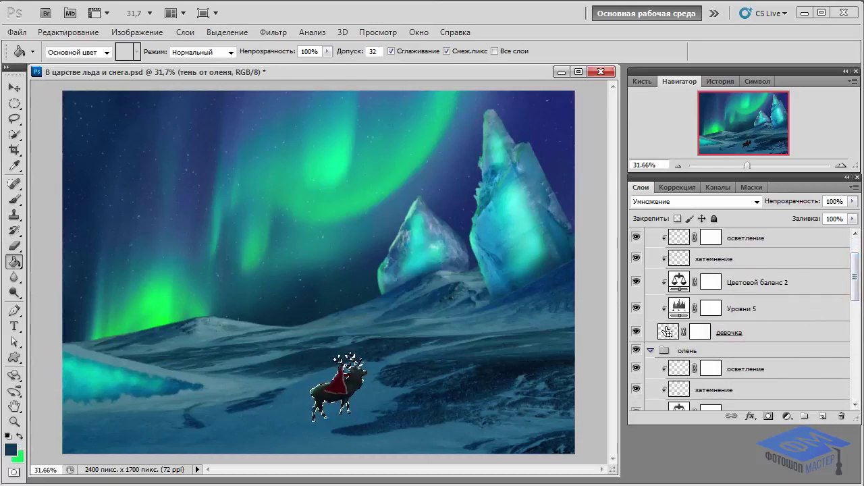
{"action": "scroll", "coordinate": [783, 284], "scroll_direction": "up", "scroll_amount": 3}
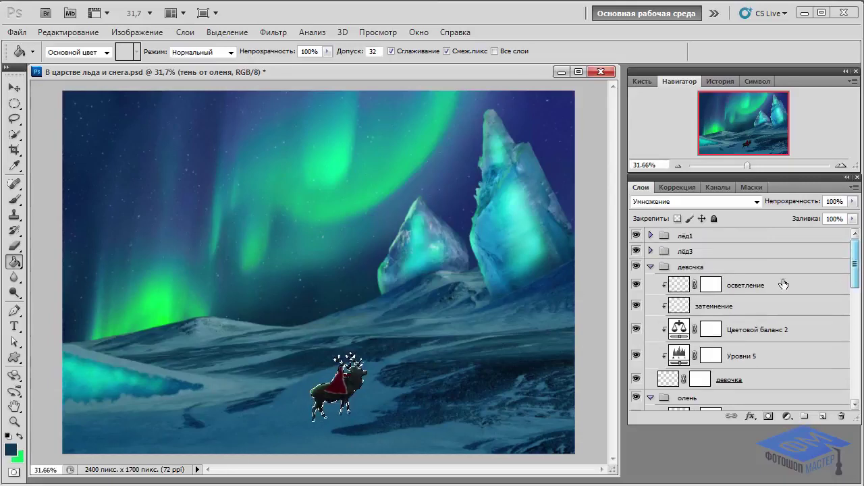
{"action": "left_click", "coordinate": [650, 266]}
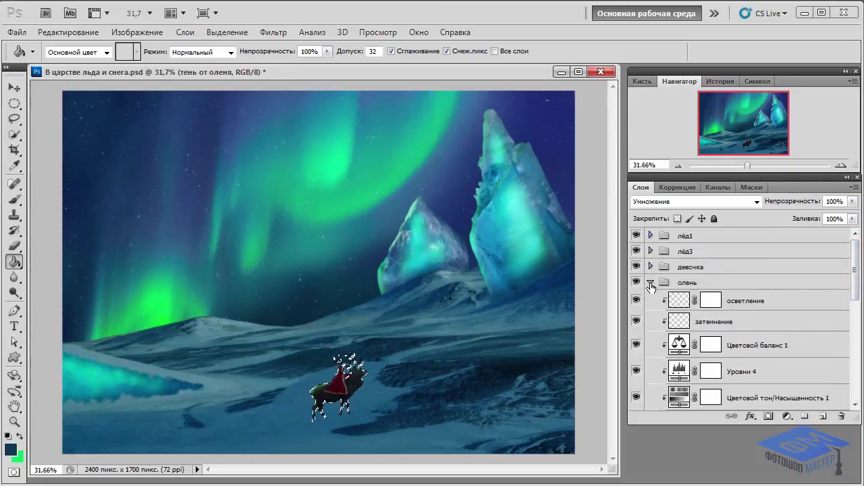
{"action": "left_click", "coordinate": [650, 282]}
{"action": "left_click_drag", "start_coordinate": [854, 311], "coordinate": [856, 347]}
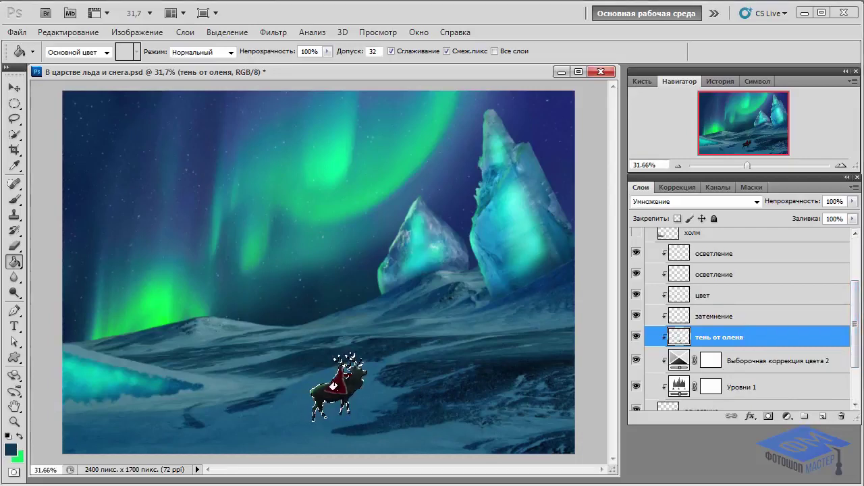
{"action": "key", "text": "ctrl+d"}
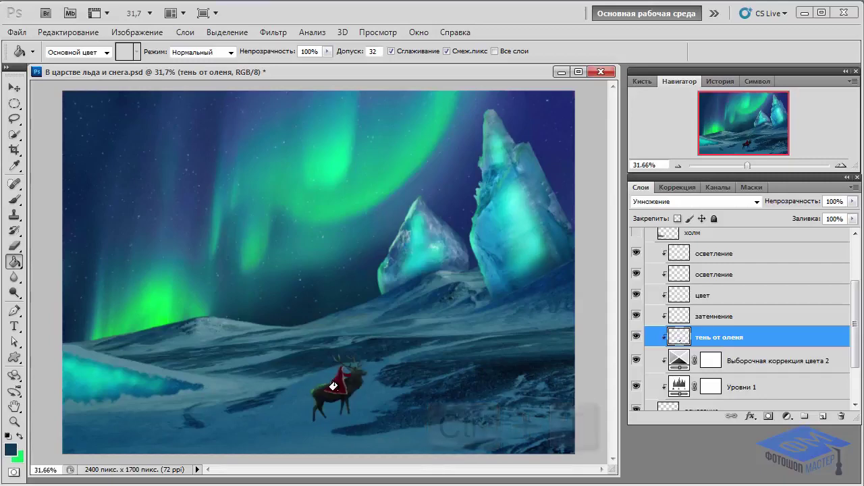
- Flip the shadow vertically with Free Transform and move it below the hooves
{"action": "key", "text": "ctrl+t"}
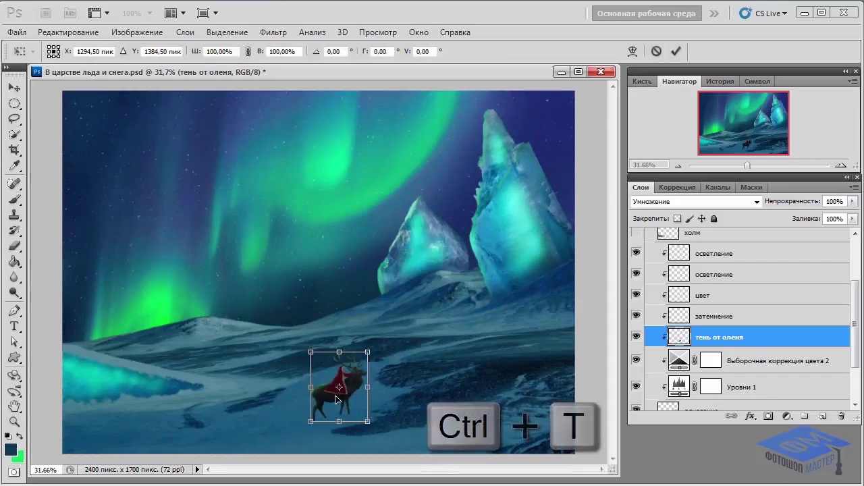
{"action": "right_click", "coordinate": [338, 399]}
{"action": "left_click", "coordinate": [424, 387]}
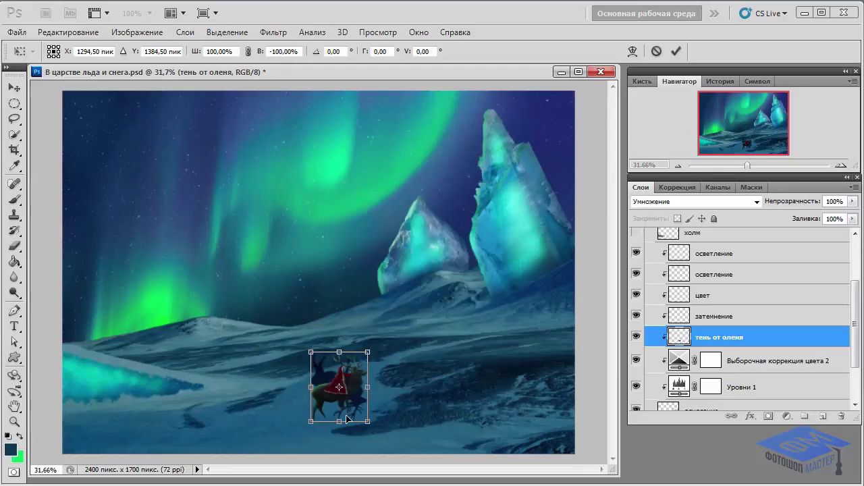
{"action": "left_click_drag", "start_coordinate": [347, 399], "coordinate": [354, 458]}
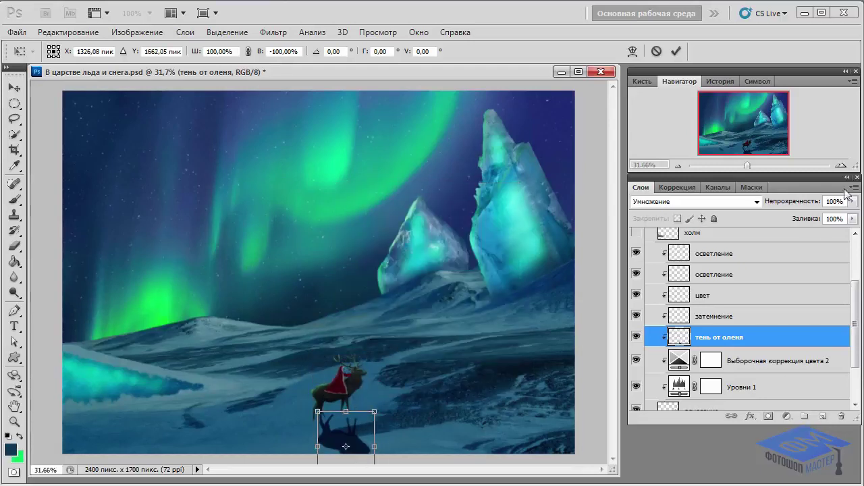
{"action": "left_click_drag", "start_coordinate": [747, 166], "coordinate": [745, 167]}
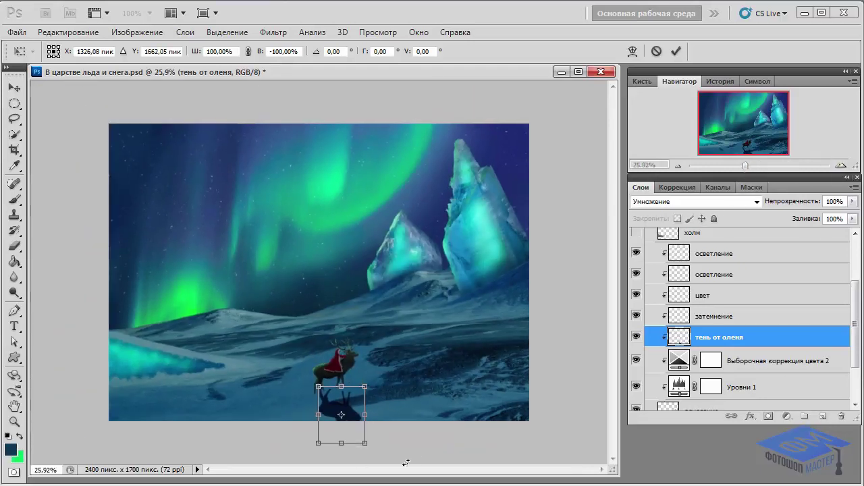
- Distort the shadow's corners so it stretches flat across the snow from the hooves
{"action": "right_click", "coordinate": [348, 416]}
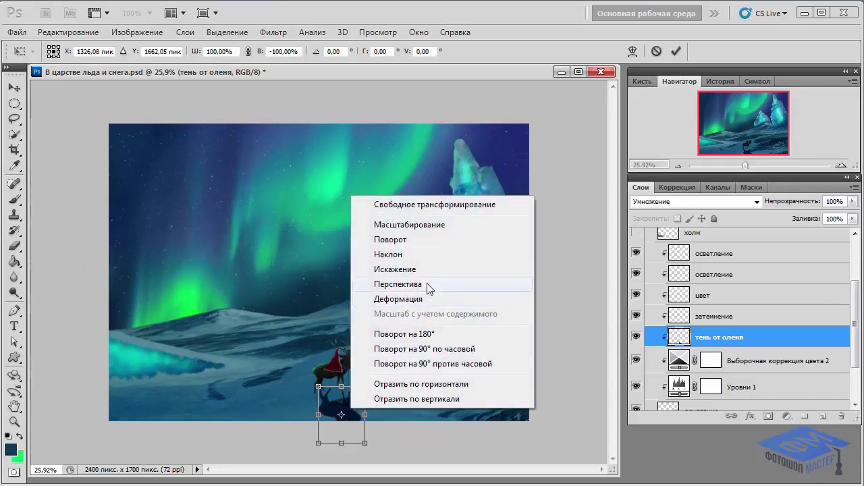
{"action": "left_click", "coordinate": [395, 269]}
{"action": "mouse_move", "coordinate": [321, 444]}
{"action": "left_mouse_down"}
{"action": "mouse_move", "coordinate": [348, 450]}
{"action": "mouse_move", "coordinate": [380, 433]}
{"action": "left_mouse_up"}
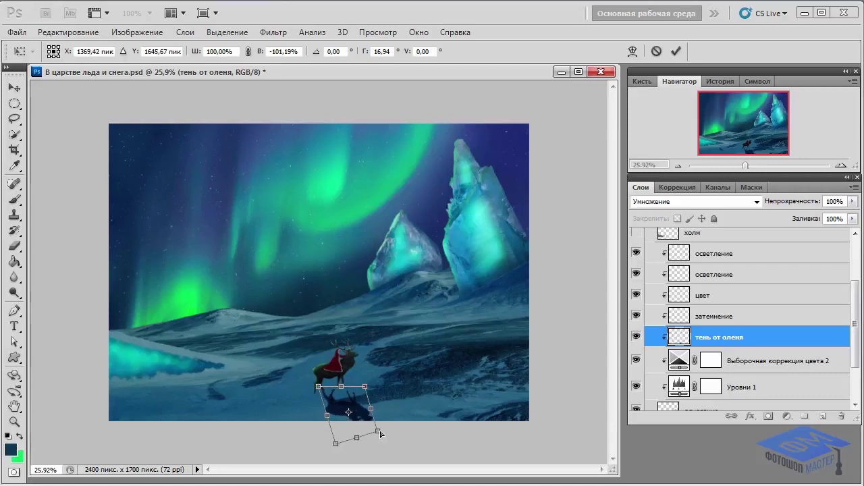
{"action": "mouse_move", "coordinate": [366, 388]}
{"action": "left_mouse_down"}
{"action": "mouse_move", "coordinate": [354, 382]}
{"action": "mouse_move", "coordinate": [316, 391]}
{"action": "left_mouse_up"}
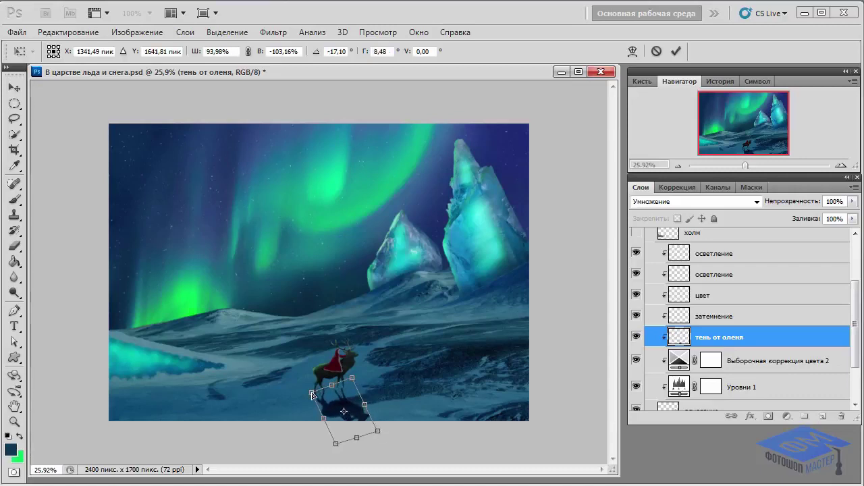
{"action": "left_click_drag", "start_coordinate": [356, 437], "coordinate": [359, 447]}
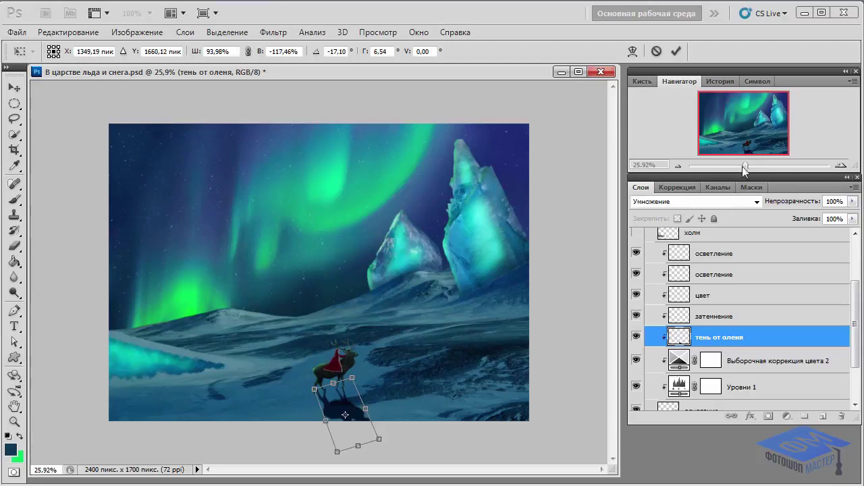
{"action": "left_click_drag", "start_coordinate": [745, 166], "coordinate": [774, 165]}
{"action": "left_click_drag", "start_coordinate": [225, 199], "coordinate": [215, 231]}
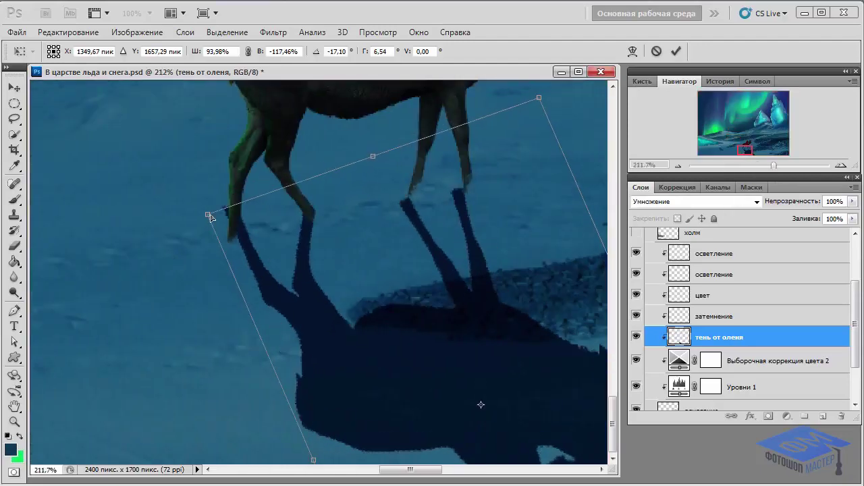
{"action": "mouse_move", "coordinate": [533, 106]}
{"action": "left_mouse_down"}
{"action": "mouse_move", "coordinate": [556, 79]}
{"action": "mouse_move", "coordinate": [573, 101]}
{"action": "mouse_move", "coordinate": [566, 98]}
{"action": "left_mouse_up"}
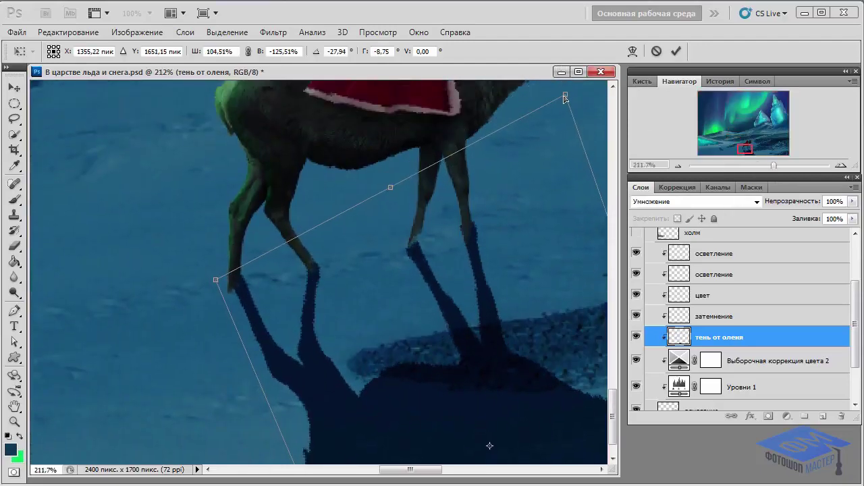
{"action": "left_click_drag", "start_coordinate": [216, 283], "coordinate": [212, 285]}
{"action": "left_click_drag", "start_coordinate": [774, 166], "coordinate": [745, 166]}
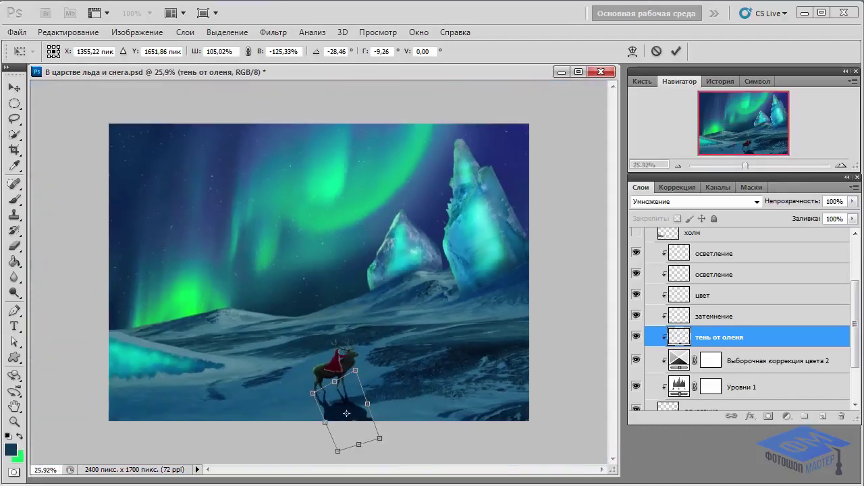
- Fine-tune the distorted corners onto the hooves and apply the transformation
{"action": "right_click", "coordinate": [358, 413]}
{"action": "left_click", "coordinate": [415, 274]}
{"action": "left_click_drag", "start_coordinate": [337, 450], "coordinate": [378, 444]}
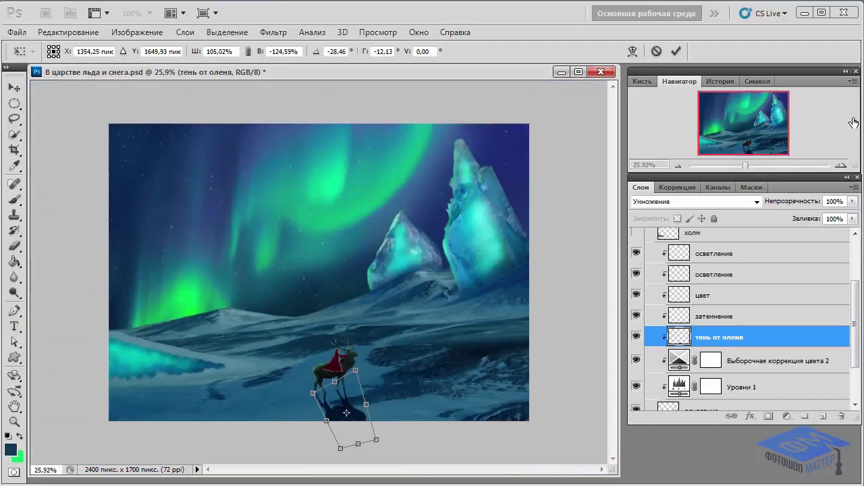
{"action": "mouse_move", "coordinate": [746, 165]}
{"action": "left_mouse_down"}
{"action": "mouse_move", "coordinate": [770, 166]}
{"action": "mouse_move", "coordinate": [741, 150]}
{"action": "left_mouse_up"}
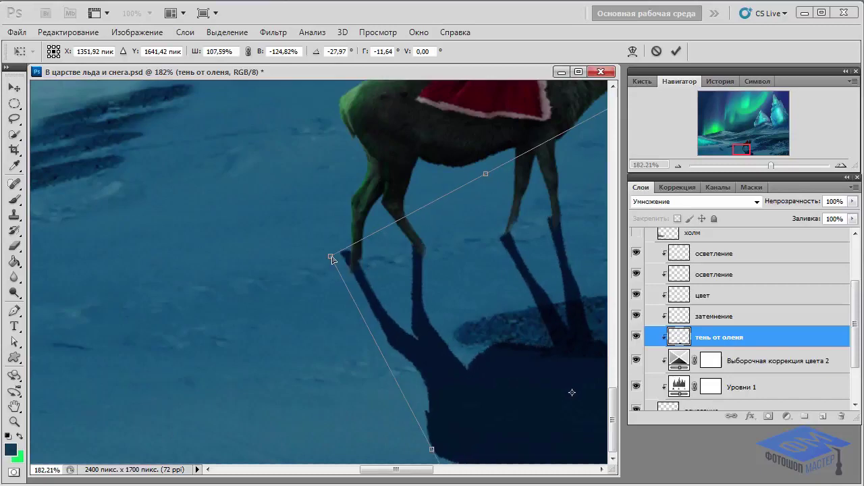
{"action": "left_click_drag", "start_coordinate": [334, 256], "coordinate": [341, 255]}
{"action": "key", "text": "Return"}
{"action": "left_click", "coordinate": [14, 261]}
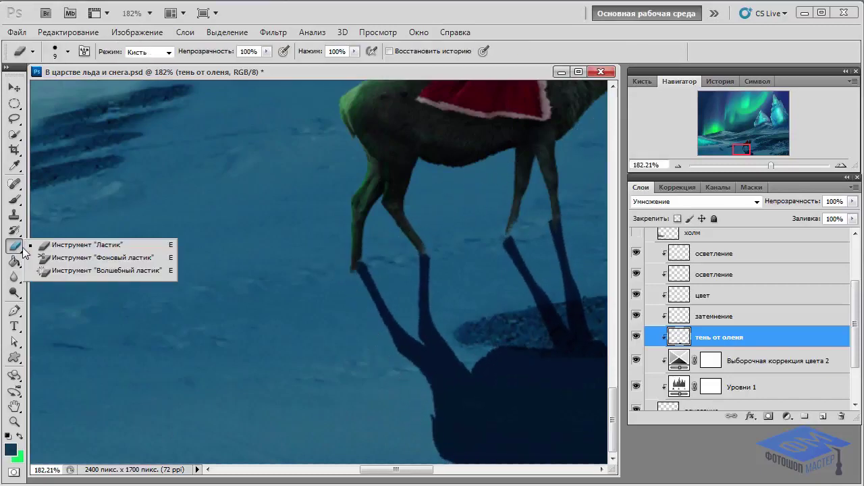
- Erase the excess shadow around the front and right hooves with the Eraser
{"action": "left_click_drag", "start_coordinate": [14, 246], "coordinate": [94, 249]}
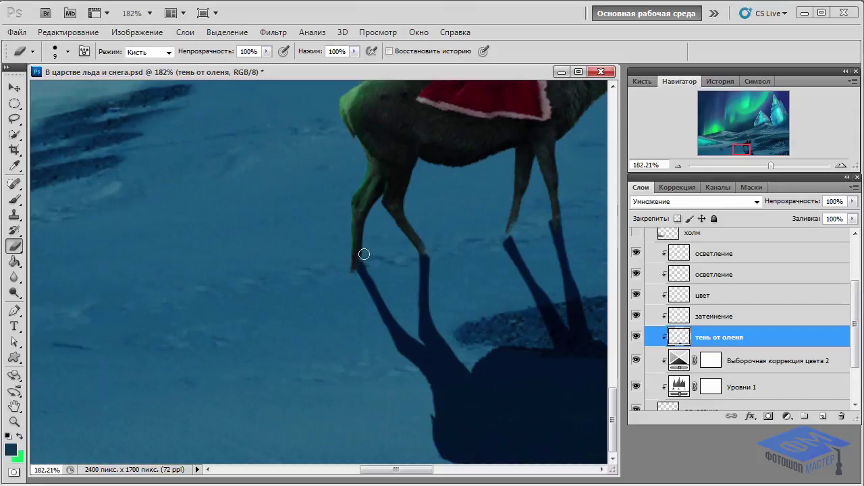
{"action": "left_click_drag", "start_coordinate": [365, 262], "coordinate": [379, 282]}
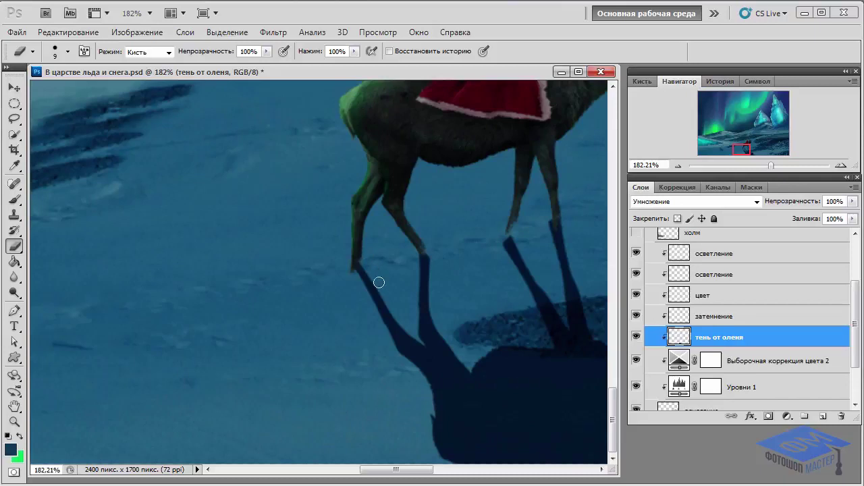
{"action": "left_click_drag", "start_coordinate": [434, 253], "coordinate": [432, 253]}
{"action": "left_click_drag", "start_coordinate": [495, 230], "coordinate": [511, 256]}
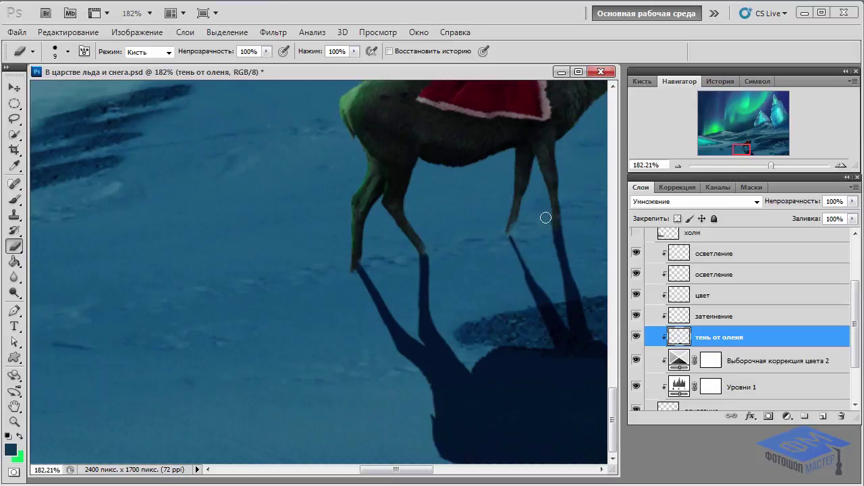
{"action": "mouse_move", "coordinate": [545, 218]}
{"action": "left_mouse_down"}
{"action": "mouse_move", "coordinate": [550, 260]}
{"action": "mouse_move", "coordinate": [547, 240]}
{"action": "left_mouse_up"}
- Set up a hard round Brush at 97% hardness, 100% opacity and 12 px
{"action": "left_click", "coordinate": [14, 200]}
{"action": "left_click", "coordinate": [68, 51]}
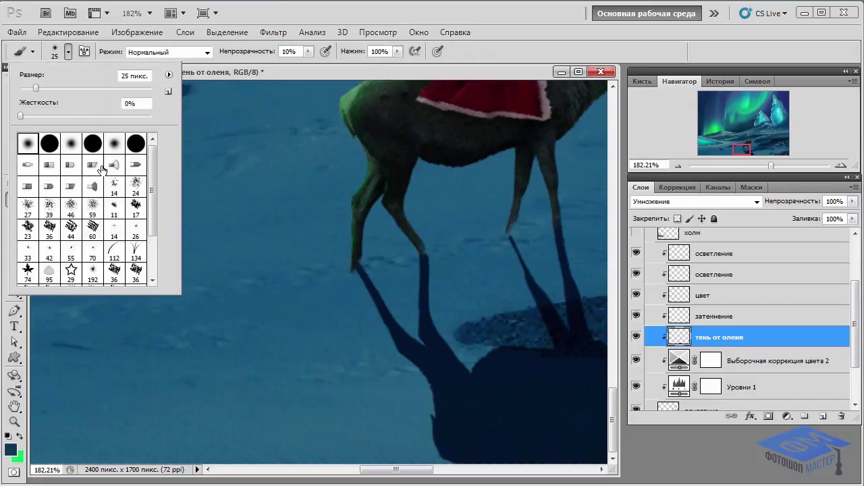
{"action": "left_click", "coordinate": [50, 143]}
{"action": "left_click_drag", "start_coordinate": [150, 116], "coordinate": [148, 119]}
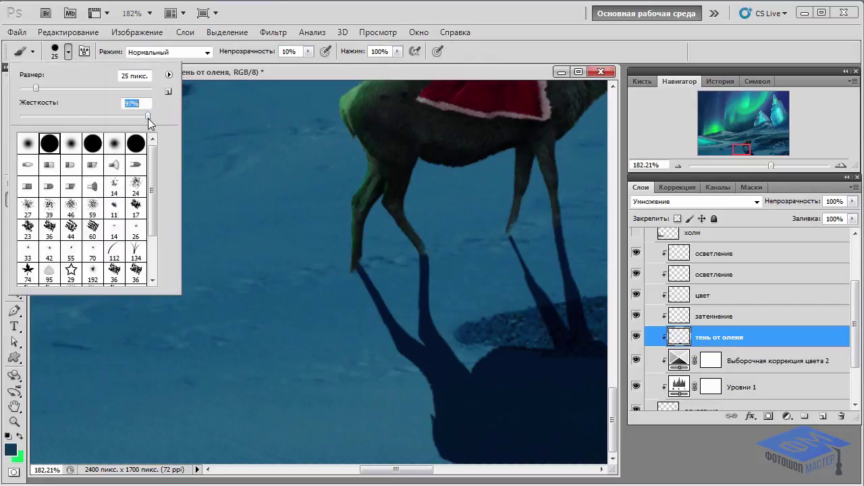
{"action": "left_click", "coordinate": [70, 51]}
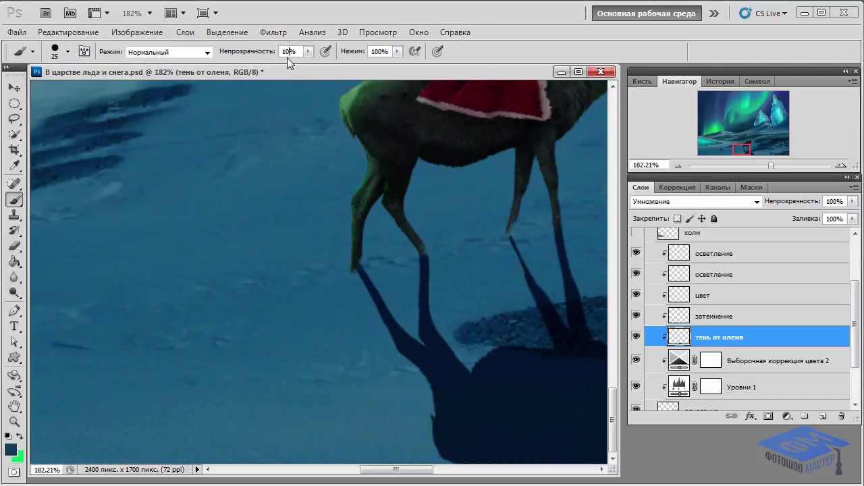
{"action": "type", "text": "0"}
{"action": "left_click", "coordinate": [68, 51]}
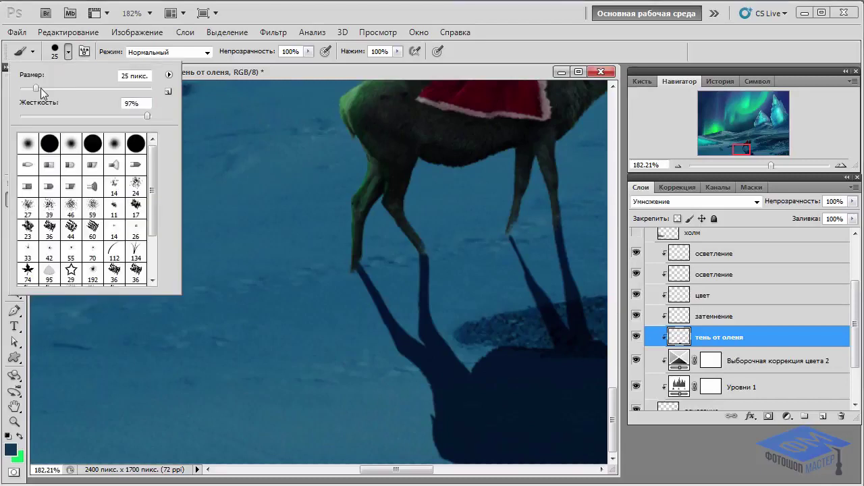
{"action": "left_click_drag", "start_coordinate": [41, 88], "coordinate": [32, 89]}
{"action": "left_click", "coordinate": [119, 131]}
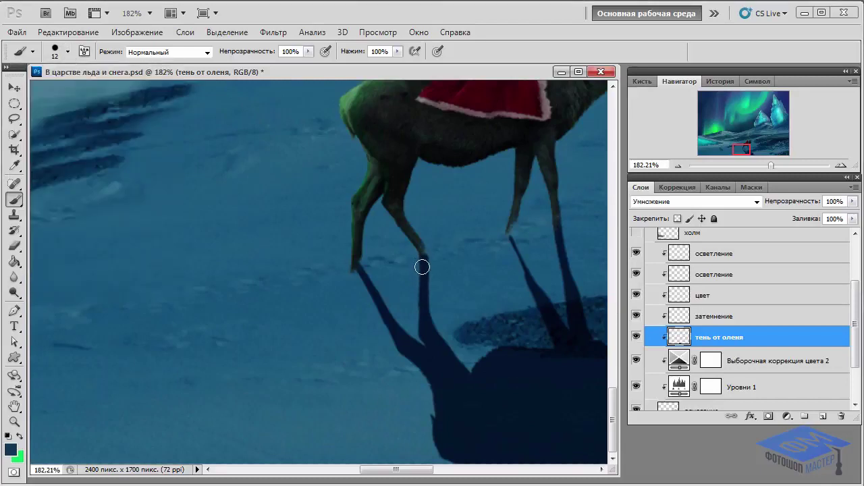
- Shrink the brush and paint thin leg shadows below both hooves
{"action": "key", "text": "bracketleft"}
{"action": "key", "text": "bracketleft"}
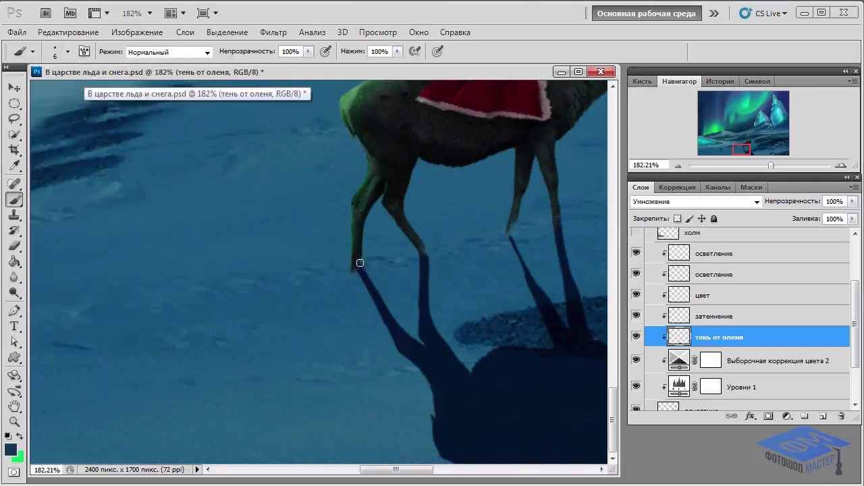
{"action": "left_click_drag", "start_coordinate": [359, 262], "coordinate": [367, 281]}
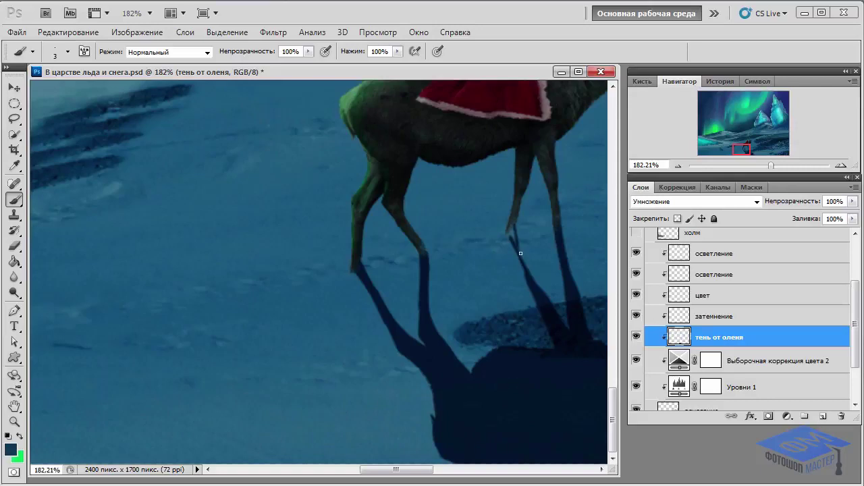
{"action": "left_click_drag", "start_coordinate": [525, 262], "coordinate": [532, 278]}
{"action": "left_click_drag", "start_coordinate": [781, 167], "coordinate": [747, 173]}
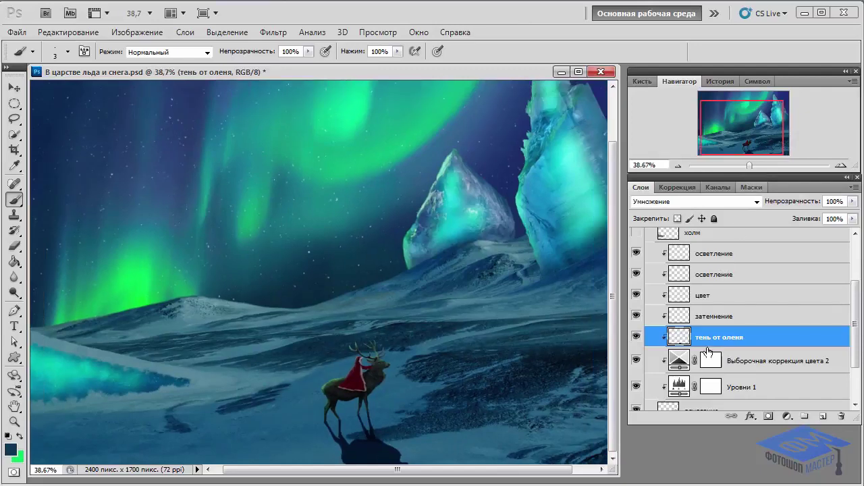
- Apply a 1-pixel Gaussian blur to the deer's shadow
{"action": "left_click", "coordinate": [275, 34]}
{"action": "mouse_move", "coordinate": [287, 194]}
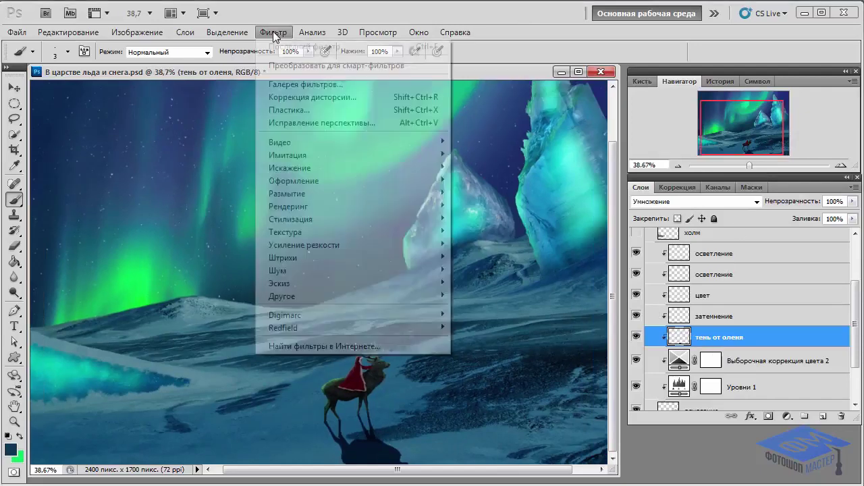
{"action": "left_click", "coordinate": [530, 257]}
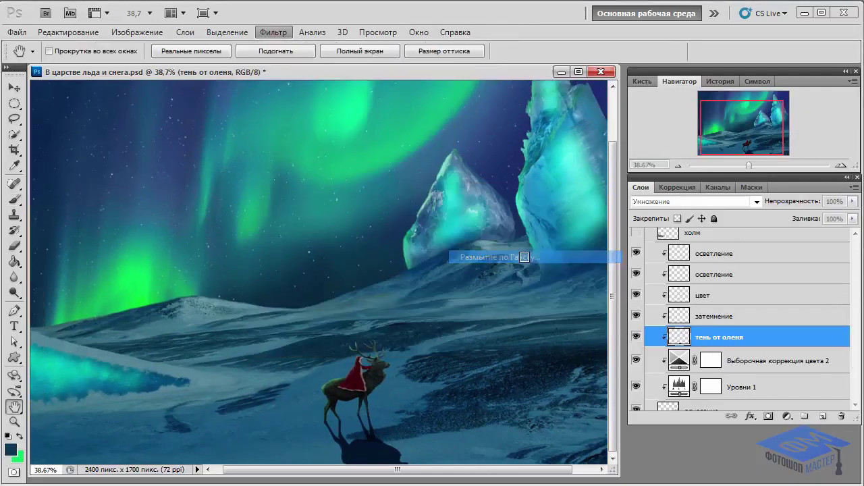
{"action": "left_click", "coordinate": [640, 291]}
{"action": "type", "text": "1"}
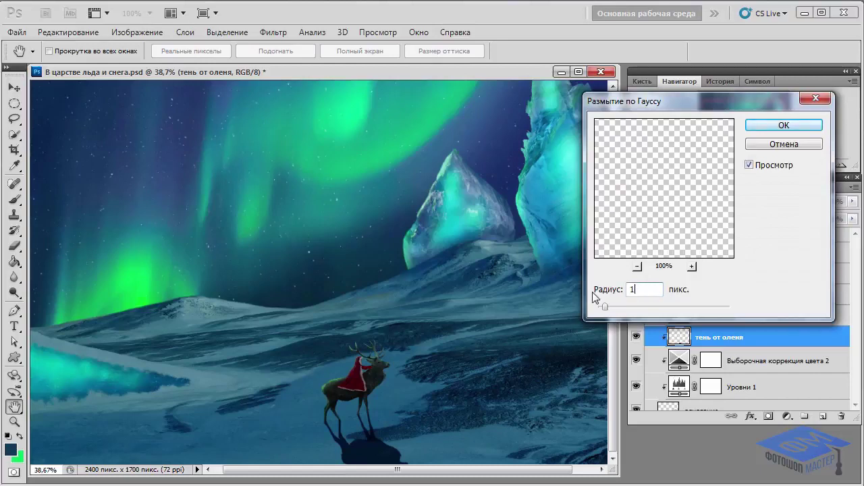
{"action": "left_click", "coordinate": [782, 127]}
{"action": "key", "text": "b"}
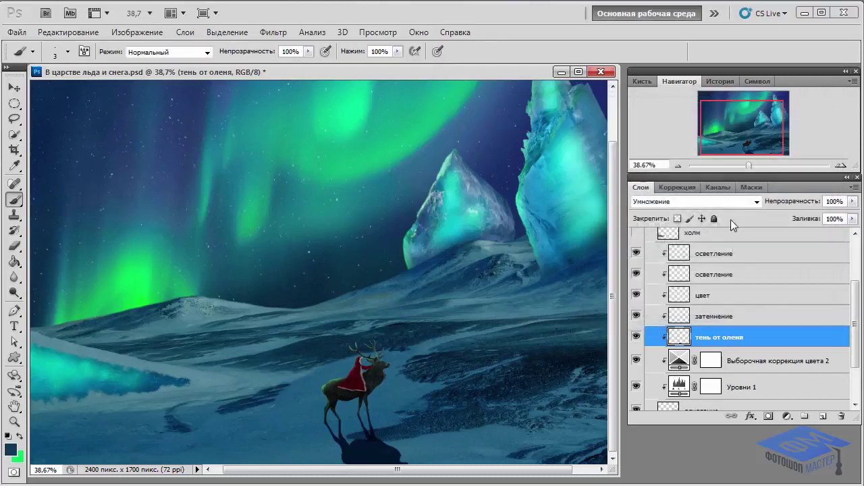
- Soften the deer's shadow with an enlarged Blur tool brush
{"action": "left_click", "coordinate": [14, 276]}
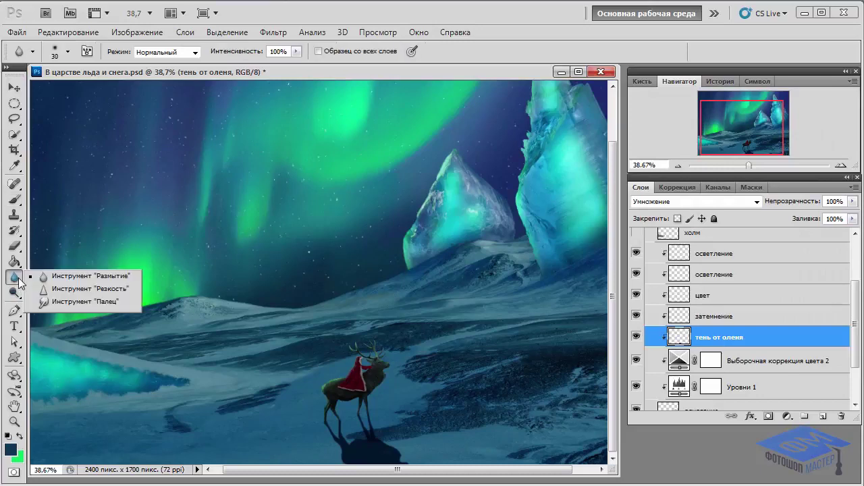
{"action": "left_click", "coordinate": [125, 275]}
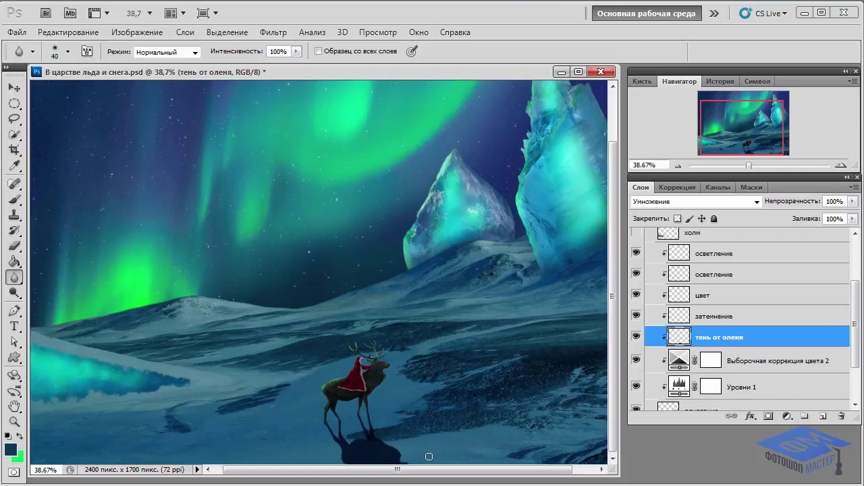
{"action": "key", "text": "bracketright"}
{"action": "key", "text": "bracketright"}
{"action": "mouse_move", "coordinate": [420, 458]}
{"action": "left_mouse_down"}
{"action": "mouse_move", "coordinate": [332, 463]}
{"action": "mouse_move", "coordinate": [363, 466]}
{"action": "left_mouse_up"}
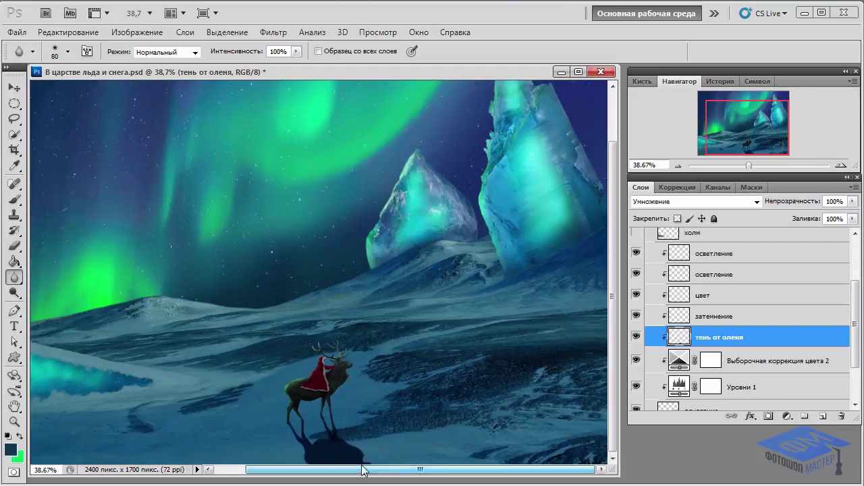
- Zoom in and blur the shadow's edges all around with a smaller 45 px brush
{"action": "left_click", "coordinate": [763, 169]}
{"action": "left_click_drag", "start_coordinate": [763, 168], "coordinate": [768, 166]}
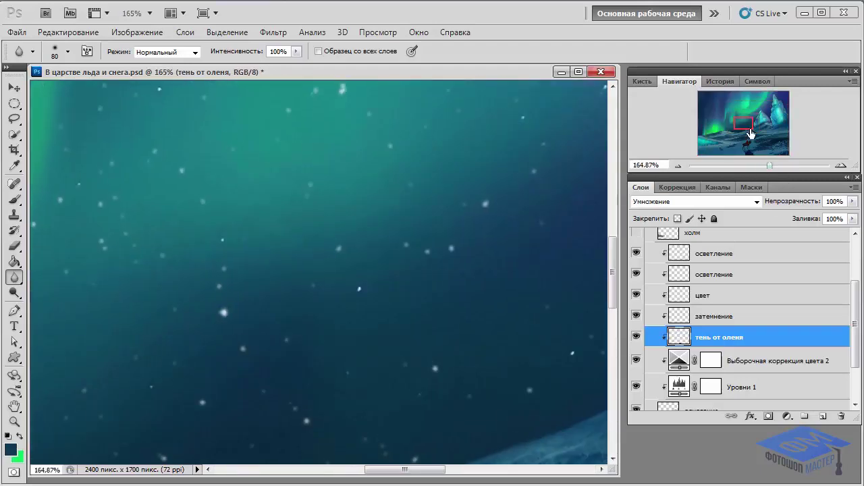
{"action": "left_click_drag", "start_coordinate": [749, 131], "coordinate": [746, 147]}
{"action": "key", "text": "bracketleft"}
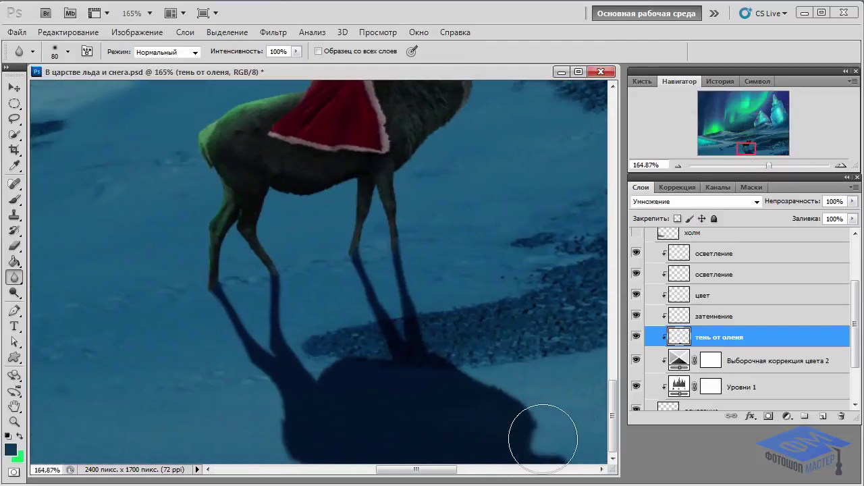
{"action": "key", "text": "bracketleft"}
{"action": "key", "text": "bracketleft"}
{"action": "key", "text": "bracketleft"}
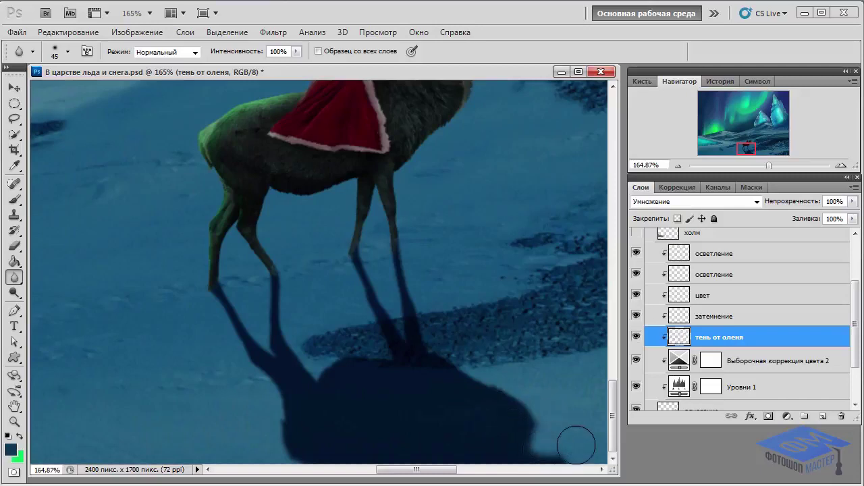
{"action": "mouse_move", "coordinate": [319, 445]}
{"action": "left_mouse_down"}
{"action": "mouse_move", "coordinate": [270, 443]}
{"action": "mouse_move", "coordinate": [276, 420]}
{"action": "mouse_move", "coordinate": [293, 446]}
{"action": "mouse_move", "coordinate": [272, 423]}
{"action": "mouse_move", "coordinate": [533, 453]}
{"action": "mouse_move", "coordinate": [561, 441]}
{"action": "mouse_move", "coordinate": [489, 395]}
{"action": "mouse_move", "coordinate": [502, 367]}
{"action": "mouse_move", "coordinate": [525, 384]}
{"action": "mouse_move", "coordinate": [521, 434]}
{"action": "mouse_move", "coordinate": [496, 447]}
{"action": "mouse_move", "coordinate": [454, 376]}
{"action": "mouse_move", "coordinate": [375, 440]}
{"action": "mouse_move", "coordinate": [289, 458]}
{"action": "mouse_move", "coordinate": [260, 405]}
{"action": "mouse_move", "coordinate": [322, 376]}
{"action": "mouse_move", "coordinate": [486, 361]}
{"action": "mouse_move", "coordinate": [507, 417]}
{"action": "mouse_move", "coordinate": [503, 463]}
{"action": "mouse_move", "coordinate": [279, 451]}
{"action": "mouse_move", "coordinate": [297, 448]}
{"action": "mouse_move", "coordinate": [299, 414]}
{"action": "mouse_move", "coordinate": [341, 395]}
{"action": "mouse_move", "coordinate": [318, 452]}
{"action": "mouse_move", "coordinate": [290, 436]}
{"action": "mouse_move", "coordinate": [307, 446]}
{"action": "left_mouse_up"}
{"action": "mouse_move", "coordinate": [314, 381]}
{"action": "left_mouse_down"}
{"action": "mouse_move", "coordinate": [498, 353]}
{"action": "mouse_move", "coordinate": [499, 401]}
{"action": "left_mouse_up"}
{"action": "left_click", "coordinate": [563, 451]}
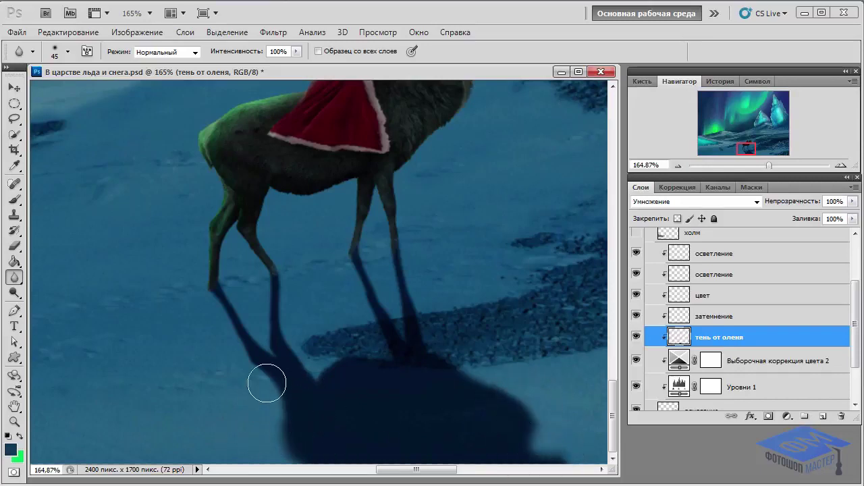
{"action": "left_click_drag", "start_coordinate": [534, 443], "coordinate": [466, 432]}
{"action": "left_click_drag", "start_coordinate": [568, 412], "coordinate": [524, 447]}
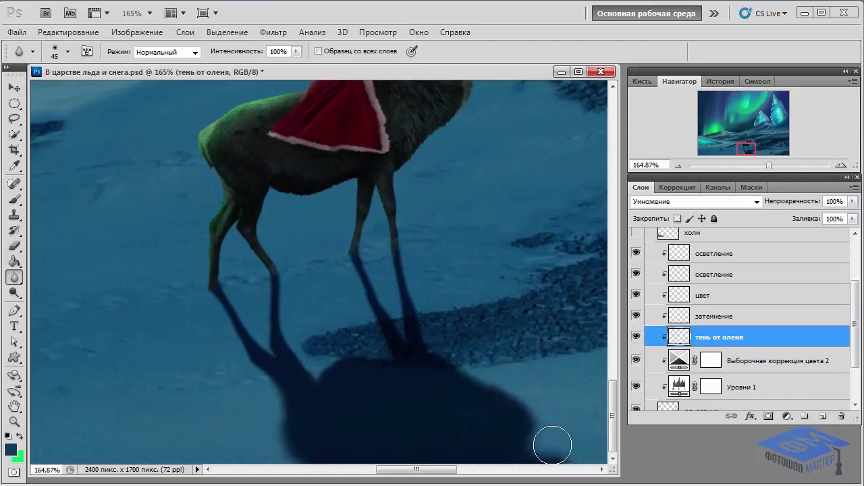
{"action": "mouse_move", "coordinate": [334, 387]}
{"action": "left_mouse_down"}
{"action": "mouse_move", "coordinate": [472, 372]}
{"action": "mouse_move", "coordinate": [546, 449]}
{"action": "left_mouse_up"}
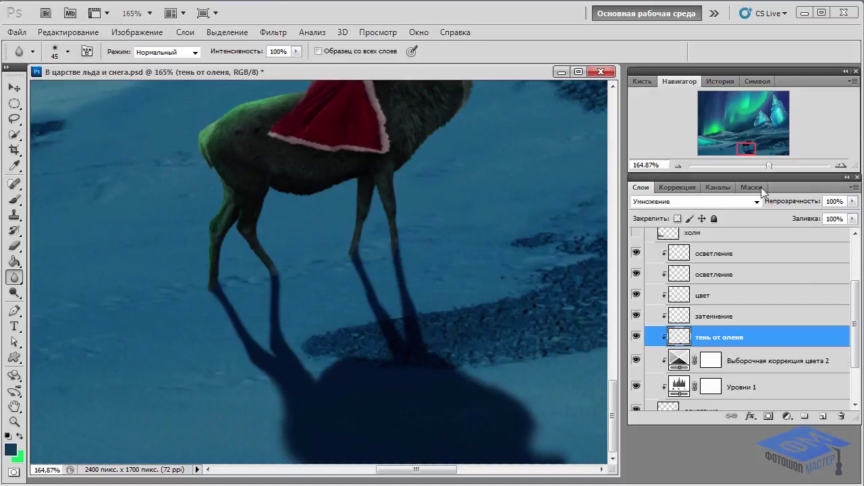
- Add a layer mask to the shadow layer and set up a large soft round brush
{"action": "left_click", "coordinate": [768, 417]}
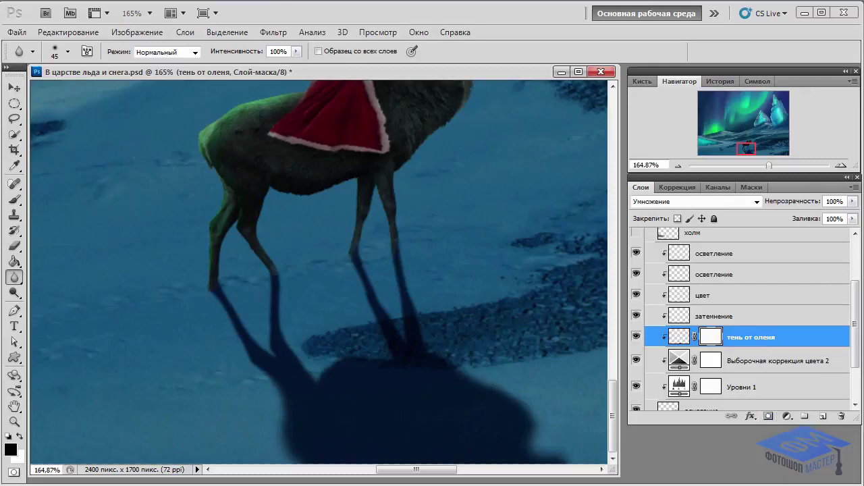
{"action": "left_click", "coordinate": [14, 200]}
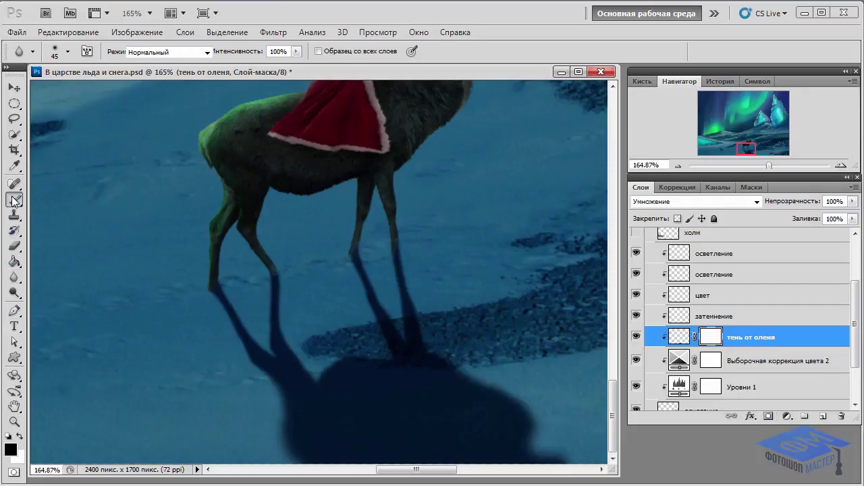
{"action": "left_click", "coordinate": [68, 52]}
{"action": "left_click", "coordinate": [27, 143]}
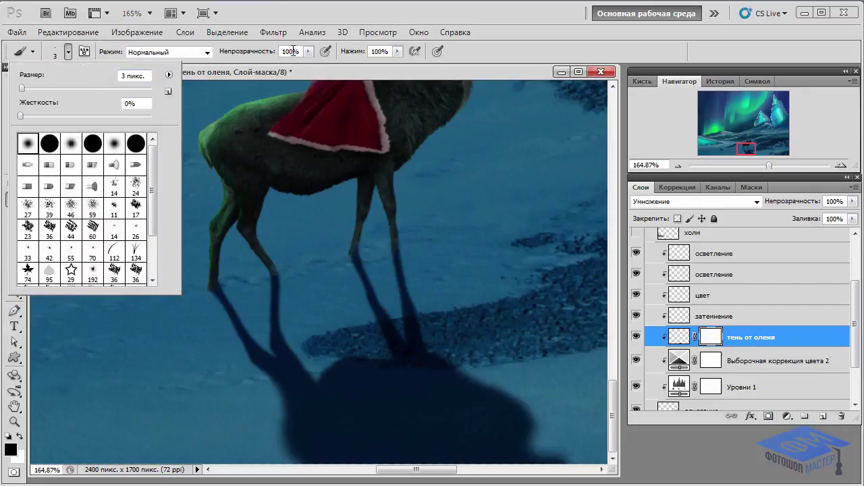
{"action": "left_click", "coordinate": [301, 54]}
{"action": "type", "text": "10"}
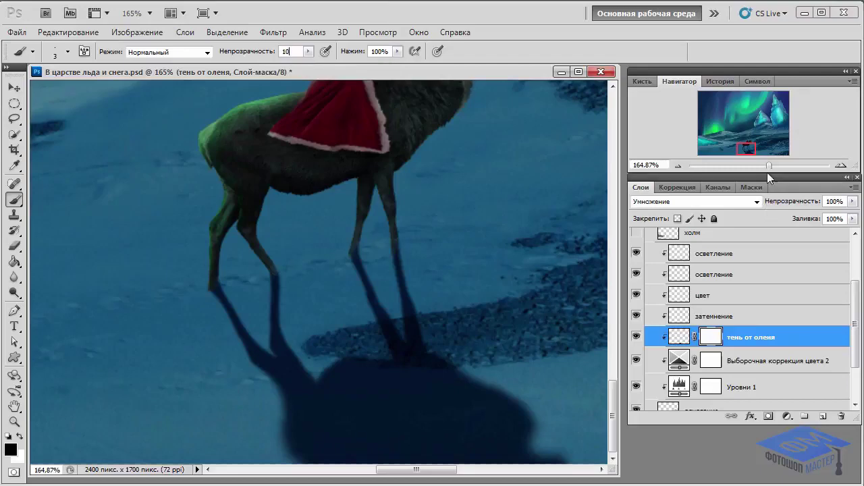
{"action": "mouse_move", "coordinate": [767, 168]}
{"action": "left_mouse_down"}
{"action": "mouse_move", "coordinate": [744, 169]}
{"action": "mouse_move", "coordinate": [746, 179]}
{"action": "left_mouse_up"}
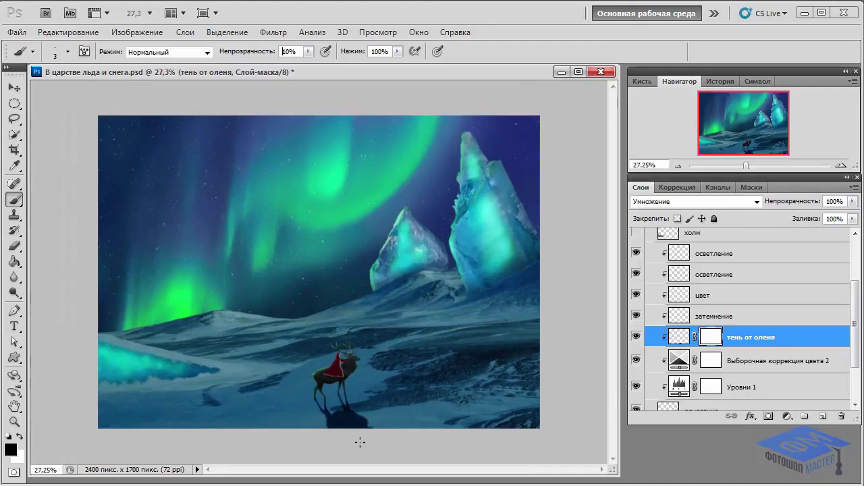
{"action": "key", "text": "bracketright"}
{"action": "key", "text": "bracketright"}
{"action": "key", "text": "bracketright"}
{"action": "key", "text": "bracketright"}
{"action": "key", "text": "bracketright"}
{"action": "key", "text": "bracketright"}
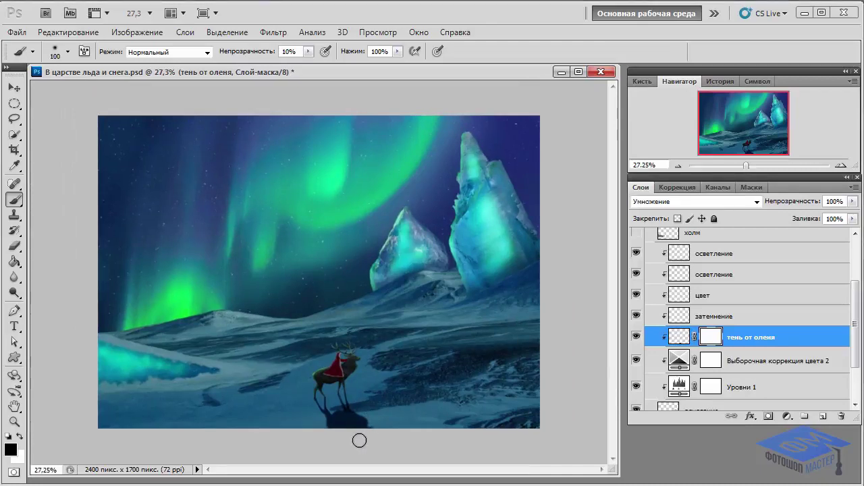
{"action": "key", "text": "bracketright"}
{"action": "key", "text": "bracketright"}
{"action": "key", "text": "bracketright"}
{"action": "key", "text": "bracketright"}
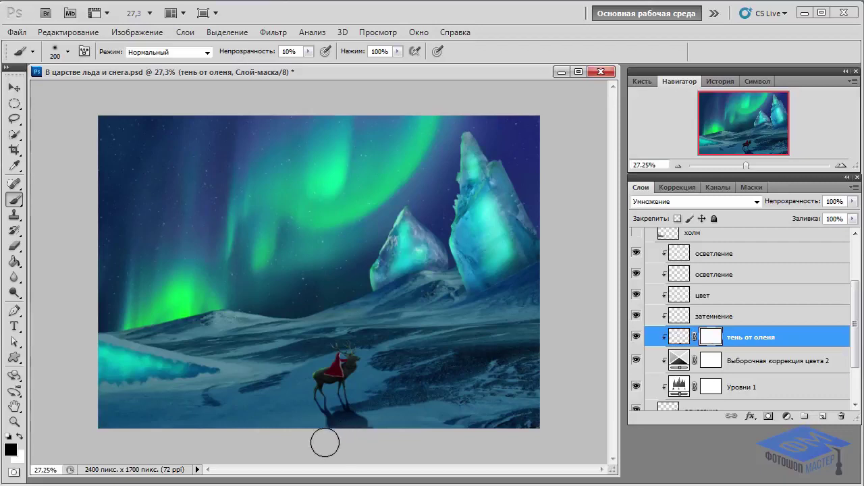
- Lower the тень от оленя layer's opacity to about 77%
{"action": "left_click", "coordinate": [793, 338]}
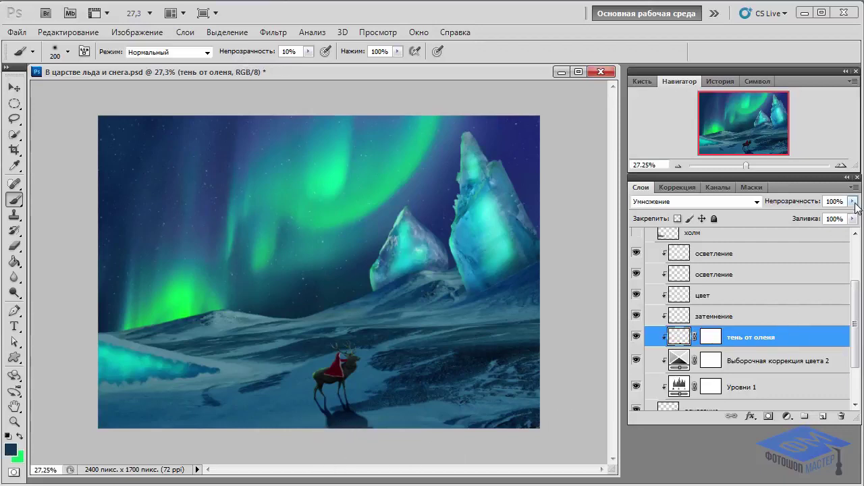
{"action": "left_click_drag", "start_coordinate": [853, 203], "coordinate": [836, 220]}
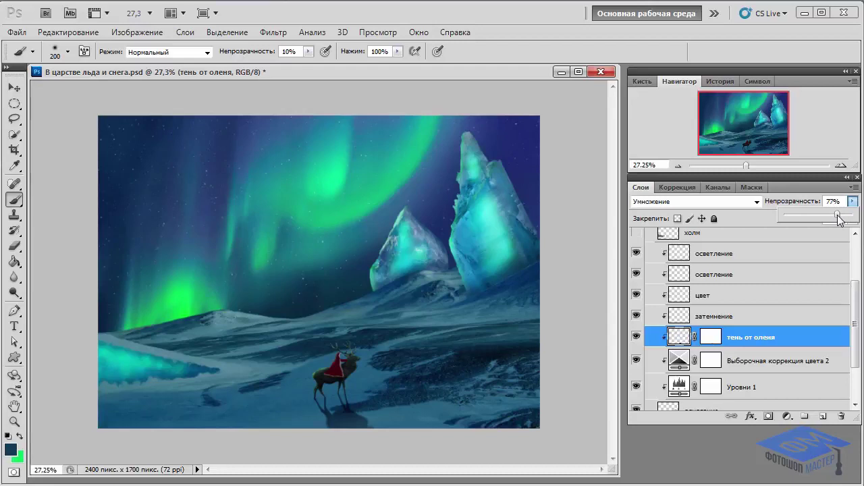
{"action": "left_click", "coordinate": [762, 316]}
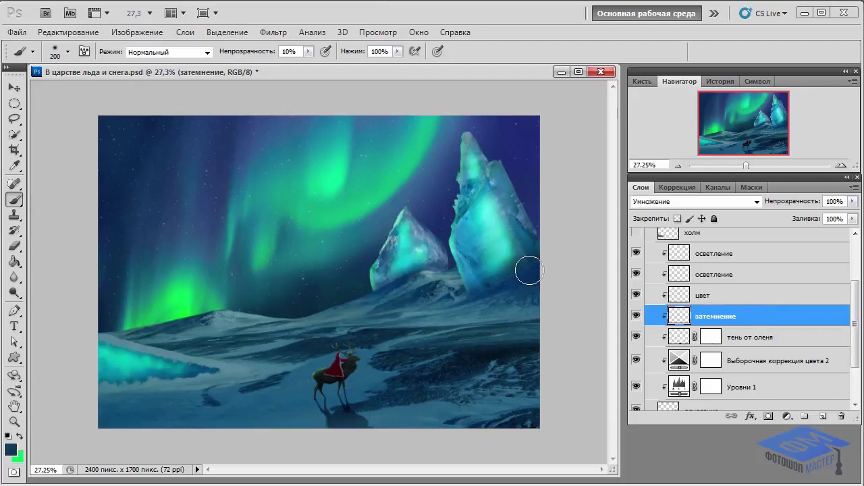
- Darken the bases of the ice peaks and the snowy slope below them
{"action": "key", "text": "bracketleft"}
{"action": "key", "text": "bracketleft"}
{"action": "key", "text": "bracketleft"}
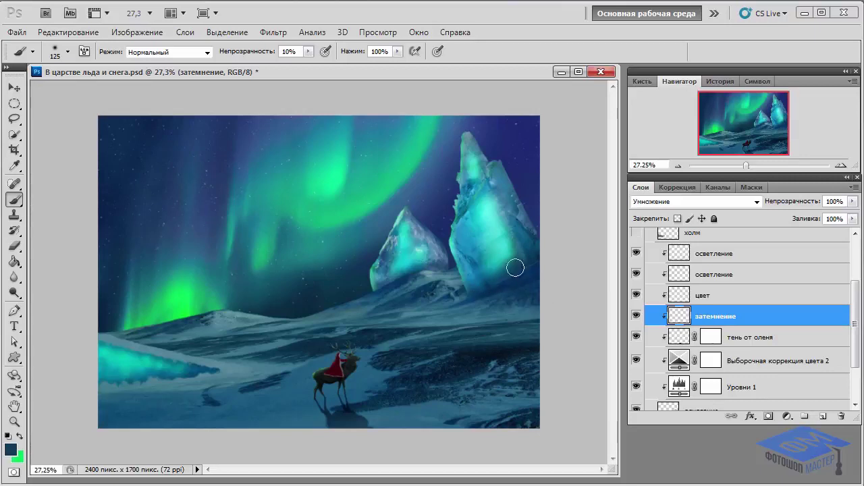
{"action": "mouse_move", "coordinate": [504, 315]}
{"action": "left_mouse_down"}
{"action": "mouse_move", "coordinate": [479, 291]}
{"action": "mouse_move", "coordinate": [525, 310]}
{"action": "left_mouse_up"}
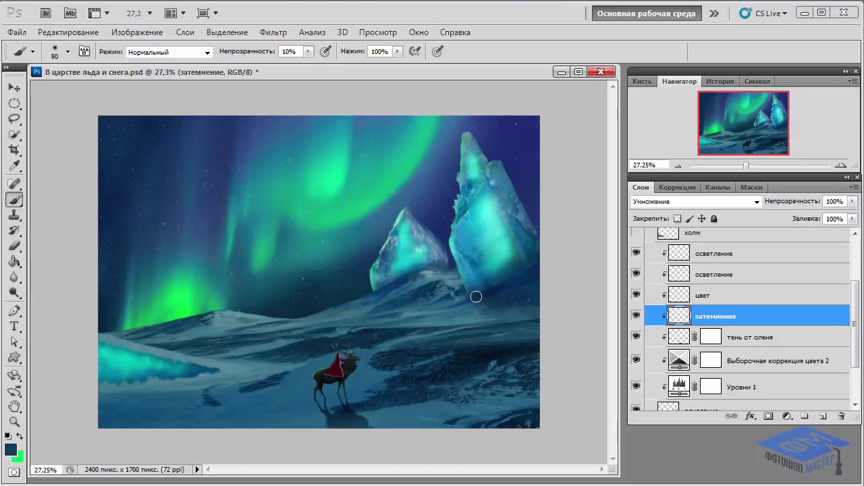
{"action": "key", "text": "bracketleft"}
{"action": "key", "text": "bracketleft"}
{"action": "key", "text": "bracketleft"}
{"action": "key", "text": "bracketright"}
{"action": "key", "text": "bracketright"}
{"action": "left_click_drag", "start_coordinate": [511, 306], "coordinate": [521, 312]}
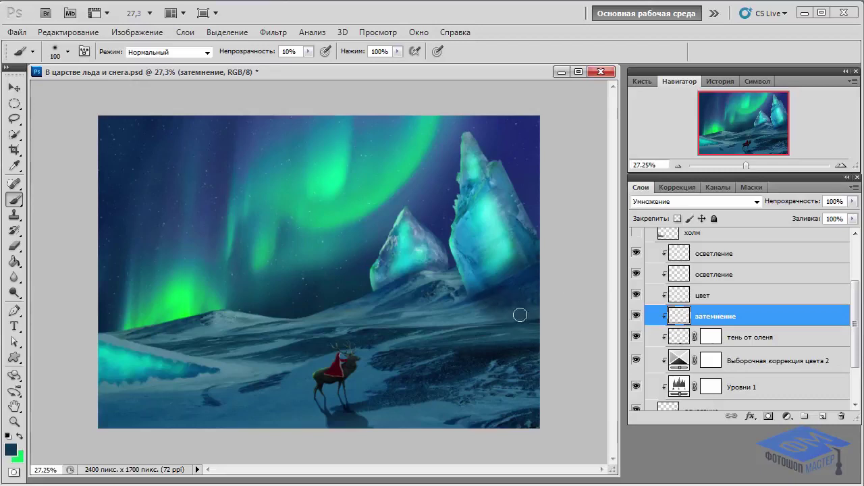
{"action": "left_click_drag", "start_coordinate": [531, 263], "coordinate": [483, 300]}
{"action": "left_click_drag", "start_coordinate": [529, 336], "coordinate": [509, 321]}
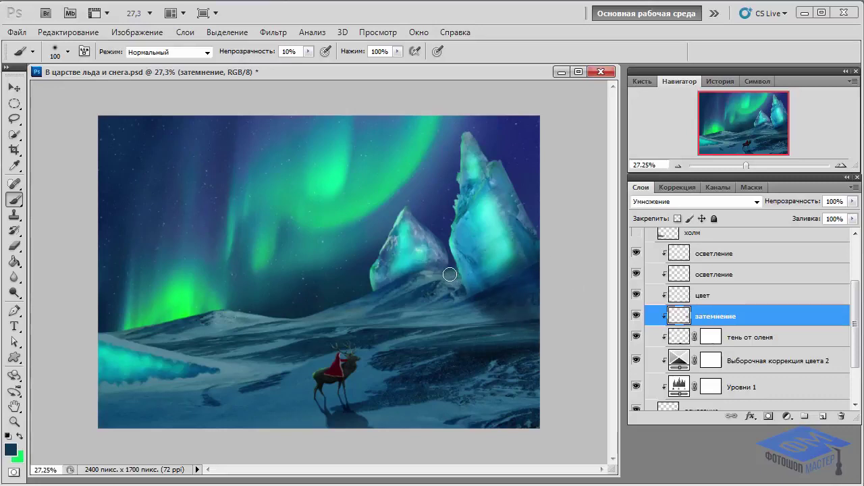
{"action": "key", "text": "bracketleft"}
{"action": "key", "text": "bracketleft"}
{"action": "mouse_move", "coordinate": [445, 281]}
{"action": "left_mouse_down"}
{"action": "mouse_move", "coordinate": [466, 287]}
{"action": "mouse_move", "coordinate": [435, 274]}
{"action": "mouse_move", "coordinate": [468, 280]}
{"action": "mouse_move", "coordinate": [455, 303]}
{"action": "left_mouse_up"}
{"action": "mouse_move", "coordinate": [224, 322]}
{"action": "left_mouse_down"}
{"action": "mouse_move", "coordinate": [212, 309]}
{"action": "mouse_move", "coordinate": [206, 321]}
{"action": "mouse_move", "coordinate": [220, 310]}
{"action": "mouse_move", "coordinate": [164, 339]}
{"action": "mouse_move", "coordinate": [244, 325]}
{"action": "left_mouse_up"}
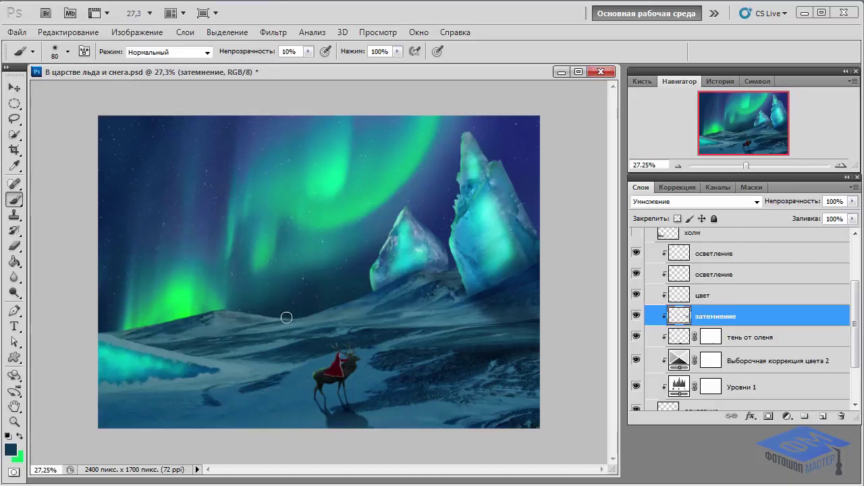
{"action": "left_click_drag", "start_coordinate": [445, 275], "coordinate": [456, 272]}
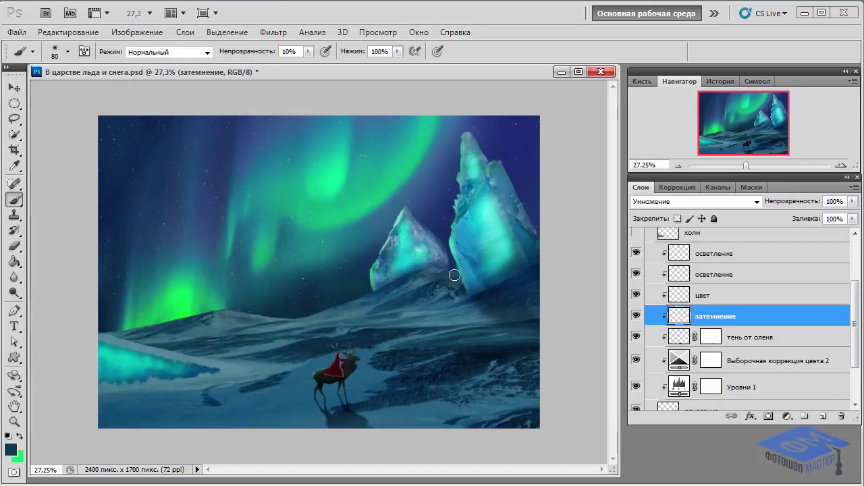
- Darken the lower-left icy hill, the bottom snow and the ground between the peaks
{"action": "key", "text": "bracketright"}
{"action": "key", "text": "bracketright"}
{"action": "key", "text": "bracketright"}
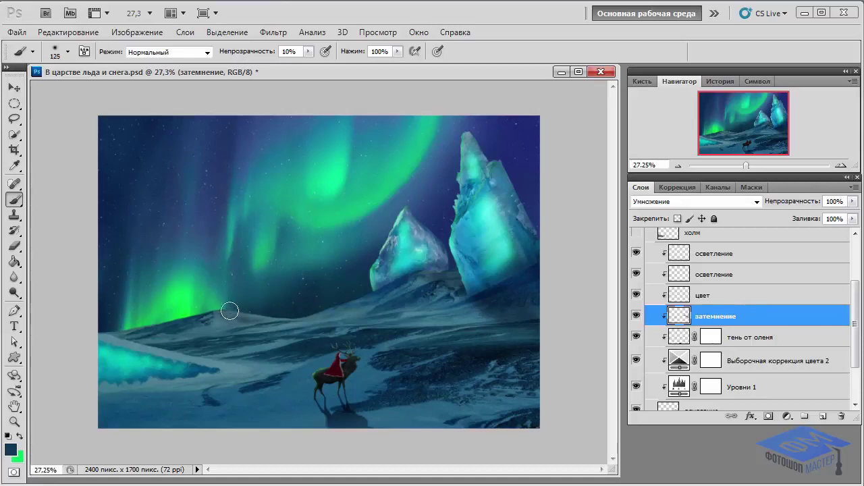
{"action": "left_click_drag", "start_coordinate": [179, 335], "coordinate": [112, 390]}
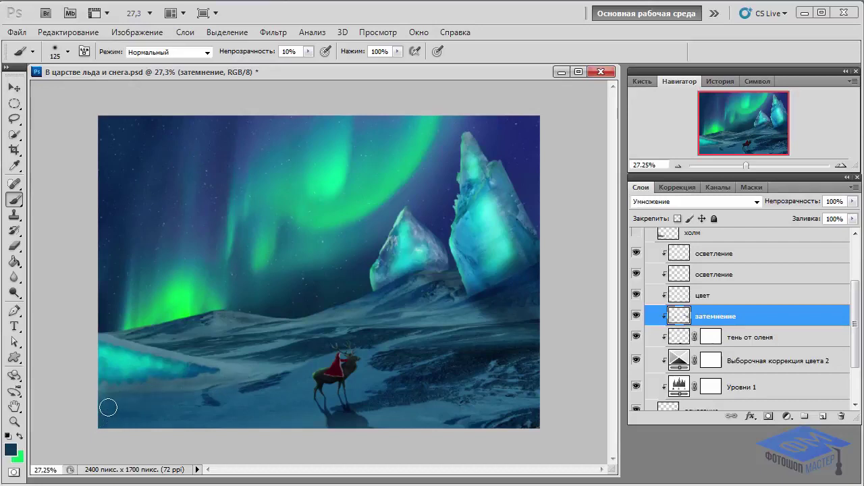
{"action": "mouse_move", "coordinate": [108, 405]}
{"action": "left_mouse_down"}
{"action": "mouse_move", "coordinate": [226, 385]}
{"action": "mouse_move", "coordinate": [101, 396]}
{"action": "mouse_move", "coordinate": [110, 353]}
{"action": "mouse_move", "coordinate": [217, 374]}
{"action": "left_mouse_up"}
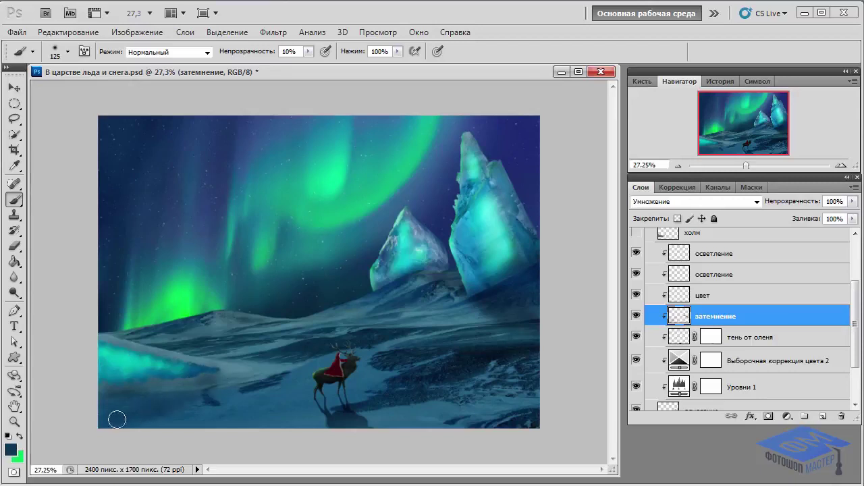
{"action": "mouse_move", "coordinate": [117, 420]}
{"action": "left_mouse_down"}
{"action": "mouse_move", "coordinate": [205, 386]}
{"action": "mouse_move", "coordinate": [156, 387]}
{"action": "mouse_move", "coordinate": [187, 384]}
{"action": "mouse_move", "coordinate": [125, 399]}
{"action": "mouse_move", "coordinate": [228, 381]}
{"action": "mouse_move", "coordinate": [187, 404]}
{"action": "left_mouse_up"}
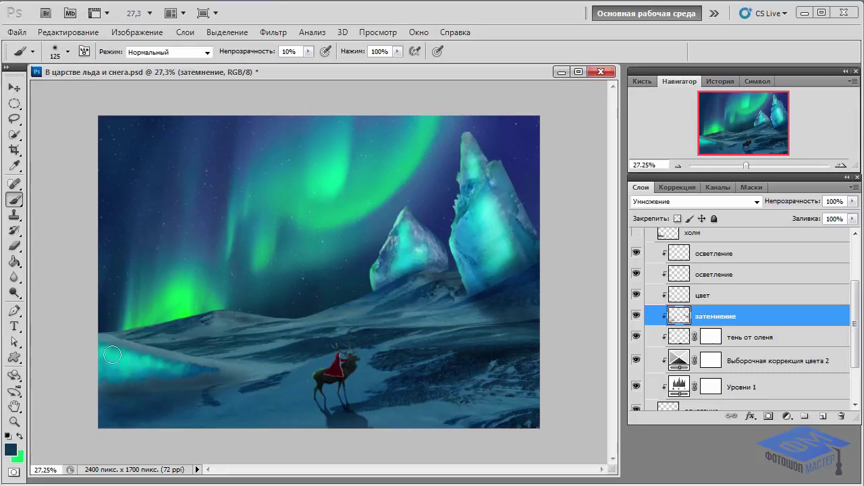
{"action": "key", "text": "bracketleft"}
{"action": "key", "text": "bracketleft"}
{"action": "key", "text": "bracketleft"}
{"action": "left_click_drag", "start_coordinate": [133, 353], "coordinate": [149, 356]}
{"action": "mouse_move", "coordinate": [210, 372]}
{"action": "left_mouse_down"}
{"action": "mouse_move", "coordinate": [251, 380]}
{"action": "mouse_move", "coordinate": [220, 388]}
{"action": "left_mouse_up"}
{"action": "left_click_drag", "start_coordinate": [79, 393], "coordinate": [203, 378]}
{"action": "left_click_drag", "start_coordinate": [110, 405], "coordinate": [100, 411]}
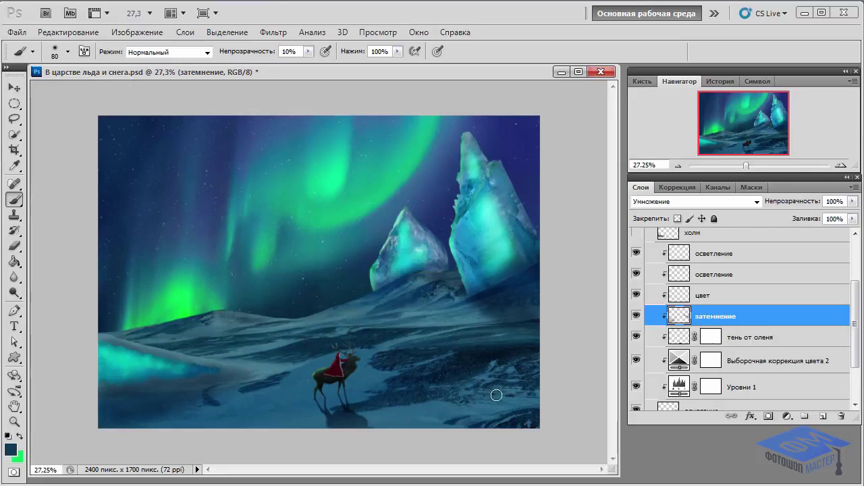
{"action": "key", "text": "bracketright"}
{"action": "key", "text": "bracketright"}
{"action": "key", "text": "bracketright"}
{"action": "key", "text": "bracketright"}
{"action": "key", "text": "bracketright"}
{"action": "key", "text": "bracketright"}
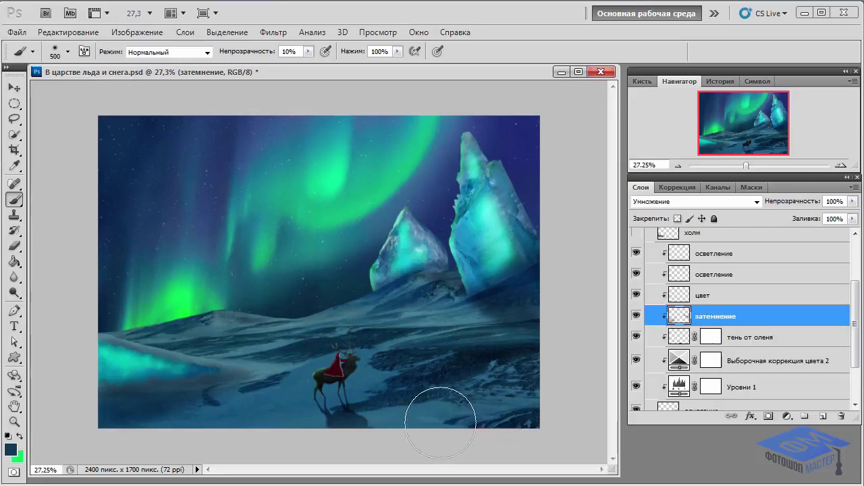
{"action": "mouse_move", "coordinate": [443, 414]}
{"action": "left_mouse_down"}
{"action": "mouse_move", "coordinate": [386, 415]}
{"action": "mouse_move", "coordinate": [459, 409]}
{"action": "left_mouse_up"}
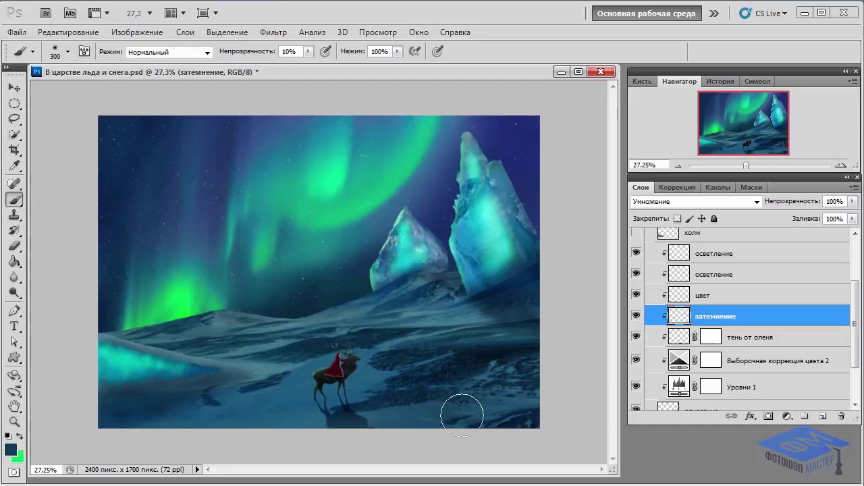
{"action": "mouse_move", "coordinate": [445, 296]}
{"action": "left_mouse_down"}
{"action": "mouse_move", "coordinate": [467, 309]}
{"action": "mouse_move", "coordinate": [436, 279]}
{"action": "mouse_move", "coordinate": [444, 264]}
{"action": "mouse_move", "coordinate": [396, 275]}
{"action": "left_mouse_up"}
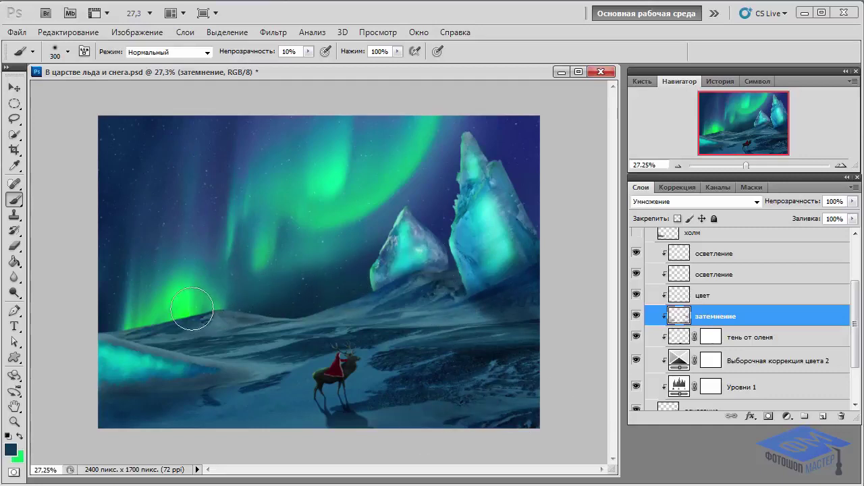
- On the цвет layer, brush faint green along the hill line with a ~100 px brush
{"action": "left_click", "coordinate": [741, 297]}
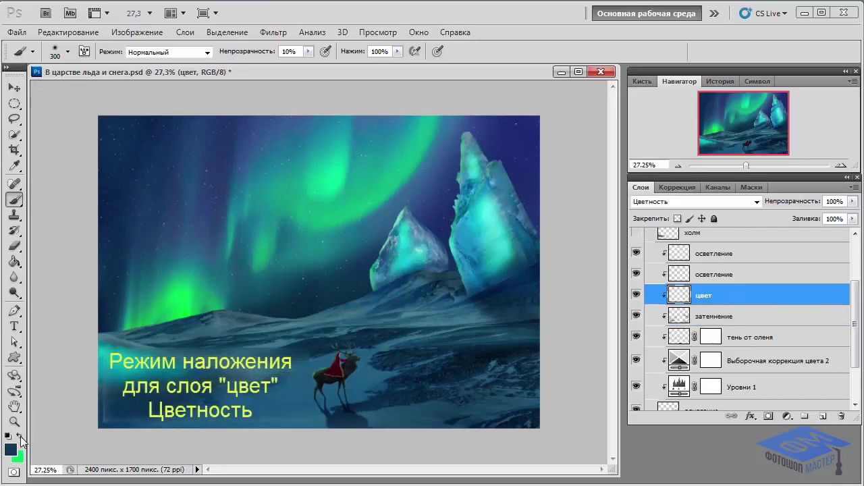
{"action": "left_click", "coordinate": [20, 436]}
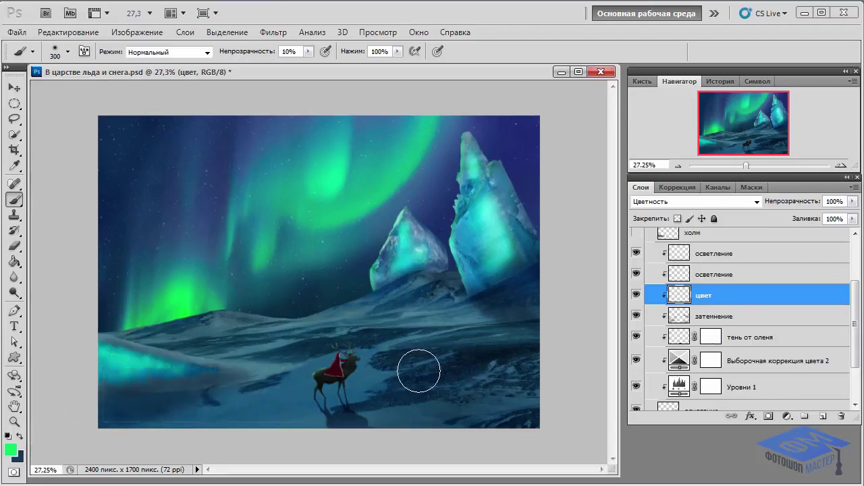
{"action": "key", "text": "bracketleft"}
{"action": "key", "text": "bracketleft"}
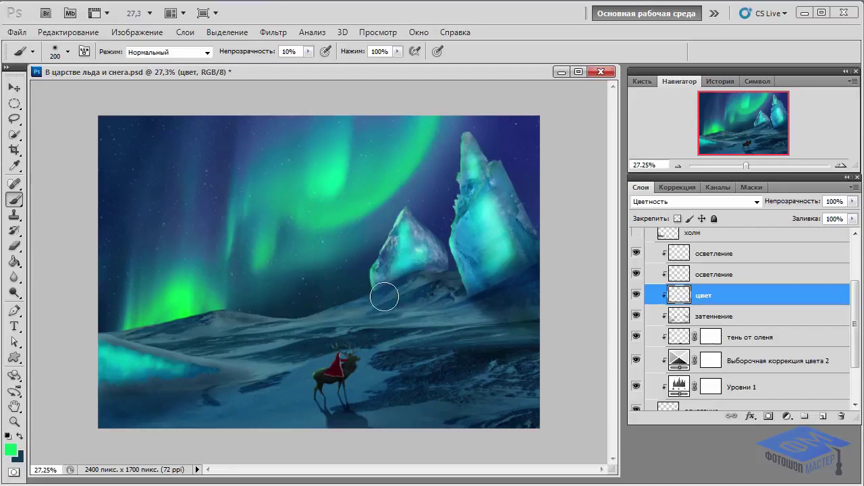
{"action": "key", "text": "bracketleft"}
{"action": "key", "text": "bracketleft"}
{"action": "key", "text": "bracketleft"}
{"action": "mouse_move", "coordinate": [364, 287]}
{"action": "left_mouse_down"}
{"action": "mouse_move", "coordinate": [386, 285]}
{"action": "mouse_move", "coordinate": [339, 297]}
{"action": "left_mouse_up"}
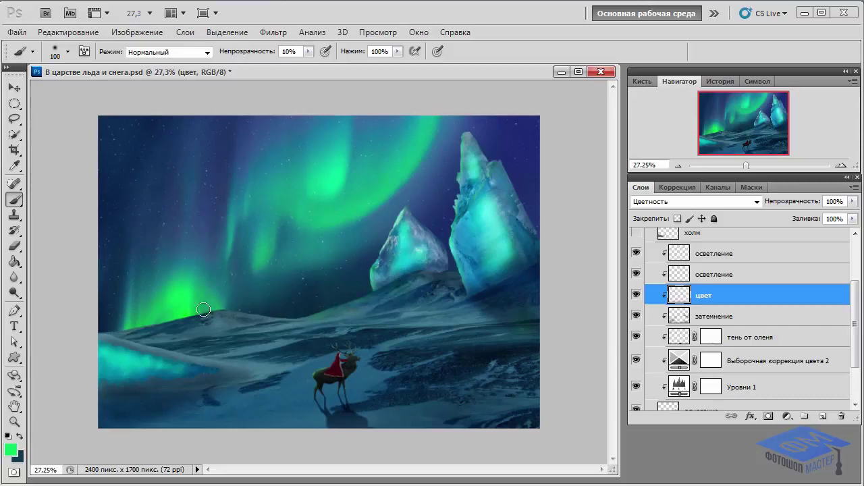
{"action": "mouse_move", "coordinate": [254, 308]}
{"action": "left_mouse_down"}
{"action": "mouse_move", "coordinate": [141, 324]}
{"action": "mouse_move", "coordinate": [205, 305]}
{"action": "mouse_move", "coordinate": [244, 309]}
{"action": "mouse_move", "coordinate": [166, 319]}
{"action": "left_mouse_up"}
{"action": "key", "text": "bracketleft"}
{"action": "left_click_drag", "start_coordinate": [320, 312], "coordinate": [347, 300]}
{"action": "left_click_drag", "start_coordinate": [198, 316], "coordinate": [170, 321]}
{"action": "mouse_move", "coordinate": [256, 314]}
{"action": "left_mouse_down"}
{"action": "mouse_move", "coordinate": [358, 309]}
{"action": "mouse_move", "coordinate": [410, 323]}
{"action": "left_mouse_up"}
{"action": "key", "text": "bracketright"}
{"action": "key", "text": "bracketright"}
{"action": "key", "text": "bracketright"}
{"action": "left_click", "coordinate": [783, 272]}
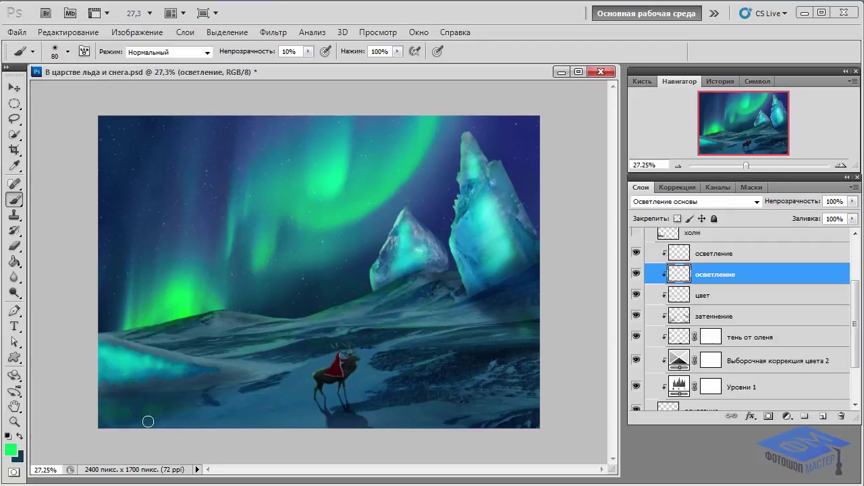
- Sample cyan from the glowing ice and brush it at 7% opacity onto the lower-left snow
{"action": "left_click", "coordinate": [13, 451]}
{"action": "left_click", "coordinate": [130, 353]}
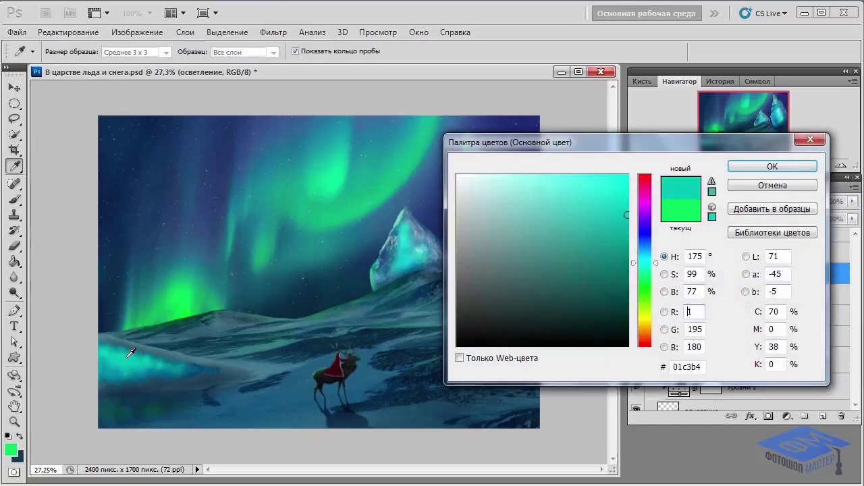
{"action": "left_click", "coordinate": [738, 169]}
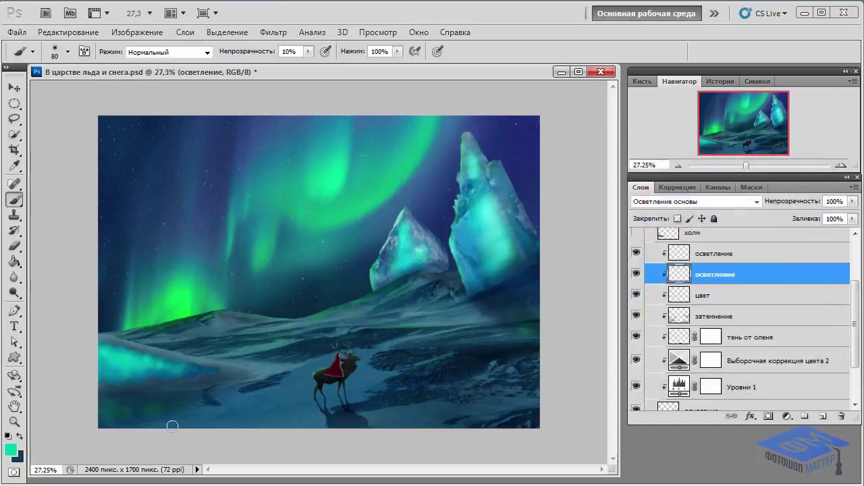
{"action": "left_click_drag", "start_coordinate": [111, 416], "coordinate": [177, 420]}
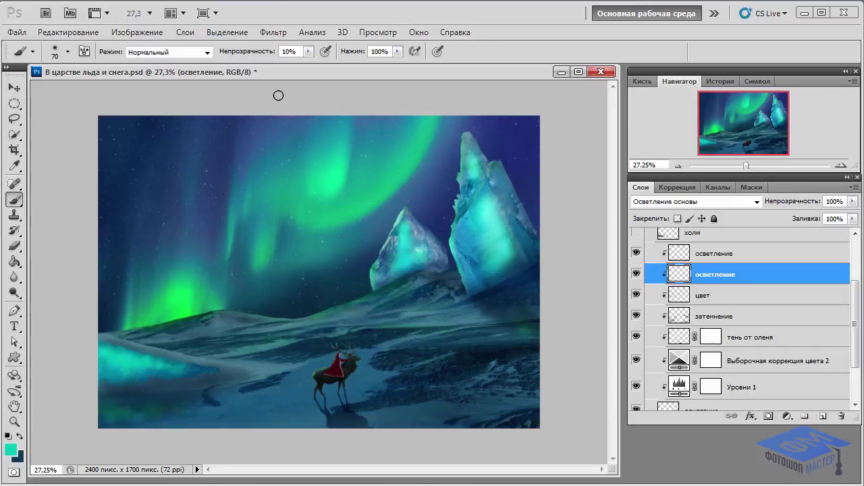
{"action": "double_click", "coordinate": [301, 54]}
{"action": "type", "text": "7"}
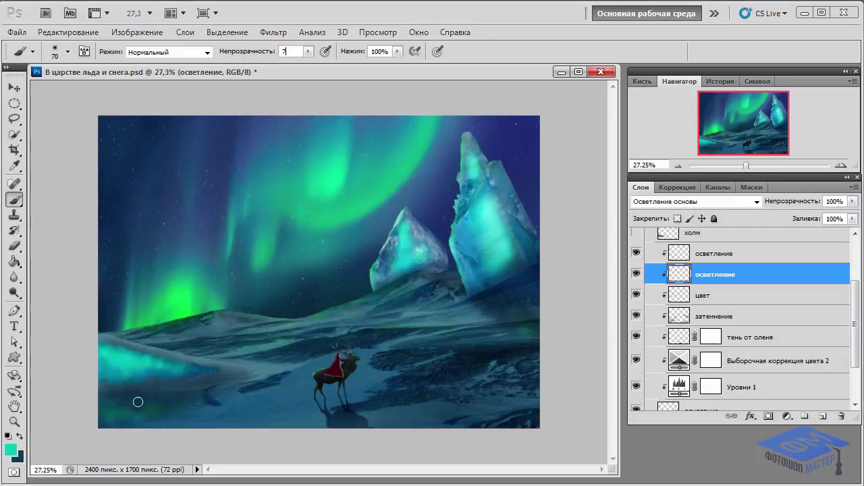
{"action": "left_click_drag", "start_coordinate": [111, 411], "coordinate": [133, 418]}
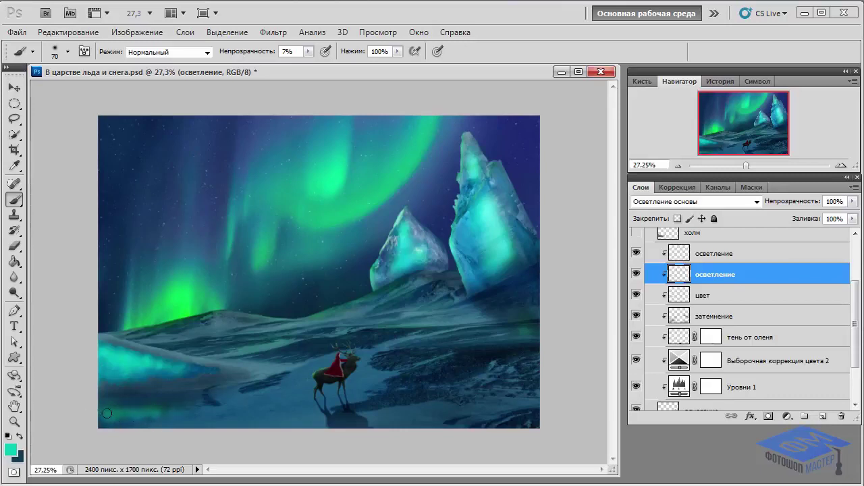
{"action": "left_click_drag", "start_coordinate": [84, 415], "coordinate": [181, 412]}
- Brighten the smaller ice peak and the lower-left ice with more faint cyan strokes
{"action": "left_click_drag", "start_coordinate": [515, 330], "coordinate": [530, 334]}
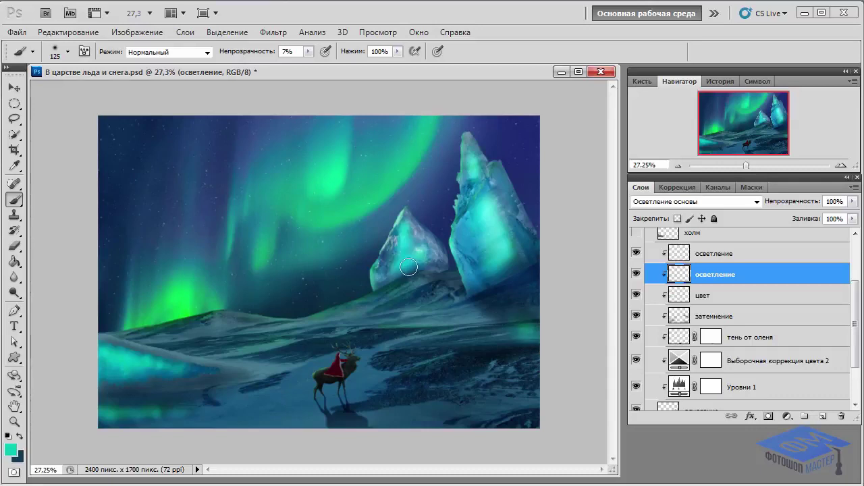
{"action": "mouse_move", "coordinate": [407, 269]}
{"action": "left_mouse_down"}
{"action": "mouse_move", "coordinate": [398, 270]}
{"action": "mouse_move", "coordinate": [445, 266]}
{"action": "left_mouse_up"}
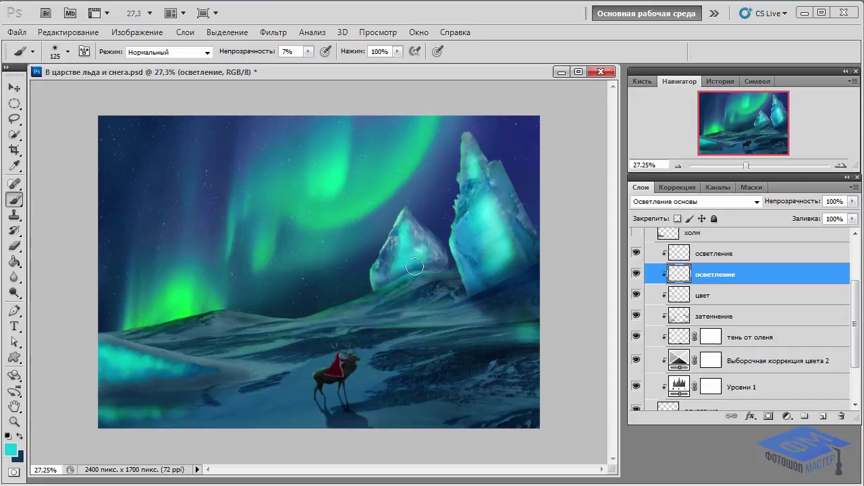
{"action": "left_click_drag", "start_coordinate": [415, 267], "coordinate": [440, 266]}
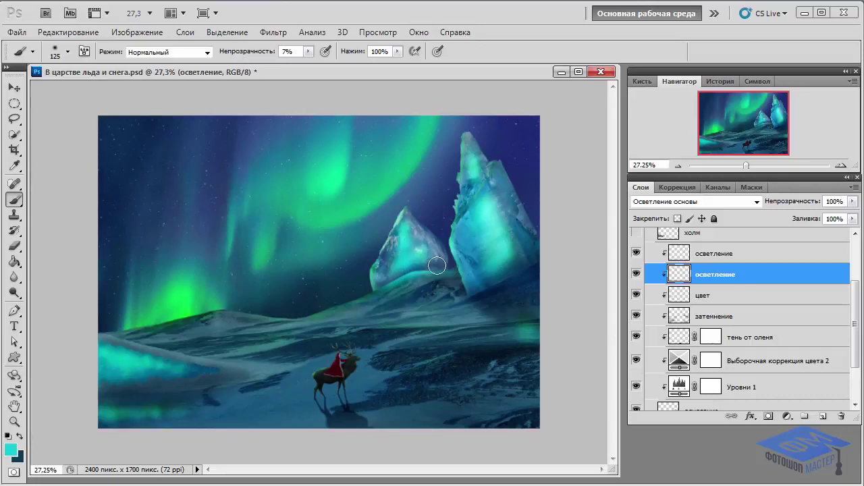
{"action": "left_click_drag", "start_coordinate": [437, 266], "coordinate": [436, 270]}
{"action": "left_click", "coordinate": [141, 357], "text": "alt"}
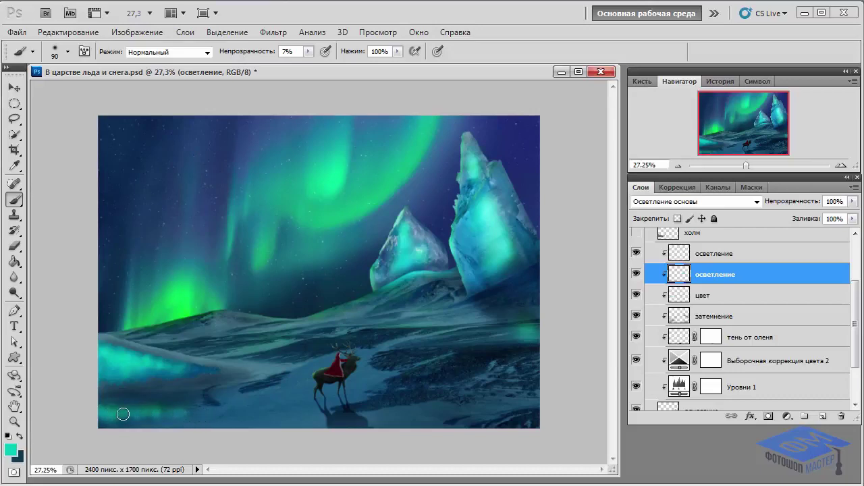
{"action": "mouse_move", "coordinate": [123, 414]}
{"action": "left_mouse_down"}
{"action": "mouse_move", "coordinate": [135, 411]}
{"action": "mouse_move", "coordinate": [113, 416]}
{"action": "mouse_move", "coordinate": [160, 417]}
{"action": "left_mouse_up"}
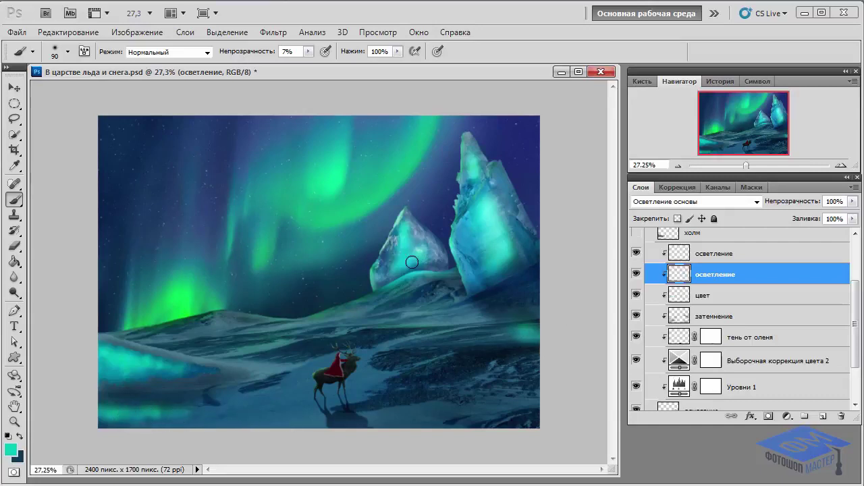
{"action": "mouse_move", "coordinate": [412, 262]}
{"action": "left_mouse_down"}
{"action": "mouse_move", "coordinate": [419, 271]}
{"action": "mouse_move", "coordinate": [386, 272]}
{"action": "left_mouse_up"}
{"action": "left_click", "coordinate": [774, 262]}
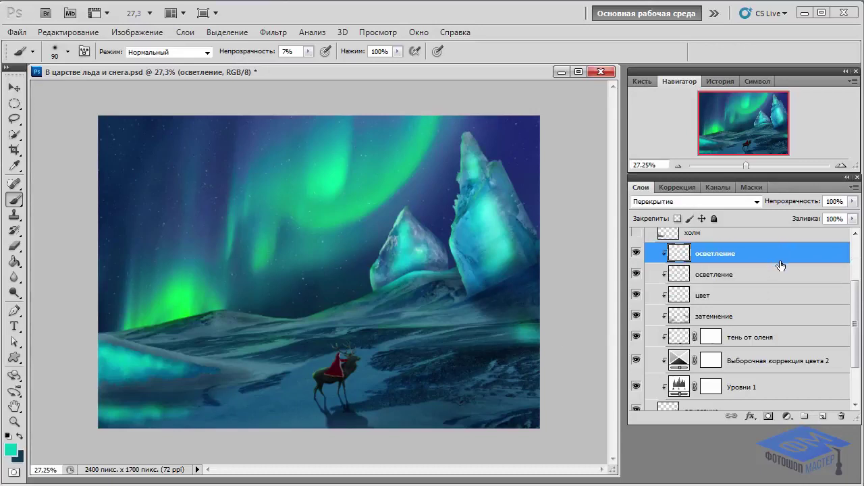
- Load the холм hill selection, zoom in, and paint aurora green along its top edge
{"action": "scroll", "coordinate": [859, 302], "scroll_direction": "up", "scroll_amount": 1}
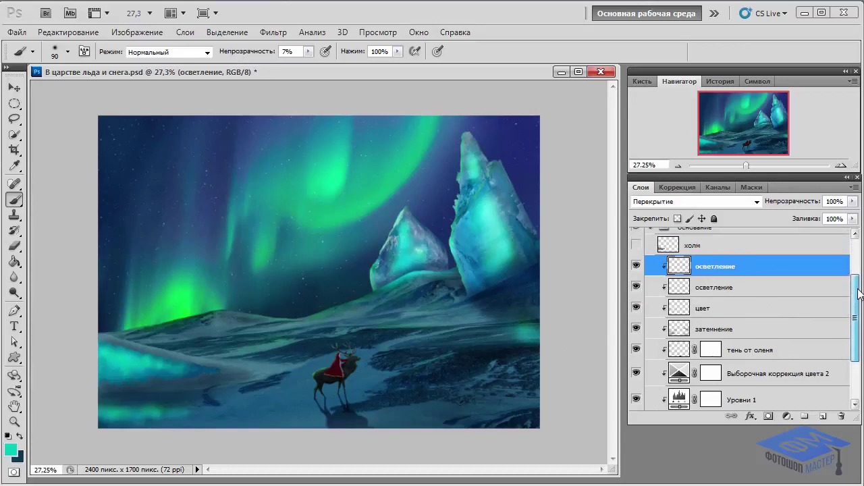
{"action": "scroll", "coordinate": [859, 302], "scroll_direction": "up", "scroll_amount": 2}
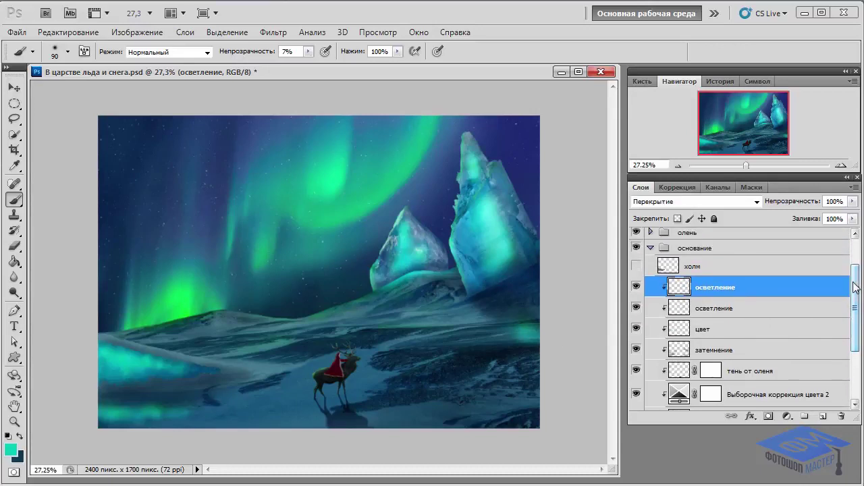
{"action": "left_click", "coordinate": [673, 270], "text": "ctrl"}
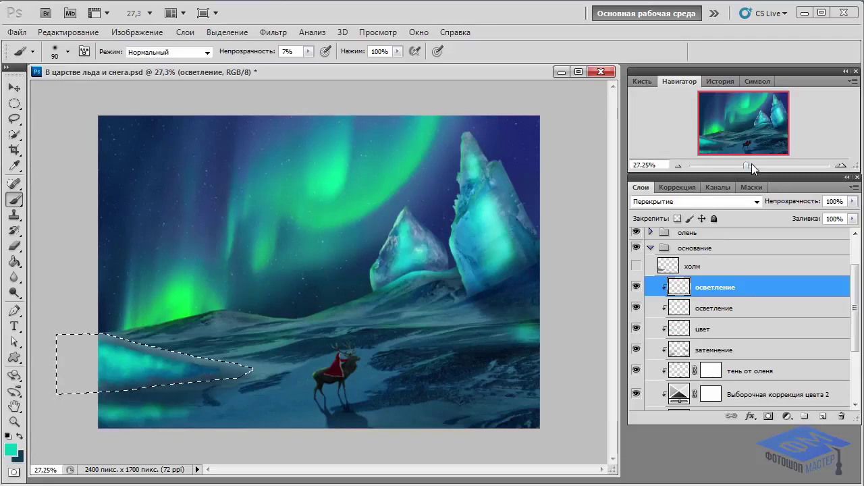
{"action": "left_click_drag", "start_coordinate": [747, 165], "coordinate": [762, 165]}
{"action": "left_click_drag", "start_coordinate": [743, 119], "coordinate": [714, 136]}
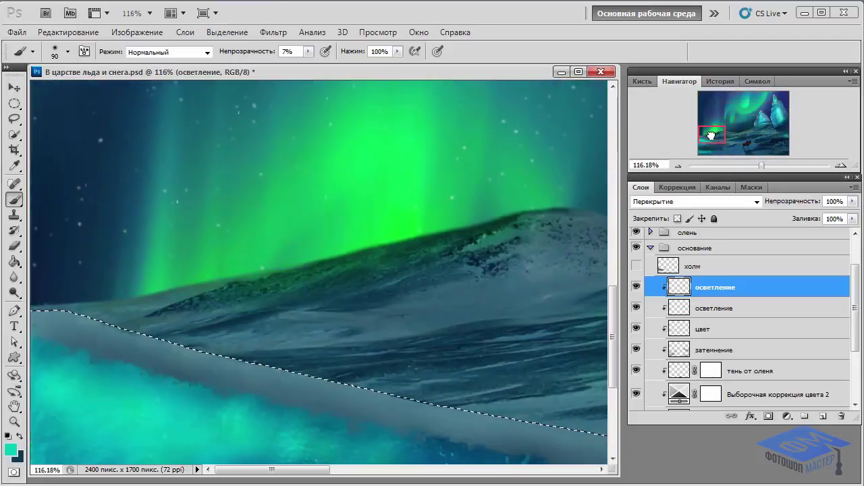
{"action": "key", "text": "bracketleft"}
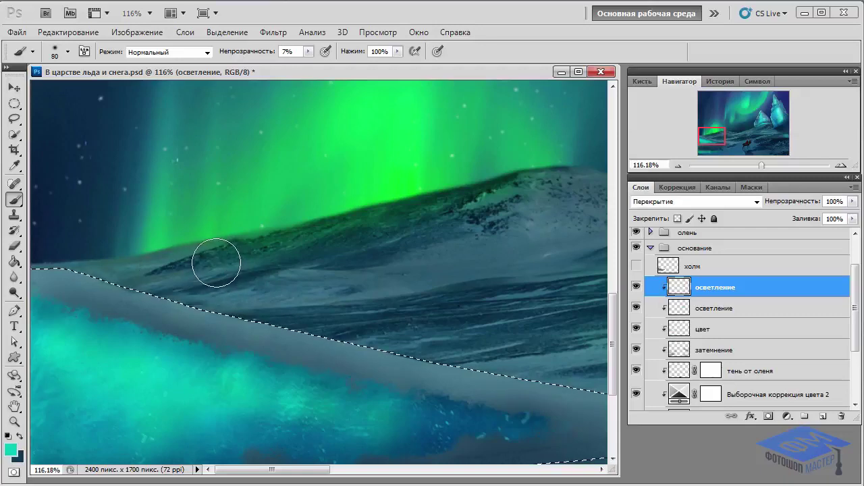
{"action": "key", "text": "bracketleft"}
{"action": "key", "text": "bracketleft"}
{"action": "left_click", "coordinate": [380, 169], "text": "alt"}
{"action": "mouse_move", "coordinate": [113, 262]}
{"action": "left_mouse_down"}
{"action": "mouse_move", "coordinate": [226, 307]}
{"action": "mouse_move", "coordinate": [320, 325]}
{"action": "mouse_move", "coordinate": [282, 318]}
{"action": "mouse_move", "coordinate": [280, 309]}
{"action": "mouse_move", "coordinate": [494, 362]}
{"action": "mouse_move", "coordinate": [50, 263]}
{"action": "mouse_move", "coordinate": [52, 250]}
{"action": "mouse_move", "coordinate": [486, 361]}
{"action": "left_mouse_up"}
- Extend the green glow along the rest of the hill edge
{"action": "key", "text": "ctrl+d"}
{"action": "left_click_drag", "start_coordinate": [377, 260], "coordinate": [191, 191]}
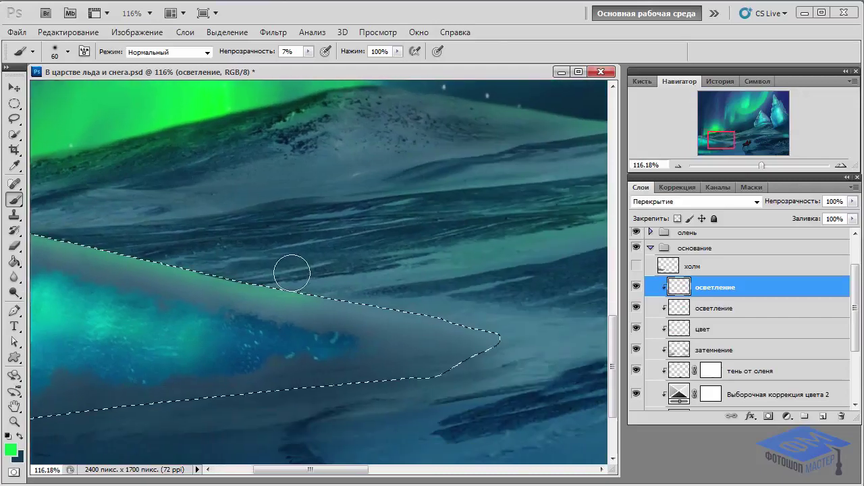
{"action": "mouse_move", "coordinate": [308, 289]}
{"action": "left_mouse_down"}
{"action": "mouse_move", "coordinate": [322, 289]}
{"action": "mouse_move", "coordinate": [293, 285]}
{"action": "left_mouse_up"}
{"action": "left_click_drag", "start_coordinate": [333, 250], "coordinate": [513, 283]}
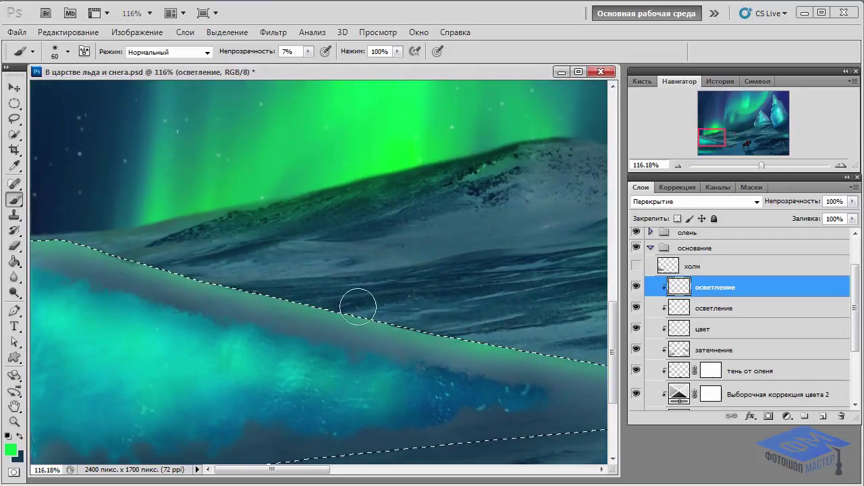
{"action": "mouse_move", "coordinate": [356, 303]}
{"action": "left_mouse_down"}
{"action": "mouse_move", "coordinate": [96, 245]}
{"action": "mouse_move", "coordinate": [193, 253]}
{"action": "mouse_move", "coordinate": [384, 317]}
{"action": "left_mouse_up"}
{"action": "left_click_drag", "start_coordinate": [331, 266], "coordinate": [331, 278]}
{"action": "mouse_move", "coordinate": [61, 241]}
{"action": "left_mouse_down"}
{"action": "mouse_move", "coordinate": [48, 241]}
{"action": "mouse_move", "coordinate": [270, 280]}
{"action": "left_mouse_up"}
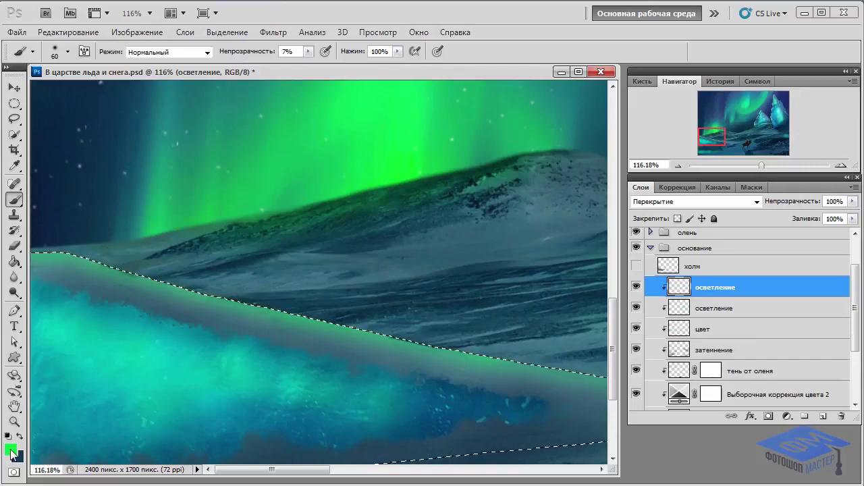
- Repaint the hill edge with a lighter green, then deselect the hill
{"action": "left_click", "coordinate": [10, 451]}
{"action": "left_click", "coordinate": [563, 182]}
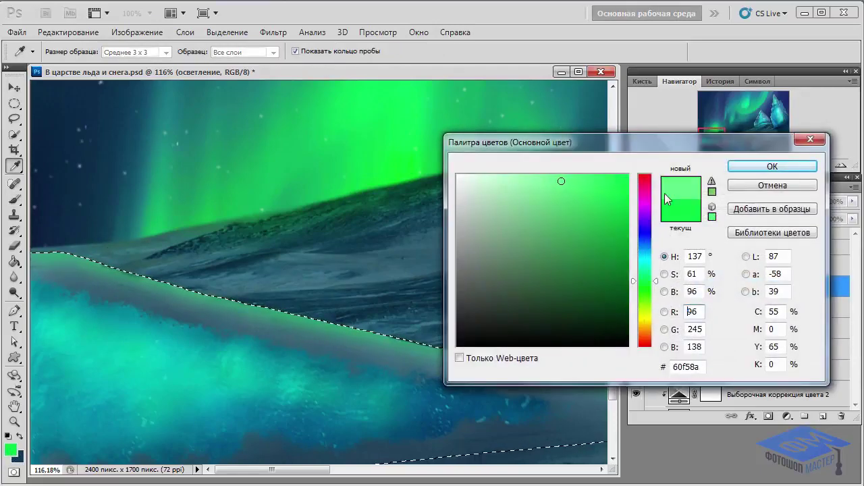
{"action": "left_click", "coordinate": [743, 167]}
{"action": "key", "text": "bracketleft"}
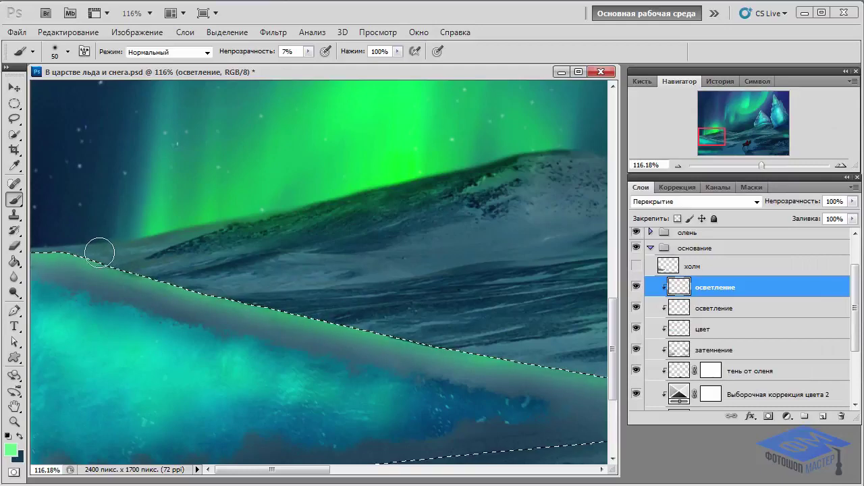
{"action": "mouse_move", "coordinate": [101, 251]}
{"action": "left_mouse_down"}
{"action": "mouse_move", "coordinate": [128, 251]}
{"action": "mouse_move", "coordinate": [436, 342]}
{"action": "mouse_move", "coordinate": [336, 305]}
{"action": "mouse_move", "coordinate": [133, 270]}
{"action": "mouse_move", "coordinate": [112, 253]}
{"action": "mouse_move", "coordinate": [415, 331]}
{"action": "mouse_move", "coordinate": [397, 332]}
{"action": "mouse_move", "coordinate": [479, 343]}
{"action": "left_mouse_up"}
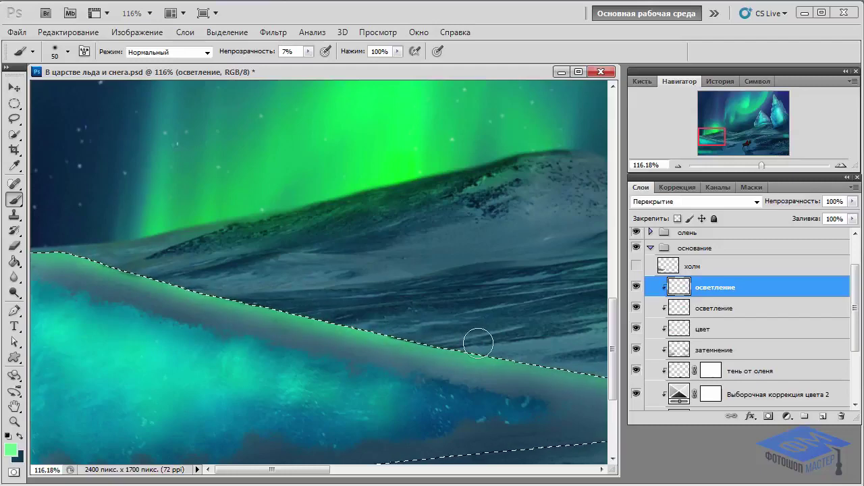
{"action": "left_click_drag", "start_coordinate": [482, 299], "coordinate": [280, 208]}
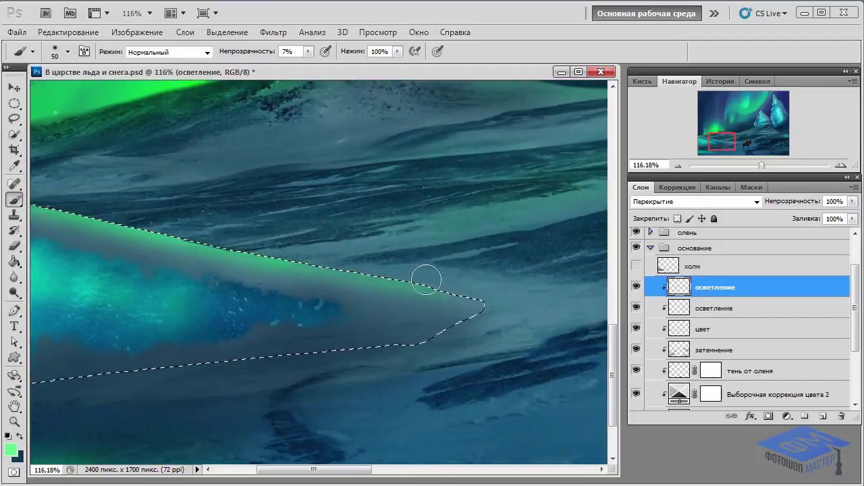
{"action": "key", "text": "ctrl+d"}
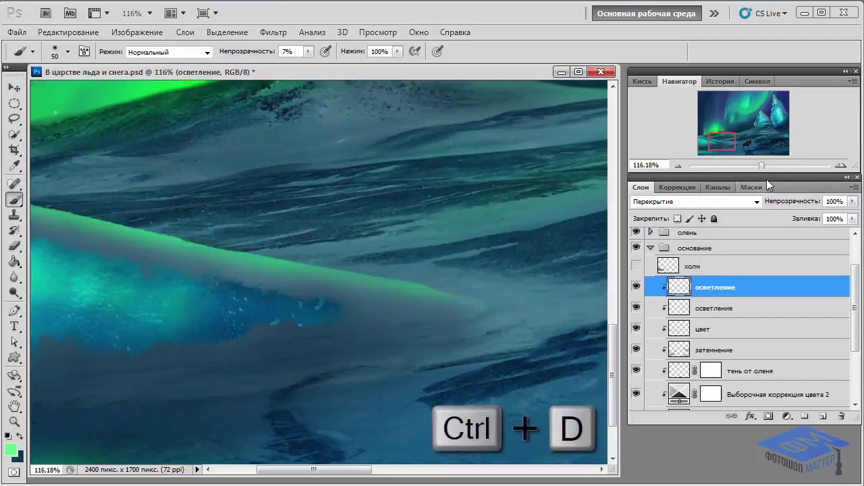
- Zoom out and lighten the snow near the deer with a large soft brush
{"action": "left_click_drag", "start_coordinate": [762, 165], "coordinate": [747, 166]}
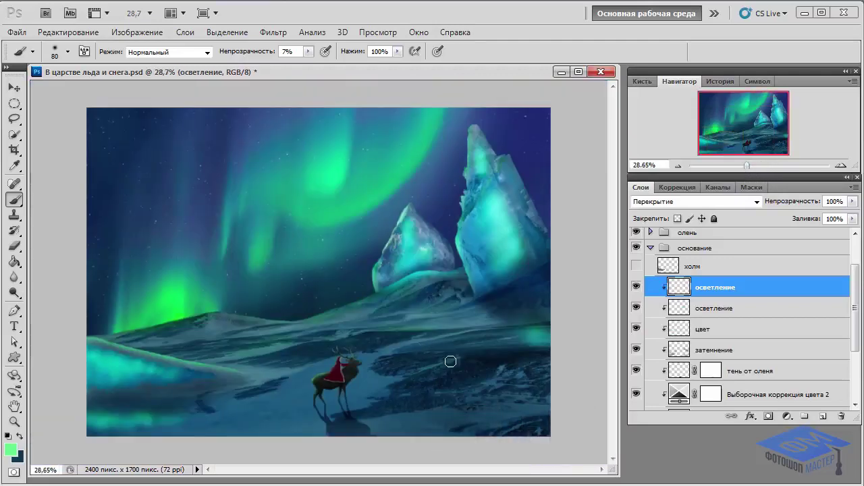
{"action": "key", "text": "bracketright"}
{"action": "key", "text": "bracketright"}
{"action": "key", "text": "bracketright"}
{"action": "left_click_drag", "start_coordinate": [398, 366], "coordinate": [312, 372]}
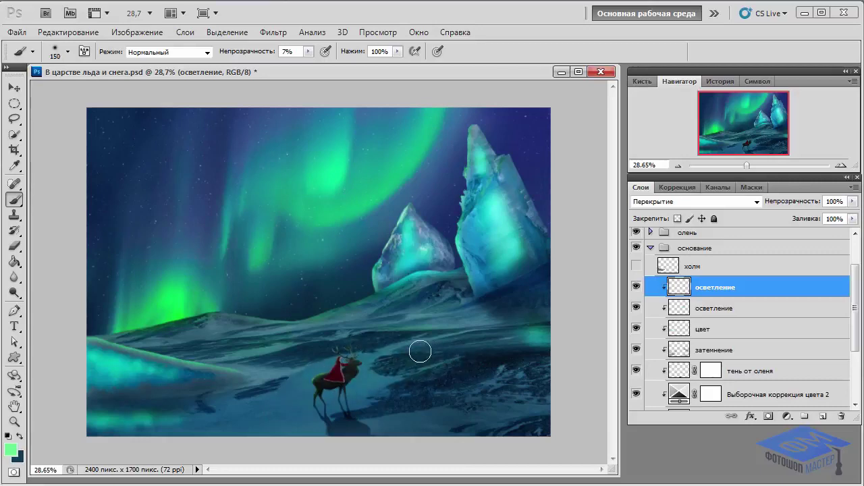
{"action": "mouse_move", "coordinate": [283, 401]}
{"action": "left_mouse_down"}
{"action": "mouse_move", "coordinate": [324, 410]}
{"action": "mouse_move", "coordinate": [342, 366]}
{"action": "left_mouse_up"}
- Sample a brighter aurora green and brush it along the ridge left of centre
{"action": "left_click", "coordinate": [11, 450]}
{"action": "left_click_drag", "start_coordinate": [169, 314], "coordinate": [195, 297]}
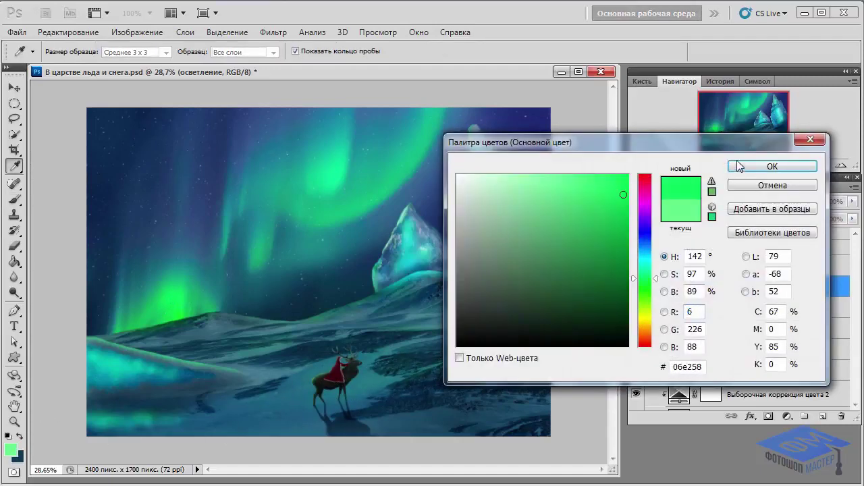
{"action": "left_click", "coordinate": [772, 166]}
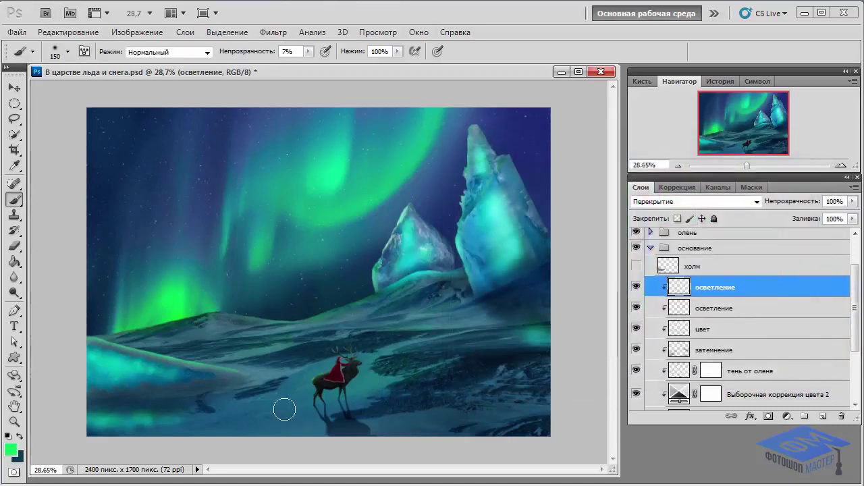
{"action": "key", "text": "bracketleft"}
{"action": "key", "text": "bracketleft"}
{"action": "key", "text": "bracketleft"}
{"action": "left_click_drag", "start_coordinate": [137, 328], "coordinate": [227, 309]}
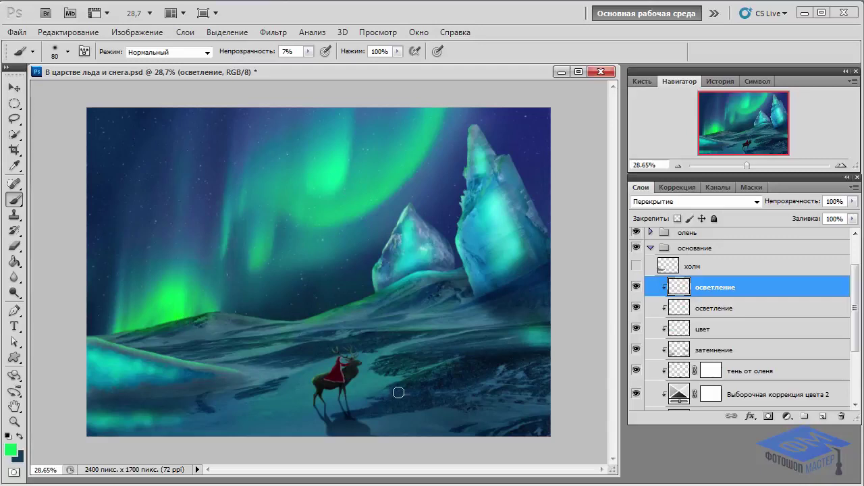
{"action": "key", "text": "bracketright"}
{"action": "key", "text": "bracketright"}
{"action": "key", "text": "bracketright"}
{"action": "key", "text": "bracketleft"}
{"action": "key", "text": "bracketleft"}
{"action": "key", "text": "bracketleft"}
{"action": "mouse_move", "coordinate": [354, 320]}
{"action": "left_mouse_down"}
{"action": "mouse_move", "coordinate": [168, 322]}
{"action": "mouse_move", "coordinate": [363, 297]}
{"action": "left_mouse_up"}
- Add a layer mask to the upper осветление layer and hide its glow on the lower snow
{"action": "key", "text": "bracketright"}
{"action": "left_click", "coordinate": [636, 287]}
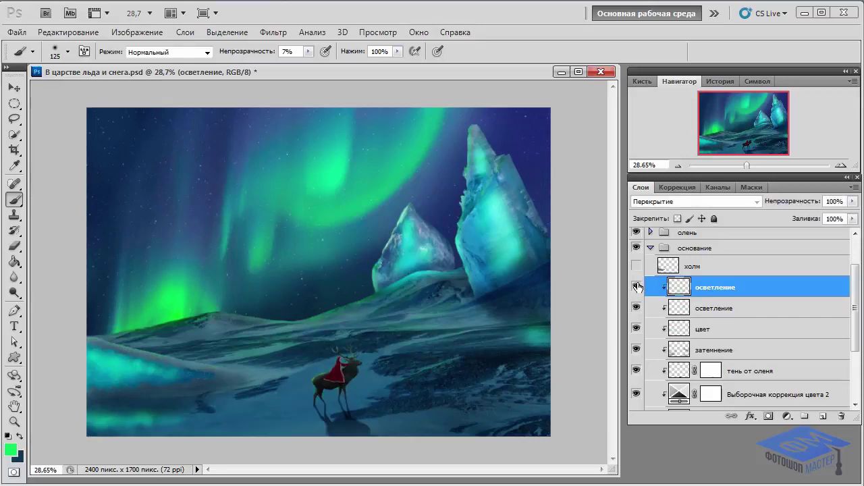
{"action": "left_click", "coordinate": [769, 417]}
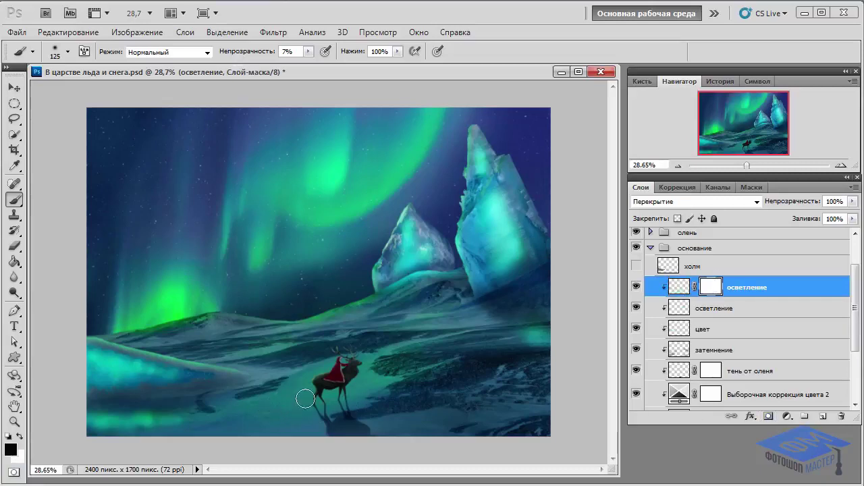
{"action": "mouse_move", "coordinate": [277, 397]}
{"action": "left_mouse_down"}
{"action": "mouse_move", "coordinate": [207, 419]}
{"action": "mouse_move", "coordinate": [101, 416]}
{"action": "mouse_move", "coordinate": [323, 389]}
{"action": "mouse_move", "coordinate": [367, 398]}
{"action": "mouse_move", "coordinate": [300, 383]}
{"action": "mouse_move", "coordinate": [273, 397]}
{"action": "mouse_move", "coordinate": [297, 416]}
{"action": "left_mouse_up"}
- Add a new layer named дымка above the основание group
{"action": "left_click", "coordinate": [652, 251]}
{"action": "left_click", "coordinate": [724, 295]}
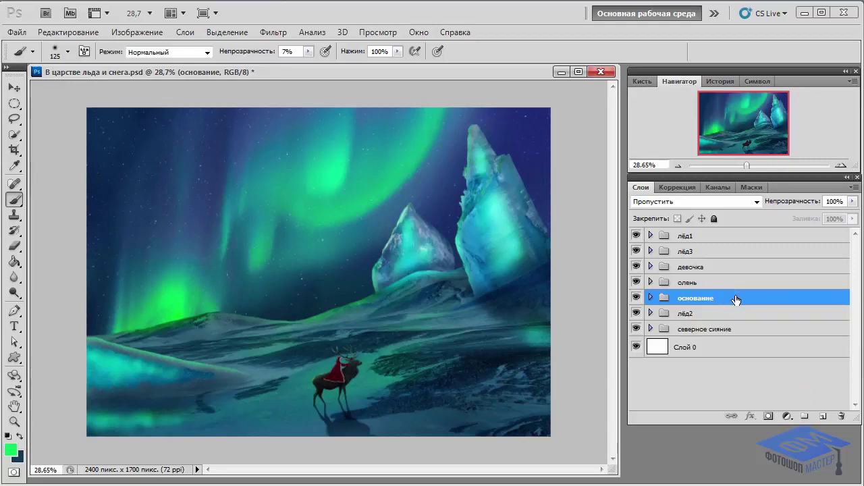
{"action": "left_click", "coordinate": [822, 415]}
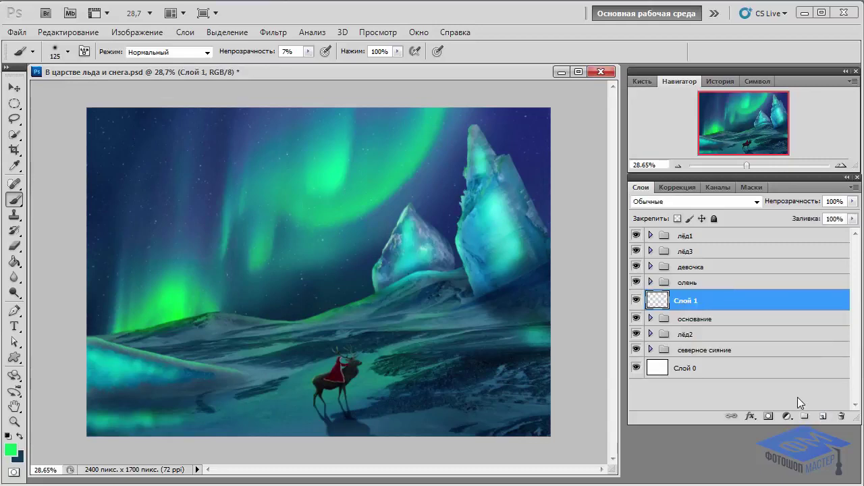
{"action": "double_click", "coordinate": [692, 301]}
{"action": "type", "text": "дымка"}
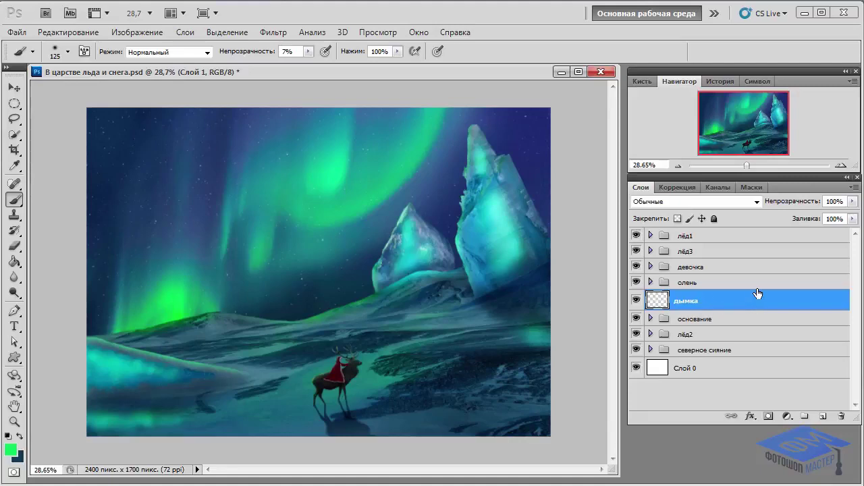
{"action": "left_click", "coordinate": [758, 288]}
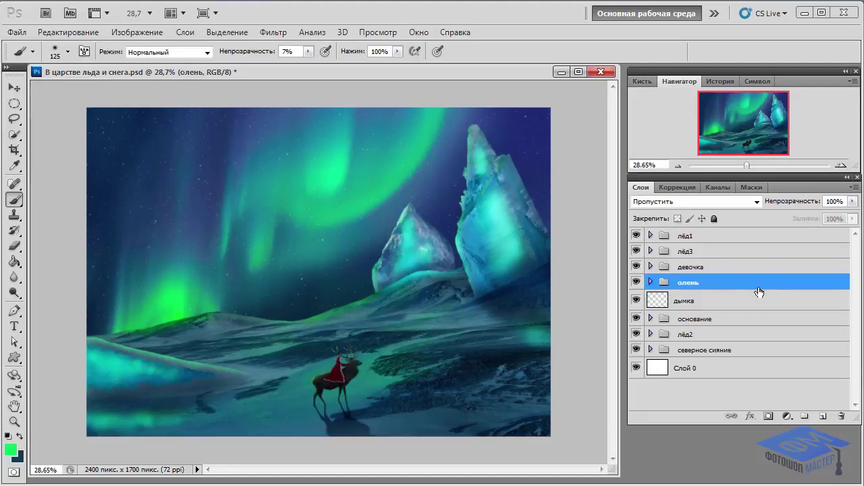
{"action": "left_click", "coordinate": [756, 301]}
- Sample a dark sky blue, shrink the brush, and paint faint haze along the left snow edge
{"action": "left_click_drag", "start_coordinate": [749, 166], "coordinate": [771, 166]}
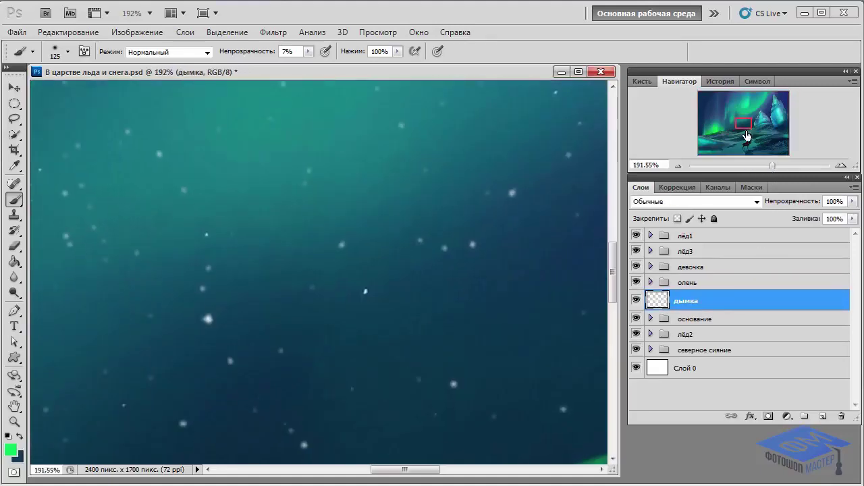
{"action": "left_click_drag", "start_coordinate": [740, 120], "coordinate": [689, 133]}
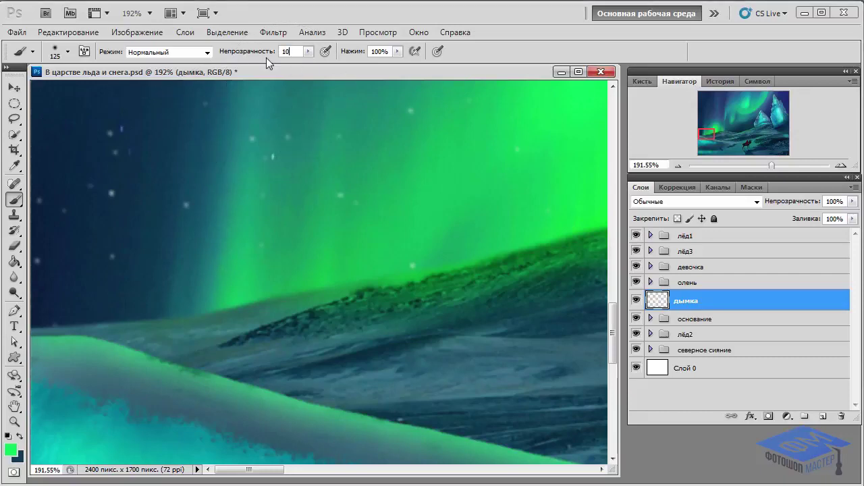
{"action": "left_click_drag", "start_coordinate": [771, 164], "coordinate": [759, 165]}
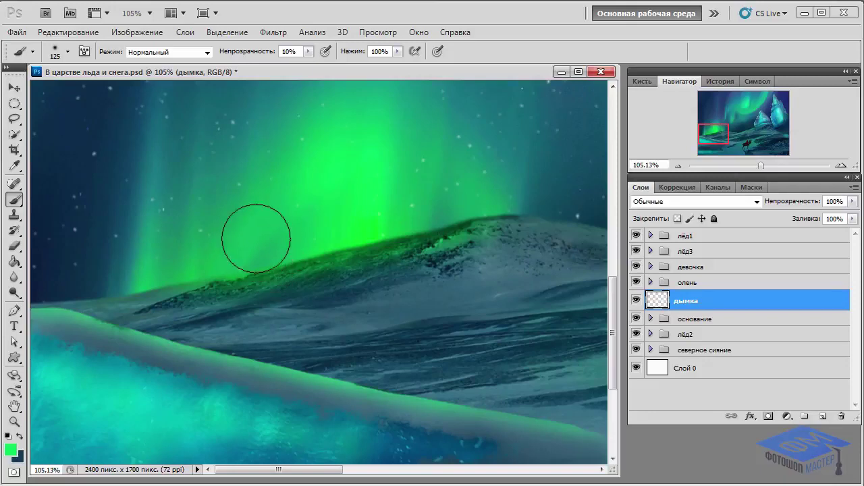
{"action": "left_click", "coordinate": [66, 281], "text": "alt"}
{"action": "key", "text": "bracketleft"}
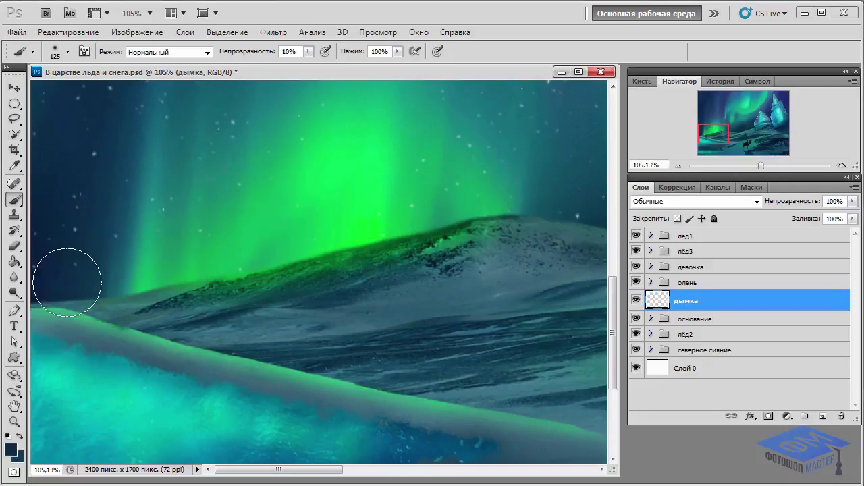
{"action": "key", "text": "bracketleft"}
{"action": "key", "text": "bracketleft"}
{"action": "key", "text": "bracketleft"}
{"action": "key", "text": "bracketleft"}
{"action": "key", "text": "bracketleft"}
{"action": "key", "text": "bracketleft"}
{"action": "key", "text": "bracketleft"}
{"action": "key", "text": "bracketleft"}
{"action": "left_click_drag", "start_coordinate": [42, 297], "coordinate": [58, 296]}
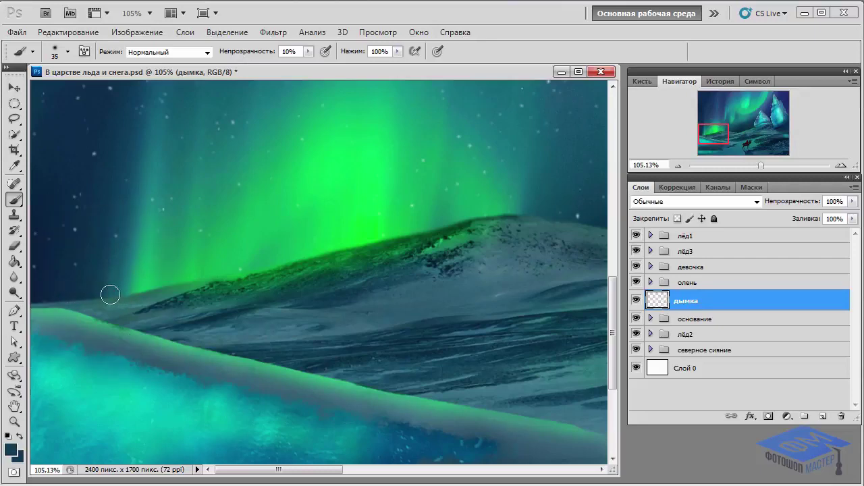
- Sample aurora greens and a dark sky teal, painting soft haze strokes along the ridge
{"action": "left_click", "coordinate": [144, 285], "text": "alt"}
{"action": "left_click", "coordinate": [328, 241], "text": "alt"}
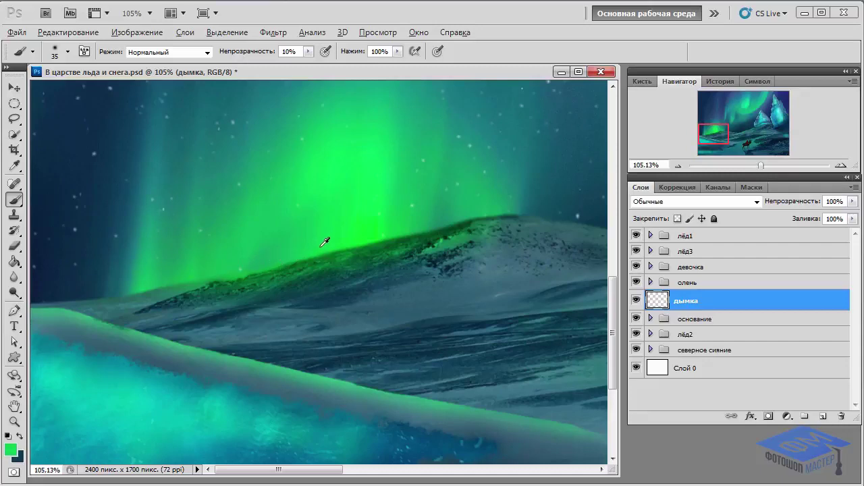
{"action": "left_click", "coordinate": [366, 236], "text": "alt"}
{"action": "mouse_move", "coordinate": [500, 207]}
{"action": "left_mouse_down"}
{"action": "mouse_move", "coordinate": [361, 256]}
{"action": "mouse_move", "coordinate": [345, 253]}
{"action": "left_mouse_up"}
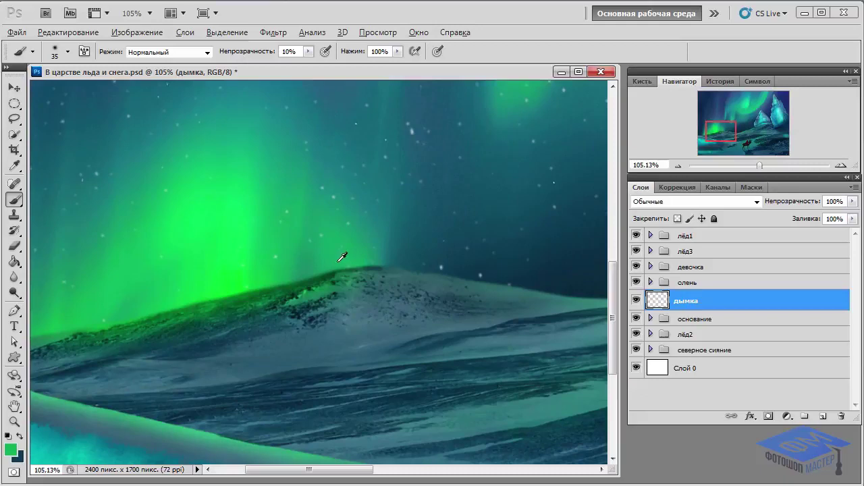
{"action": "left_click", "coordinate": [414, 261], "text": "alt"}
{"action": "left_click", "coordinate": [393, 264], "text": "alt"}
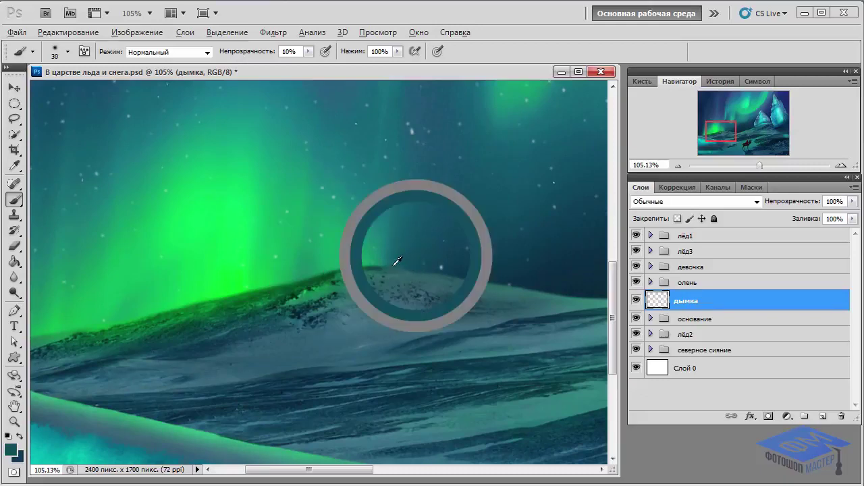
{"action": "left_click_drag", "start_coordinate": [486, 252], "coordinate": [245, 257]}
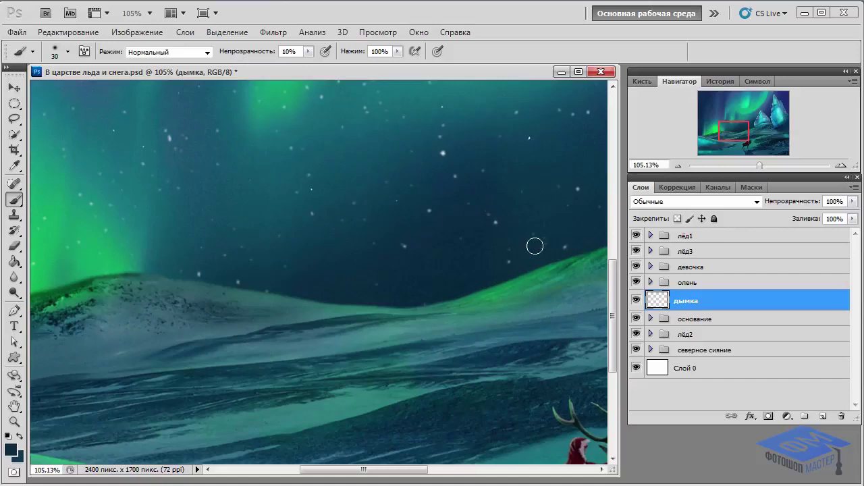
- Sample dark navy and grey-blue colours beside the ice cliff
{"action": "left_click_drag", "start_coordinate": [534, 245], "coordinate": [421, 264]}
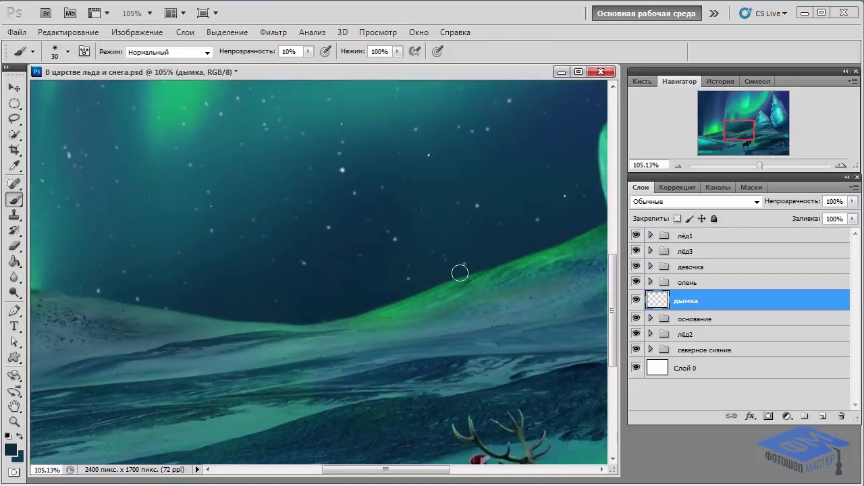
{"action": "left_click_drag", "start_coordinate": [511, 239], "coordinate": [407, 293]}
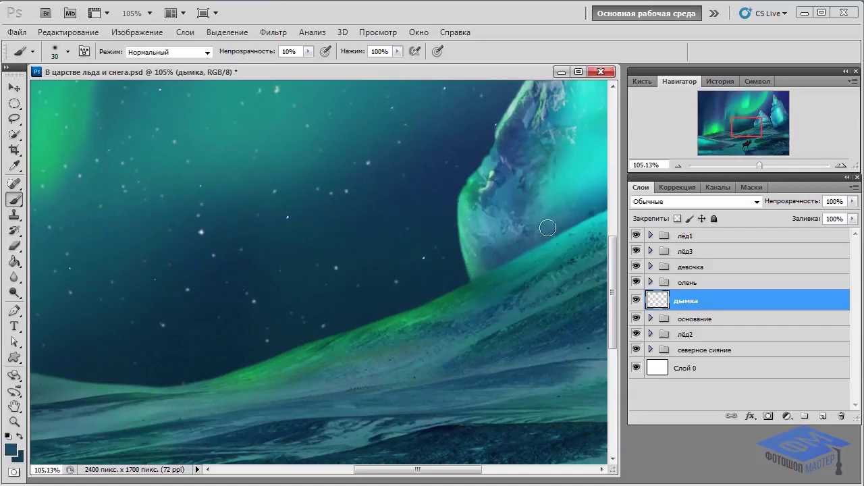
{"action": "left_click_drag", "start_coordinate": [548, 228], "coordinate": [409, 307]}
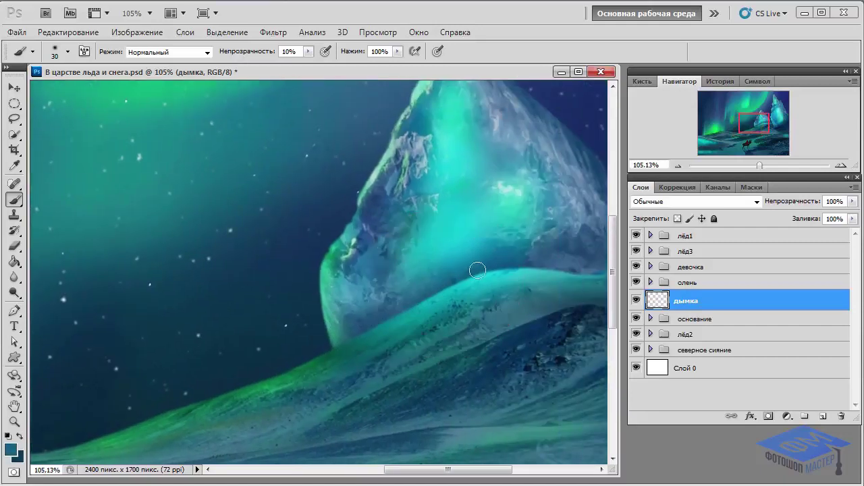
{"action": "left_click_drag", "start_coordinate": [525, 263], "coordinate": [406, 257]}
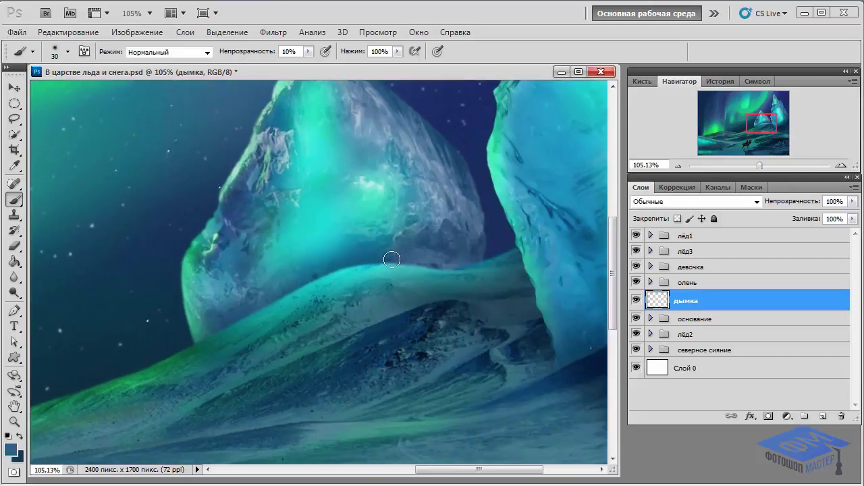
{"action": "left_click", "coordinate": [464, 259], "text": "alt"}
{"action": "left_click", "coordinate": [500, 242], "text": "alt"}
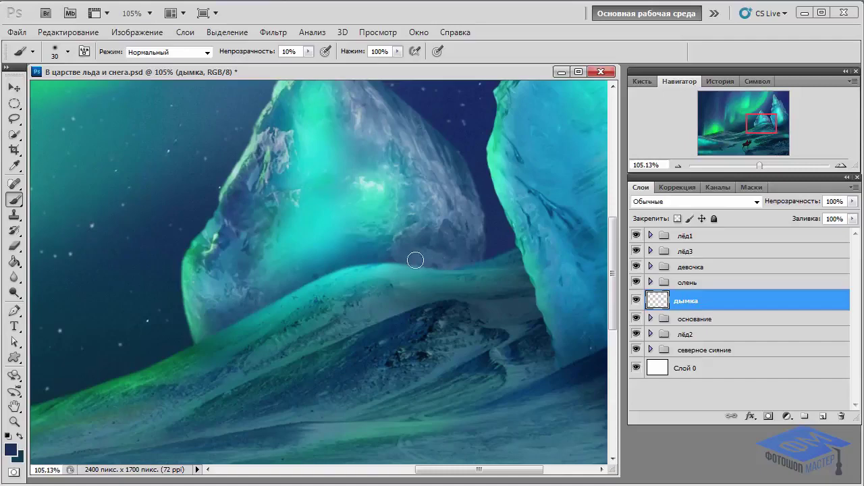
{"action": "left_click", "coordinate": [421, 258], "text": "alt"}
- Sample bright and darker greens and sky blue along the aurora-lit ridge, then view the whole composition
{"action": "left_click_drag", "start_coordinate": [752, 129], "coordinate": [735, 136]}
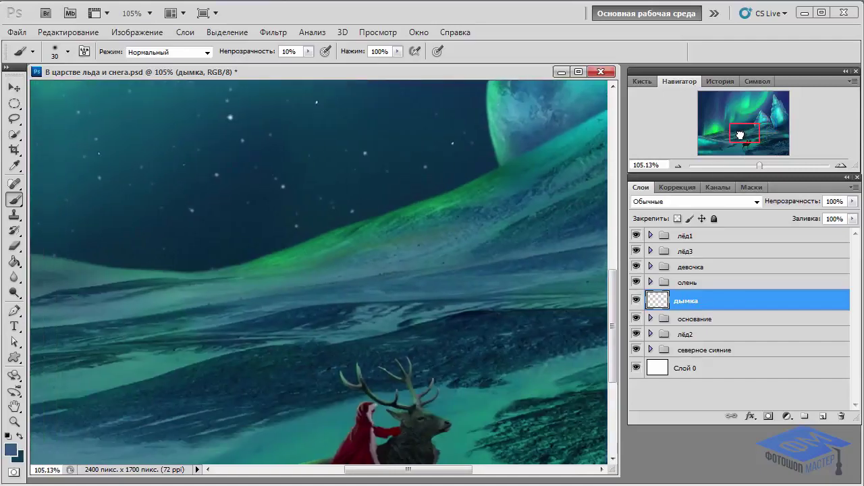
{"action": "key", "text": "x"}
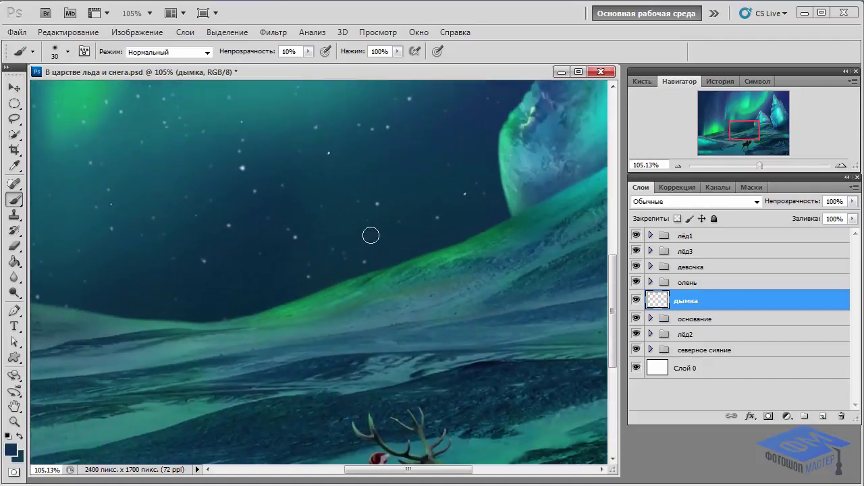
{"action": "left_click_drag", "start_coordinate": [367, 237], "coordinate": [600, 215]}
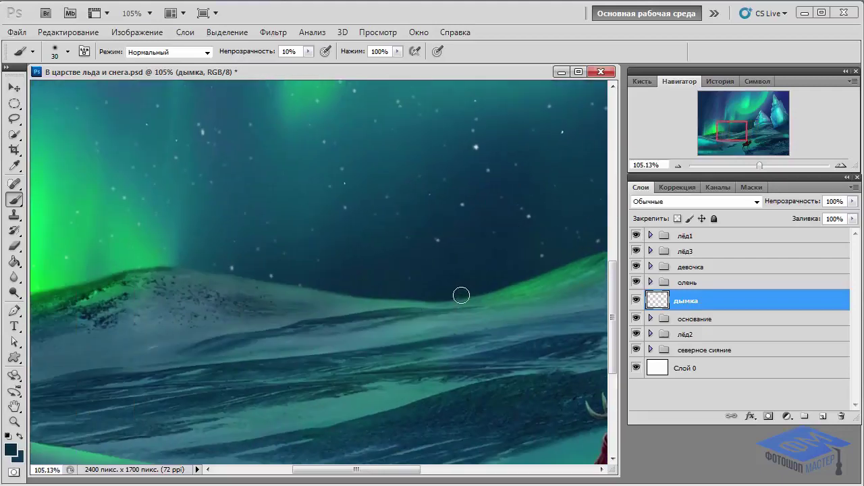
{"action": "left_click_drag", "start_coordinate": [328, 245], "coordinate": [522, 258]}
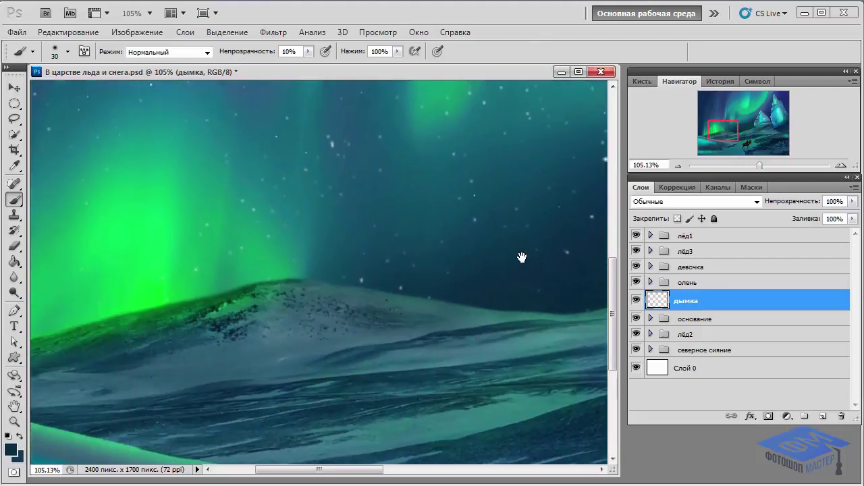
{"action": "left_click", "coordinate": [521, 277]}
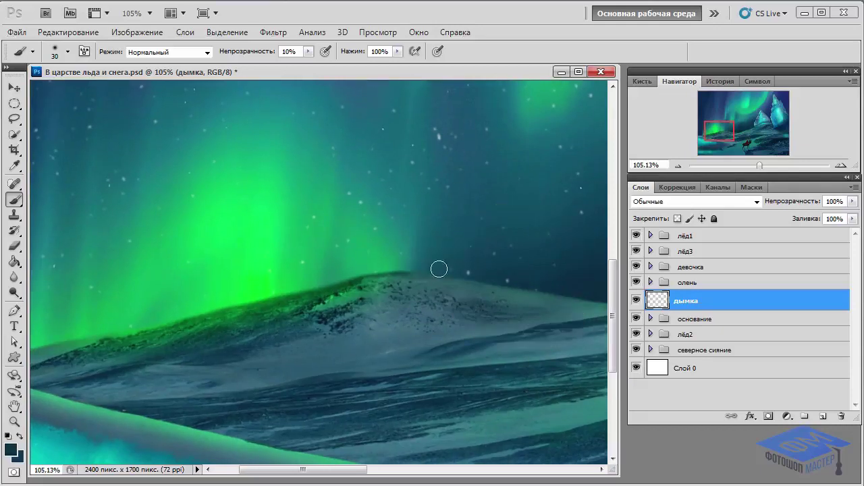
{"action": "left_click", "coordinate": [243, 278], "text": "alt"}
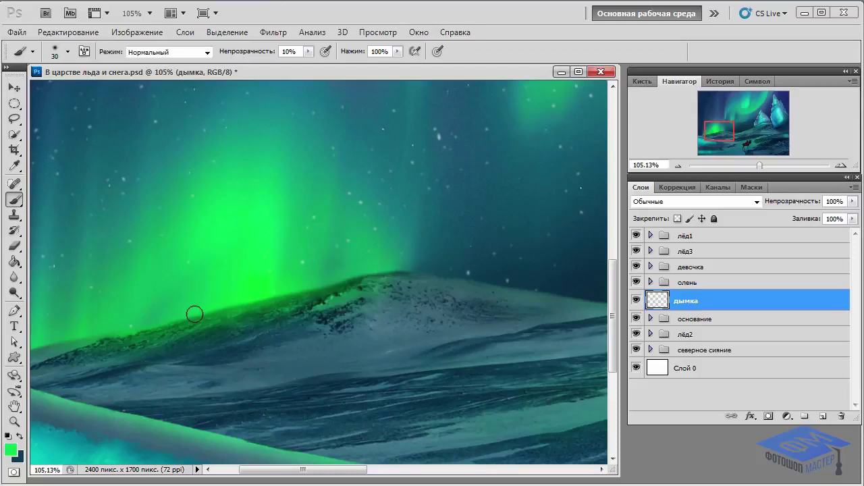
{"action": "left_click_drag", "start_coordinate": [148, 307], "coordinate": [409, 228]}
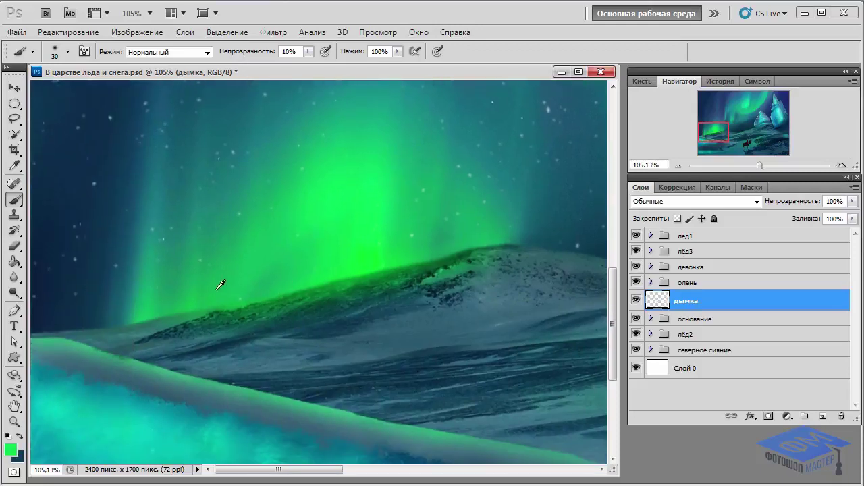
{"action": "left_click", "coordinate": [221, 284], "text": "alt"}
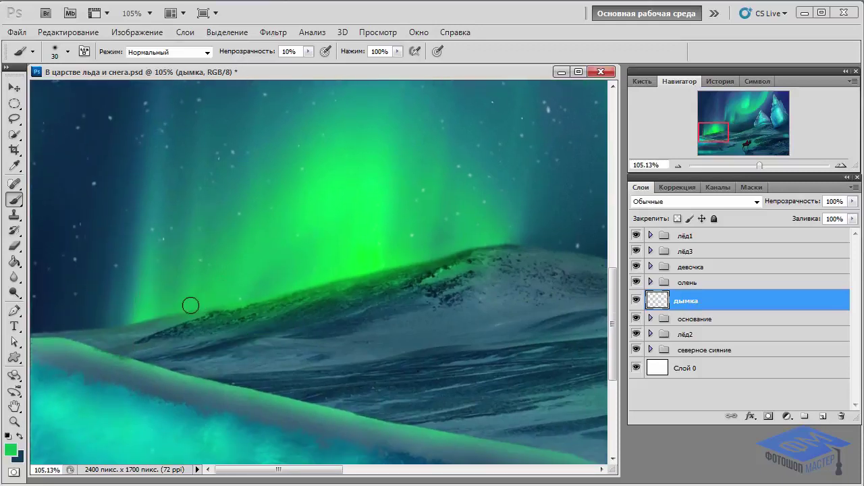
{"action": "left_click", "coordinate": [75, 311], "text": "alt"}
{"action": "left_click_drag", "start_coordinate": [760, 165], "coordinate": [746, 170]}
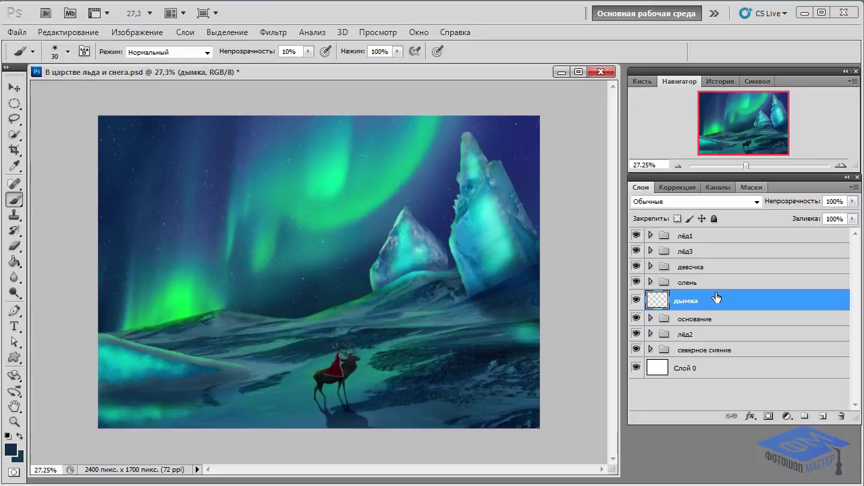
- Add a new layer named метель above the лёд1 group and reset colours to black and white
{"action": "left_click", "coordinate": [758, 235]}
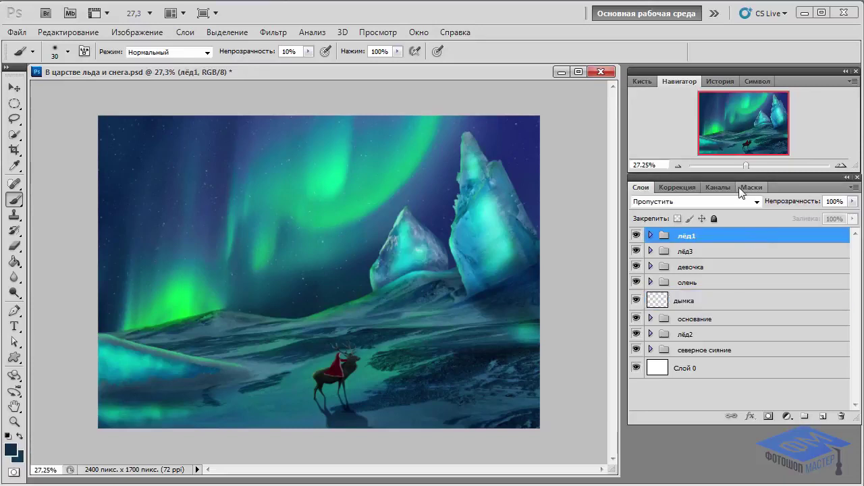
{"action": "left_click", "coordinate": [820, 418]}
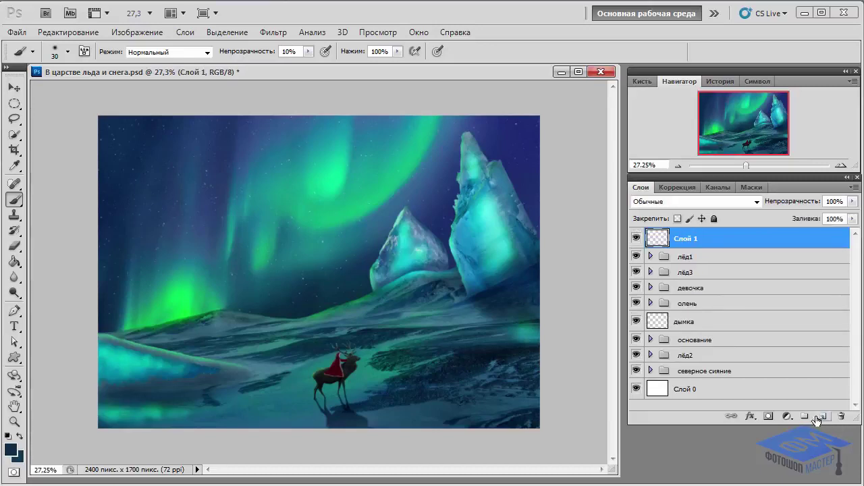
{"action": "double_click", "coordinate": [685, 238]}
{"action": "type", "text": "метель"}
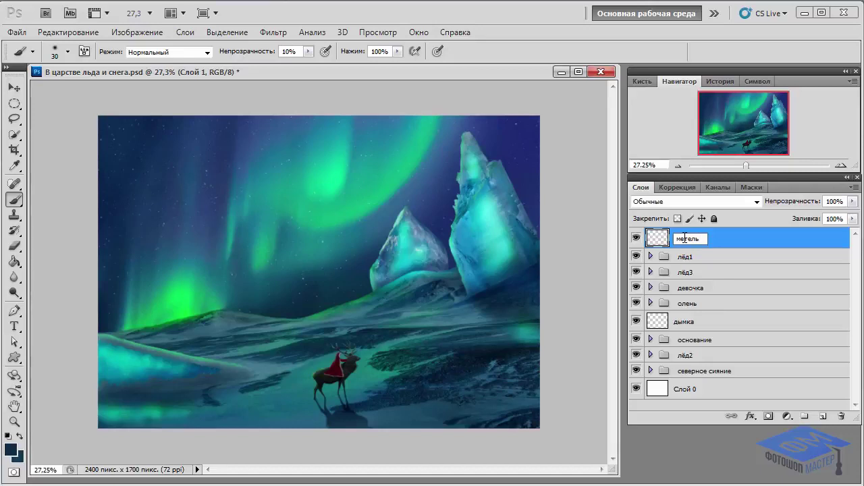
{"action": "left_click", "coordinate": [748, 241]}
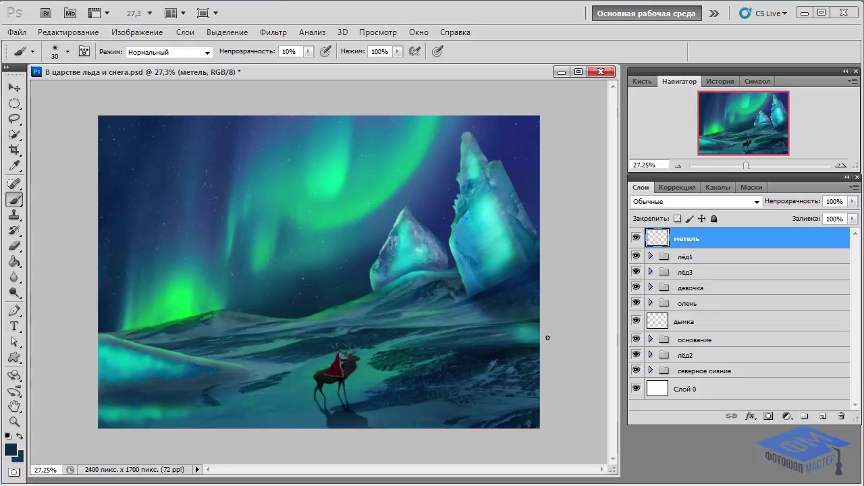
{"action": "key", "text": "d"}
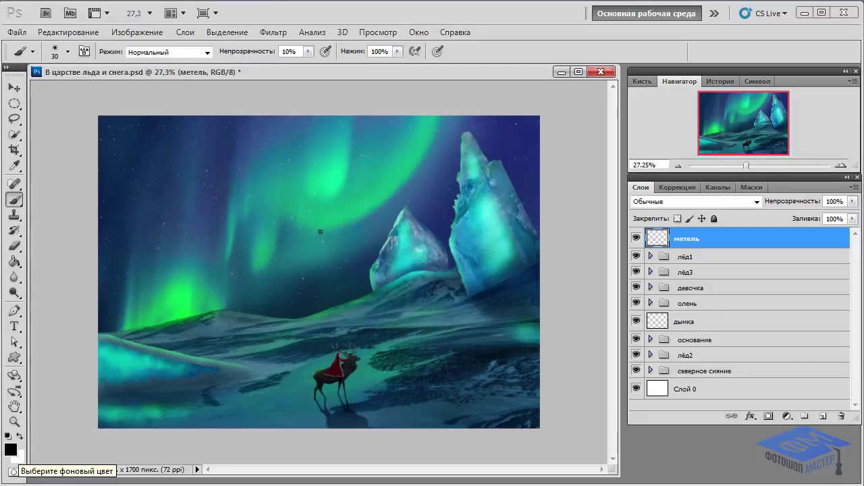
- Render Clouds on метель, then apply Motion Blur with angle 40 and distance 150
{"action": "left_click", "coordinate": [273, 35]}
{"action": "mouse_move", "coordinate": [288, 206]}
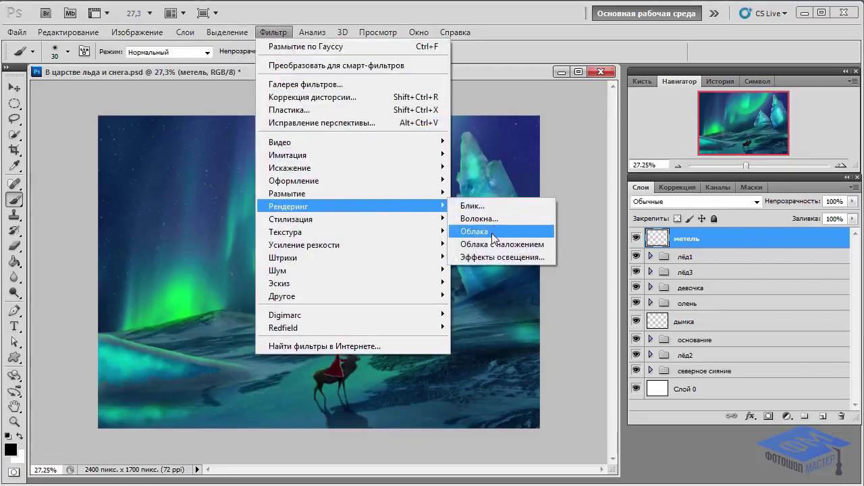
{"action": "left_click", "coordinate": [474, 231]}
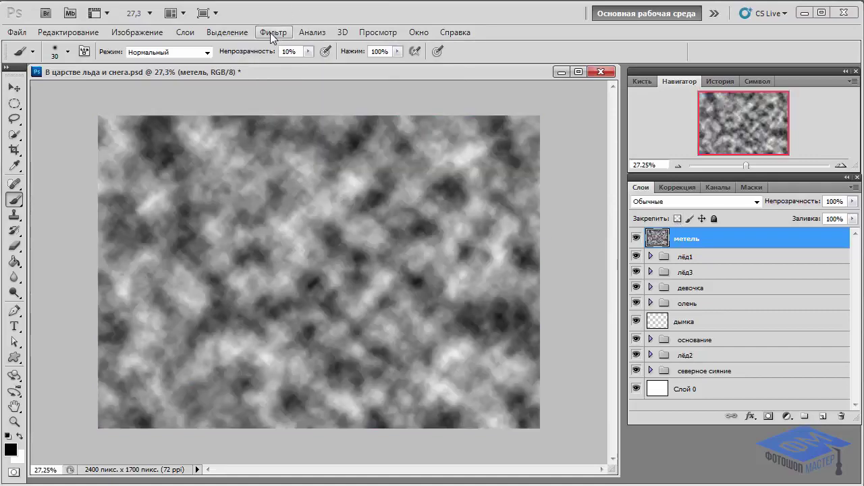
{"action": "left_click", "coordinate": [271, 32]}
{"action": "mouse_move", "coordinate": [287, 193]}
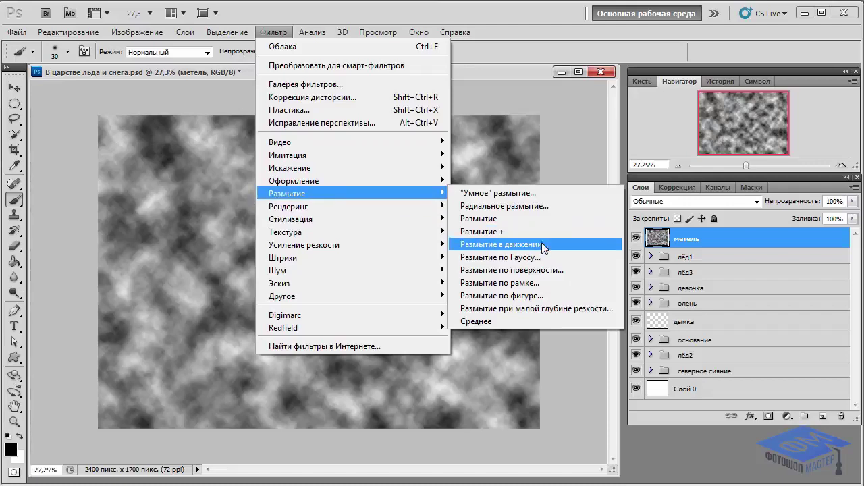
{"action": "left_click", "coordinate": [541, 244]}
{"action": "left_click", "coordinate": [547, 326]}
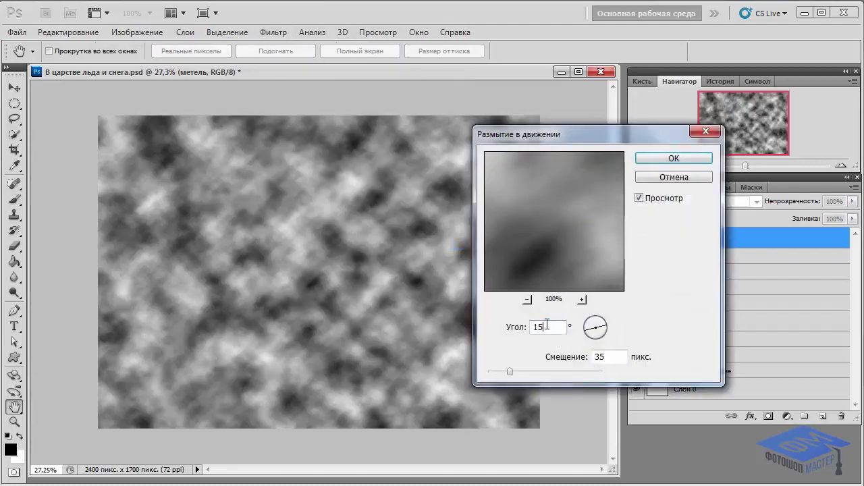
{"action": "left_click_drag", "start_coordinate": [547, 326], "coordinate": [500, 324]}
{"action": "type", "text": "0"}
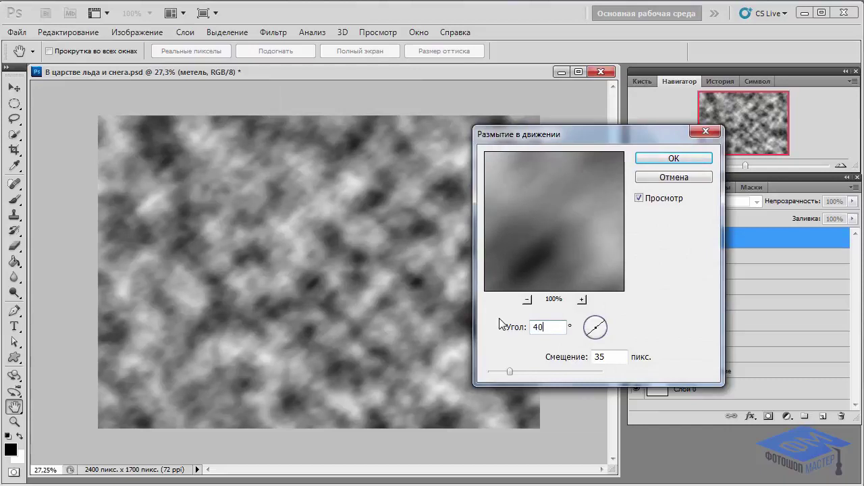
{"action": "left_click_drag", "start_coordinate": [607, 357], "coordinate": [580, 351]}
{"action": "type", "text": "150"}
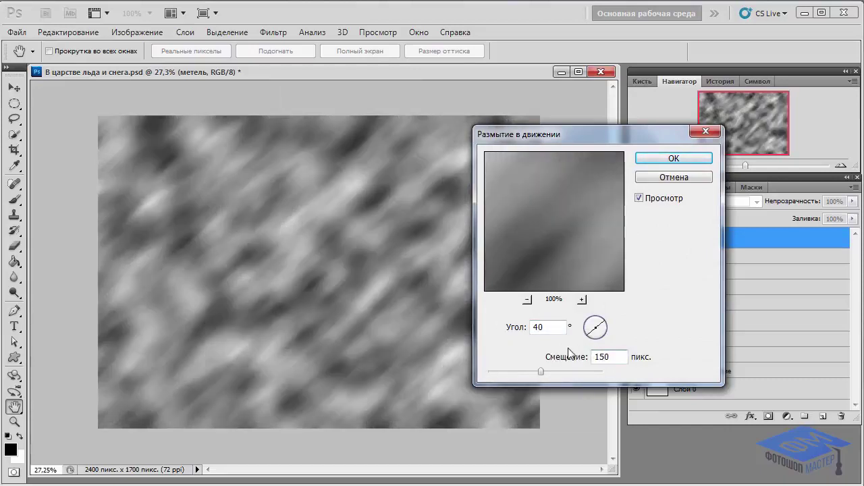
{"action": "left_click", "coordinate": [688, 159]}
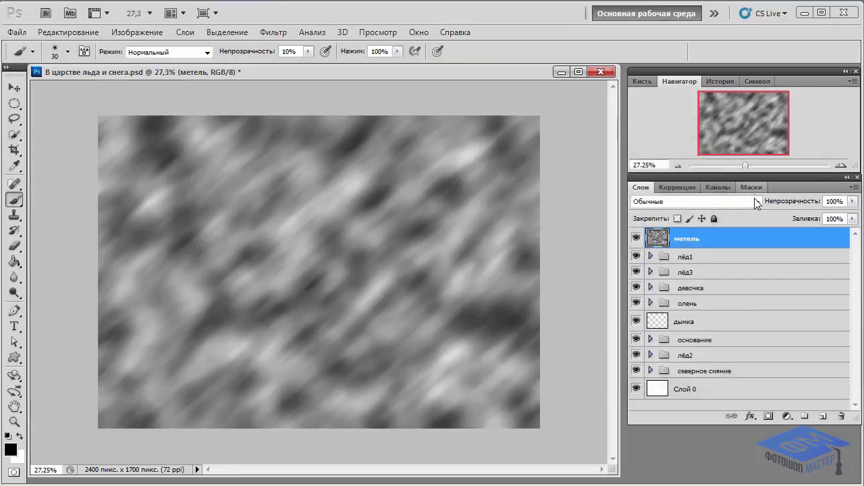
- Set метель to Screen blending and distort it, pulling corners out down-left and up-right
{"action": "left_click", "coordinate": [757, 201]}
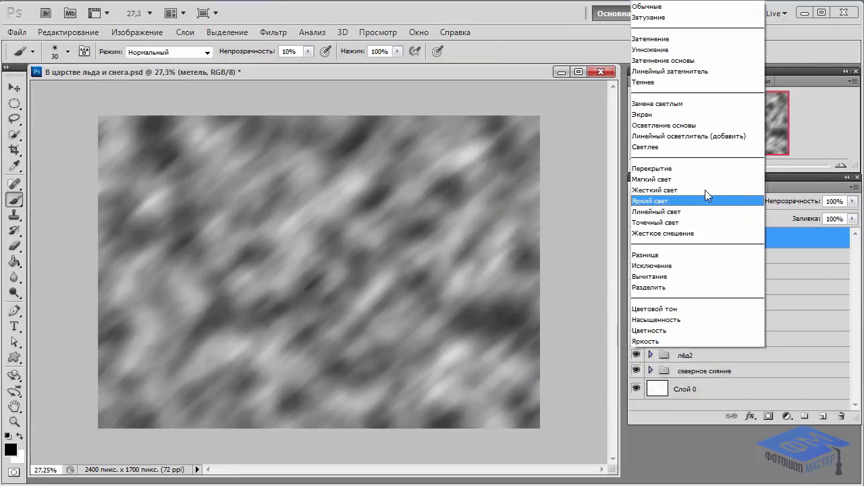
{"action": "left_click", "coordinate": [662, 118]}
{"action": "left_click_drag", "start_coordinate": [744, 165], "coordinate": [740, 163]}
{"action": "key", "text": "ctrl+t"}
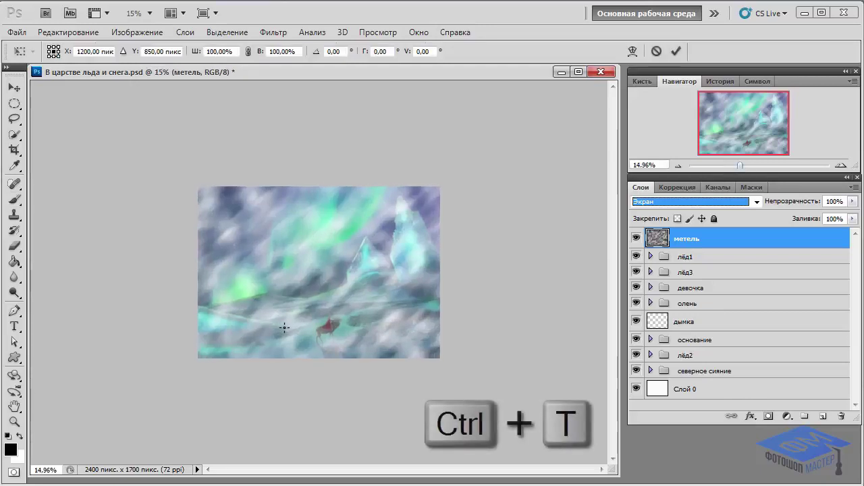
{"action": "right_click", "coordinate": [334, 313]}
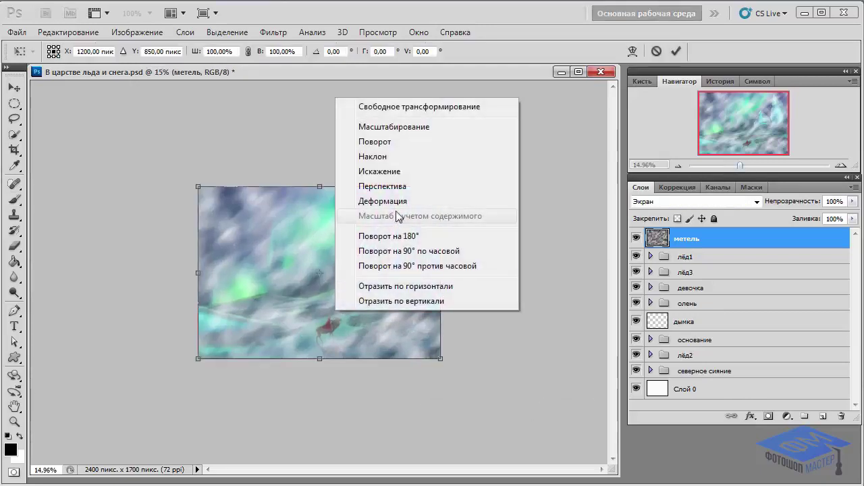
{"action": "left_click", "coordinate": [412, 178]}
{"action": "mouse_move", "coordinate": [198, 360]}
{"action": "left_mouse_down"}
{"action": "mouse_move", "coordinate": [89, 425]}
{"action": "mouse_move", "coordinate": [86, 443]}
{"action": "left_mouse_up"}
{"action": "left_click_drag", "start_coordinate": [442, 189], "coordinate": [601, 74]}
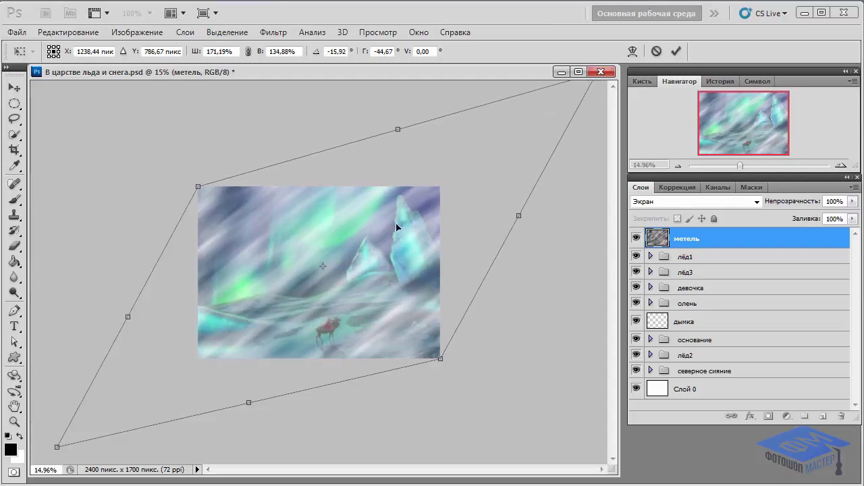
- Warp the blizzard into a curving sweep that uncovers the aurora, and commit the transform
{"action": "right_click", "coordinate": [308, 239]}
{"action": "left_click", "coordinate": [378, 340]}
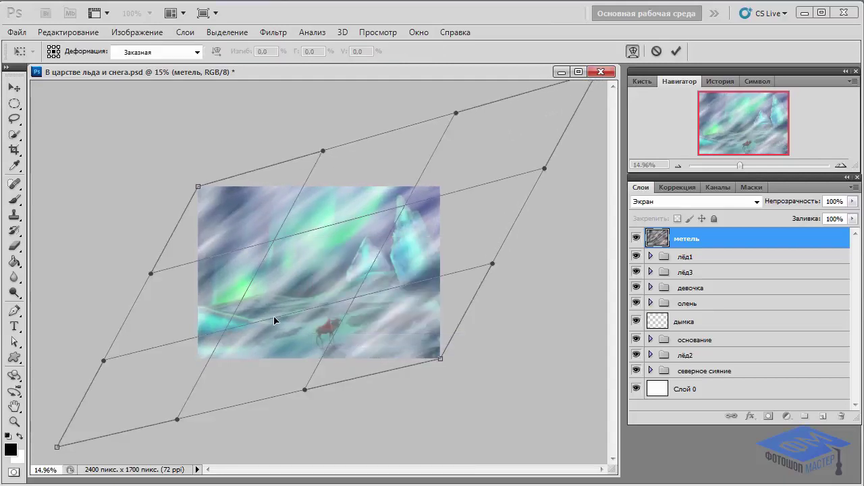
{"action": "left_click_drag", "start_coordinate": [236, 242], "coordinate": [365, 311]}
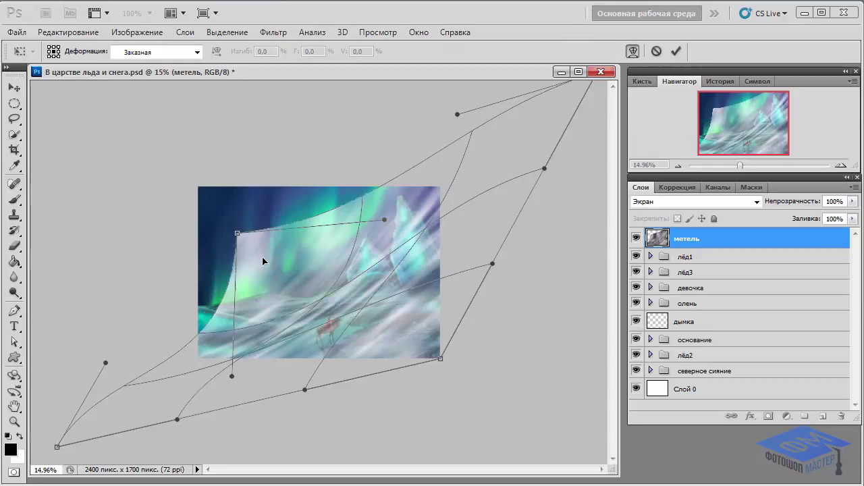
{"action": "left_click_drag", "start_coordinate": [365, 311], "coordinate": [443, 256]}
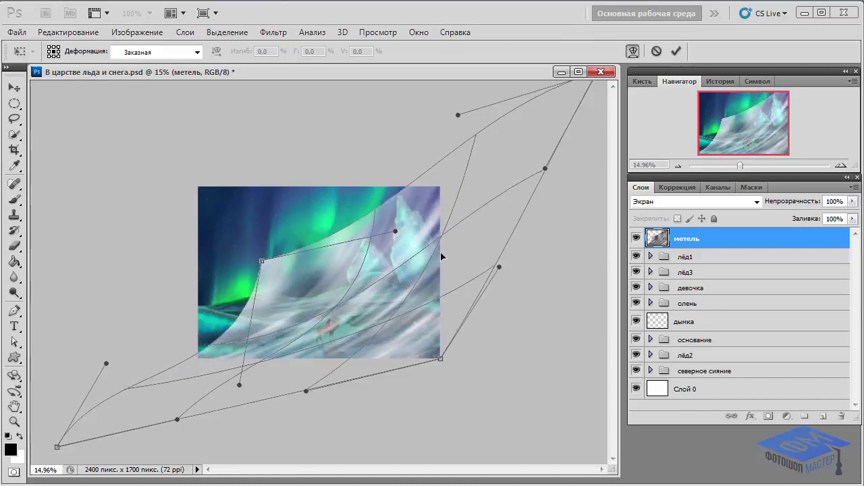
{"action": "left_click_drag", "start_coordinate": [58, 446], "coordinate": [4, 364]}
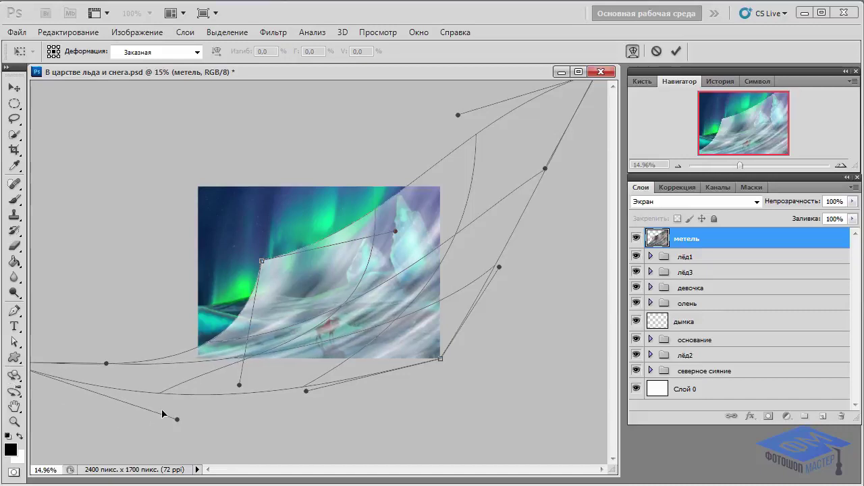
{"action": "left_click_drag", "start_coordinate": [365, 343], "coordinate": [376, 344]}
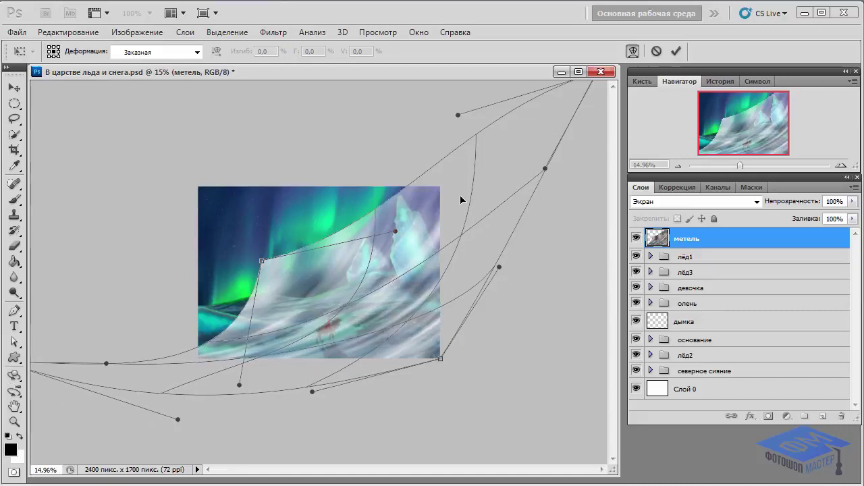
{"action": "left_click_drag", "start_coordinate": [461, 200], "coordinate": [470, 209]}
{"action": "left_click_drag", "start_coordinate": [200, 388], "coordinate": [185, 372]}
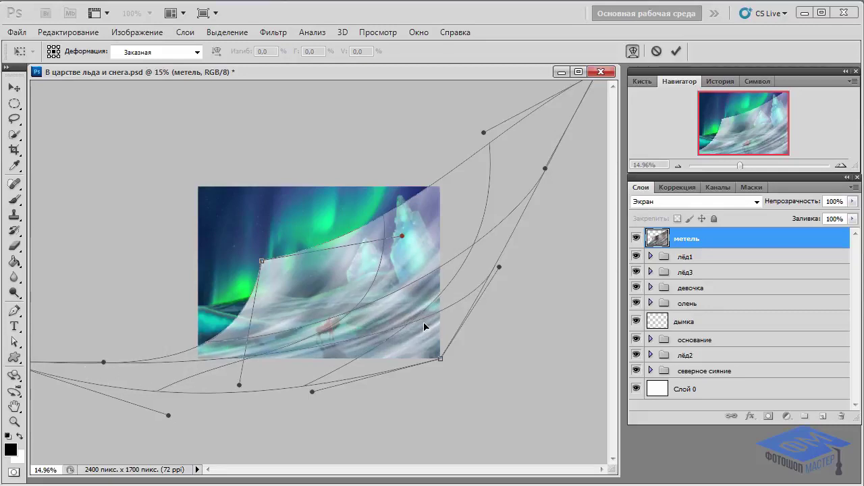
{"action": "left_click_drag", "start_coordinate": [424, 326], "coordinate": [430, 327]}
{"action": "left_click_drag", "start_coordinate": [483, 194], "coordinate": [491, 196]}
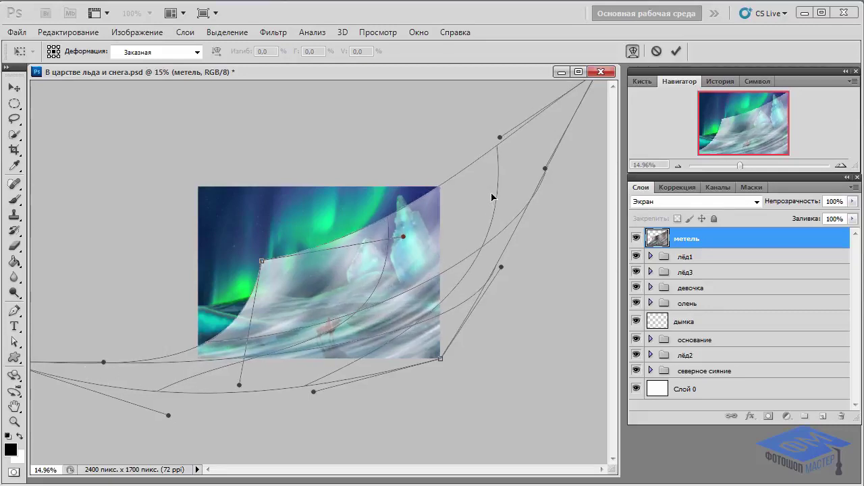
{"action": "mouse_move", "coordinate": [451, 260]}
{"action": "left_mouse_down"}
{"action": "mouse_move", "coordinate": [458, 253]}
{"action": "mouse_move", "coordinate": [456, 297]}
{"action": "mouse_move", "coordinate": [466, 286]}
{"action": "left_mouse_up"}
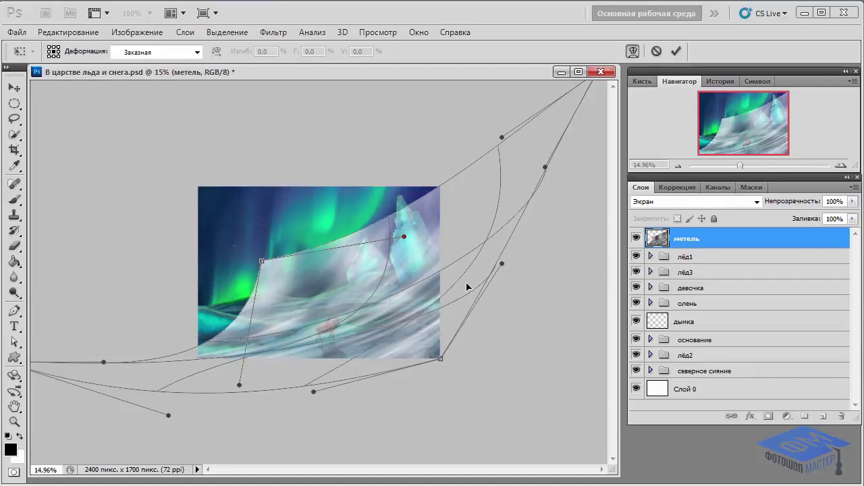
{"action": "key", "text": "b"}
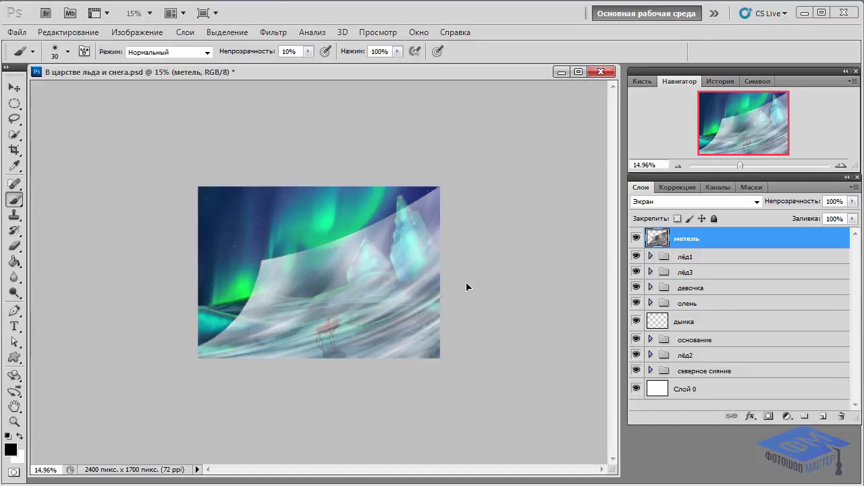
- Add a mask to метель and, with a 600 px brush, hide the blizzard over the sky and peak top
{"action": "left_click", "coordinate": [768, 417]}
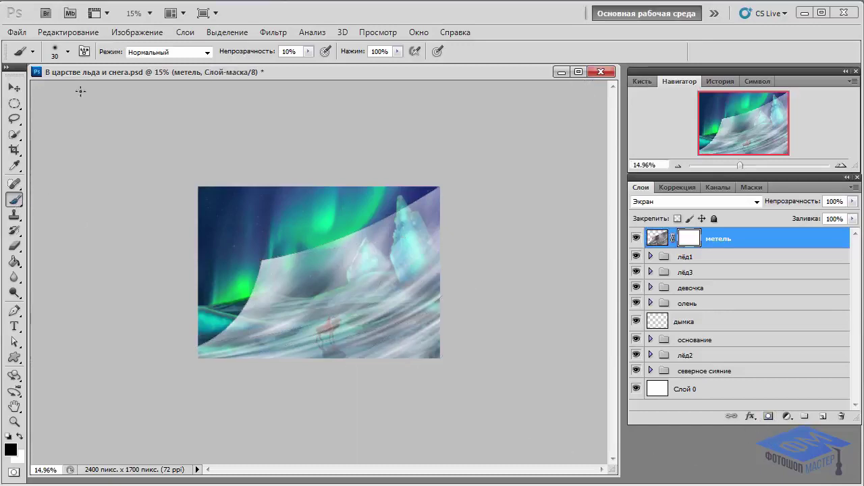
{"action": "left_click", "coordinate": [67, 52]}
{"action": "left_click", "coordinate": [251, 57]}
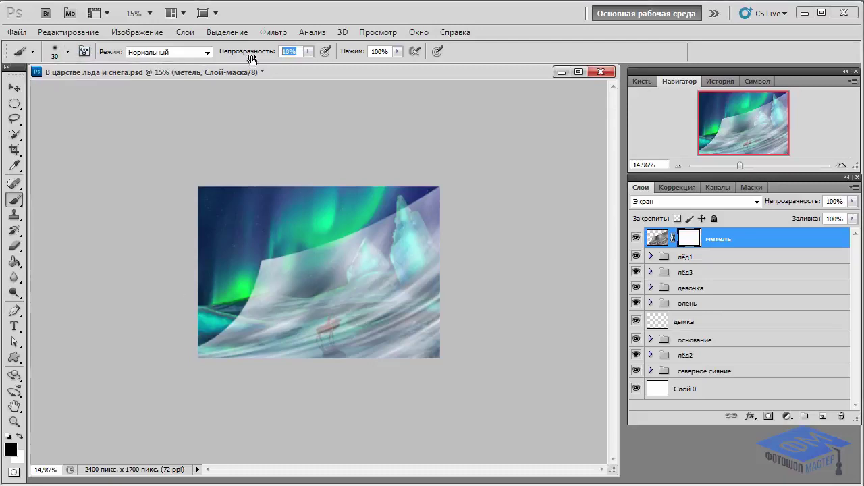
{"action": "type", "text": "10"}
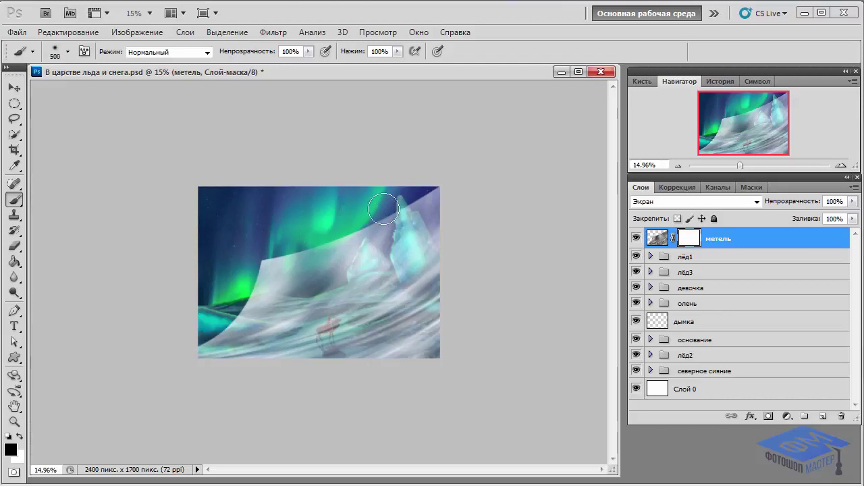
{"action": "key", "text": "bracketright"}
{"action": "key", "text": "bracketright"}
{"action": "key", "text": "bracketright"}
{"action": "left_click_drag", "start_coordinate": [355, 212], "coordinate": [232, 266]}
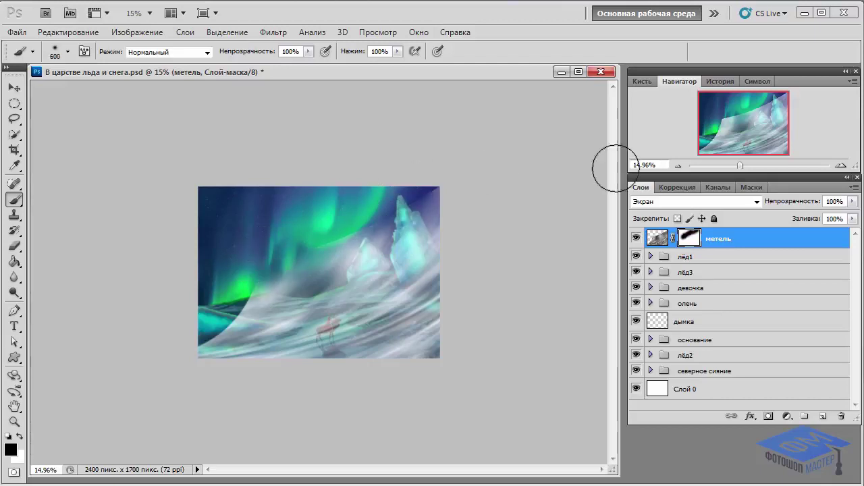
{"action": "left_click_drag", "start_coordinate": [740, 164], "coordinate": [742, 165]}
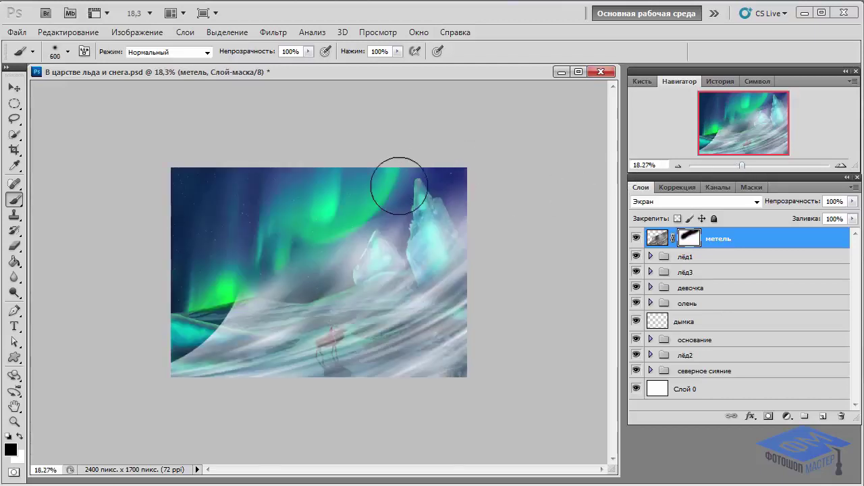
{"action": "mouse_move", "coordinate": [197, 309]}
{"action": "left_mouse_down"}
{"action": "mouse_move", "coordinate": [203, 293]}
{"action": "mouse_move", "coordinate": [193, 309]}
{"action": "mouse_move", "coordinate": [289, 255]}
{"action": "mouse_move", "coordinate": [443, 137]}
{"action": "mouse_move", "coordinate": [406, 223]}
{"action": "mouse_move", "coordinate": [383, 250]}
{"action": "mouse_move", "coordinate": [290, 270]}
{"action": "mouse_move", "coordinate": [432, 223]}
{"action": "mouse_move", "coordinate": [318, 264]}
{"action": "mouse_move", "coordinate": [405, 243]}
{"action": "mouse_move", "coordinate": [439, 205]}
{"action": "mouse_move", "coordinate": [422, 186]}
{"action": "left_mouse_up"}
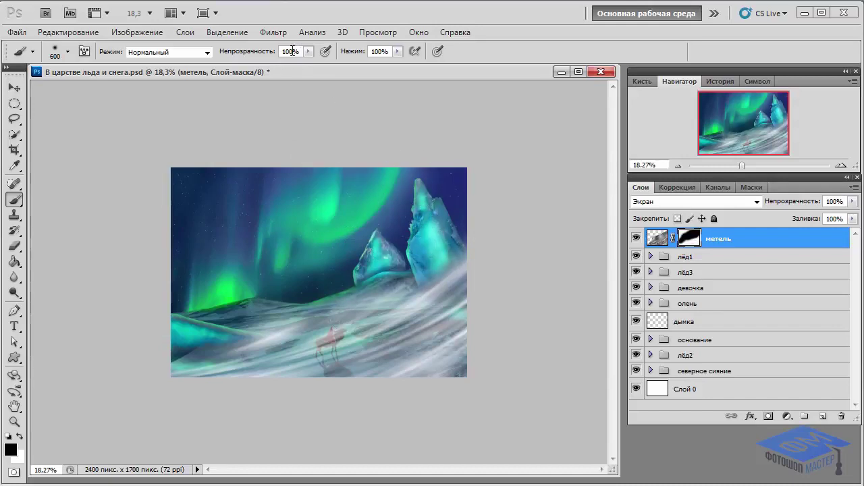
- At 20% brush opacity, clear blizzard from the ice peaks, hills and lower-left teal ice
{"action": "left_click", "coordinate": [294, 52]}
{"action": "type", "text": "10"}
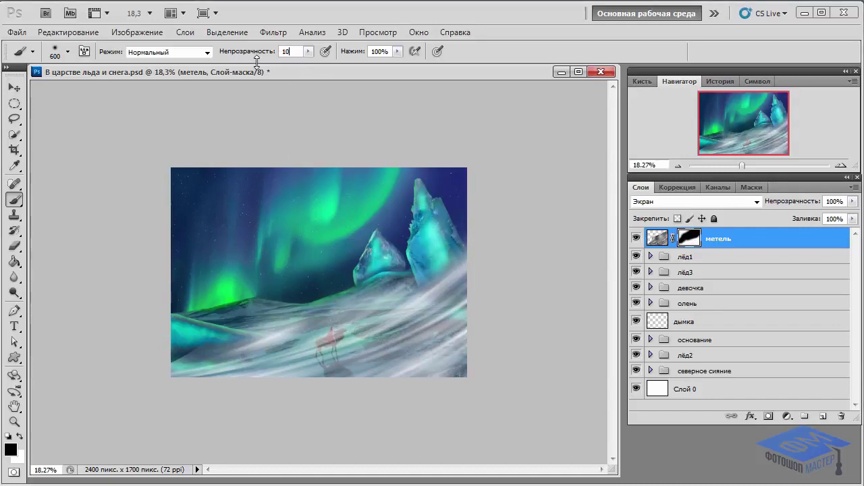
{"action": "left_click_drag", "start_coordinate": [742, 165], "coordinate": [746, 165]}
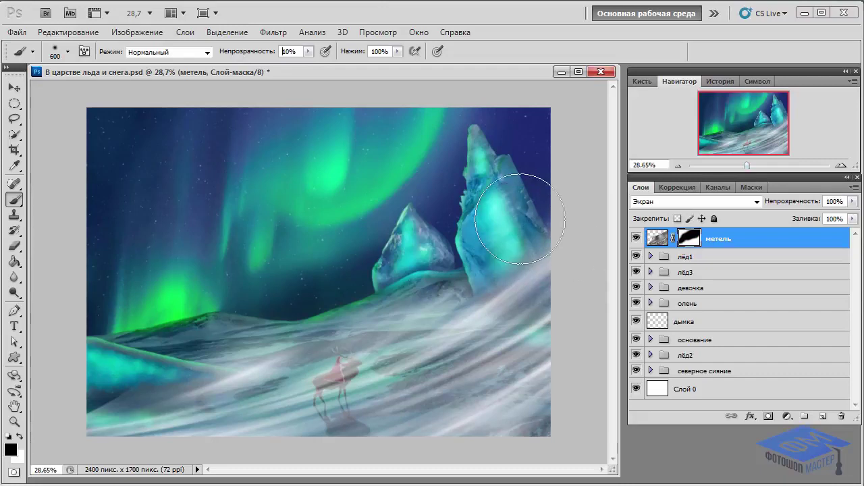
{"action": "mouse_move", "coordinate": [520, 218]}
{"action": "left_mouse_down"}
{"action": "mouse_move", "coordinate": [527, 263]}
{"action": "mouse_move", "coordinate": [472, 283]}
{"action": "left_mouse_up"}
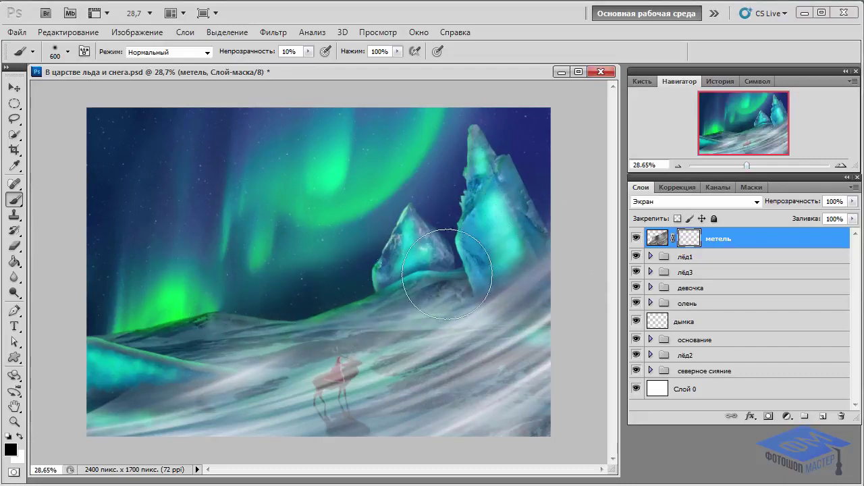
{"action": "left_click_drag", "start_coordinate": [447, 273], "coordinate": [454, 231]}
{"action": "left_click", "coordinate": [245, 52]}
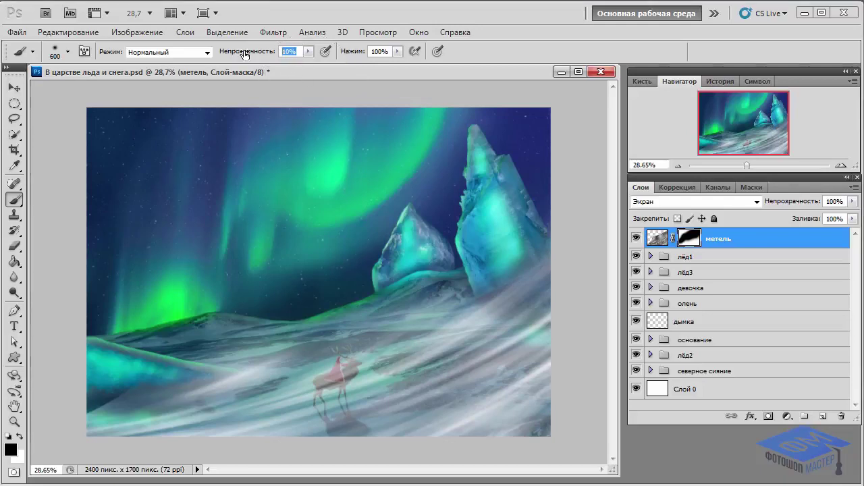
{"action": "type", "text": "20"}
{"action": "key", "text": "Return"}
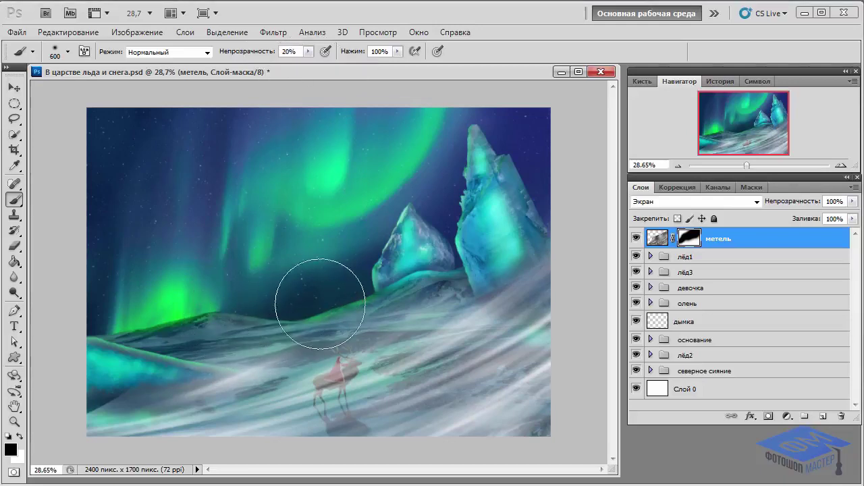
{"action": "left_click_drag", "start_coordinate": [277, 335], "coordinate": [90, 374]}
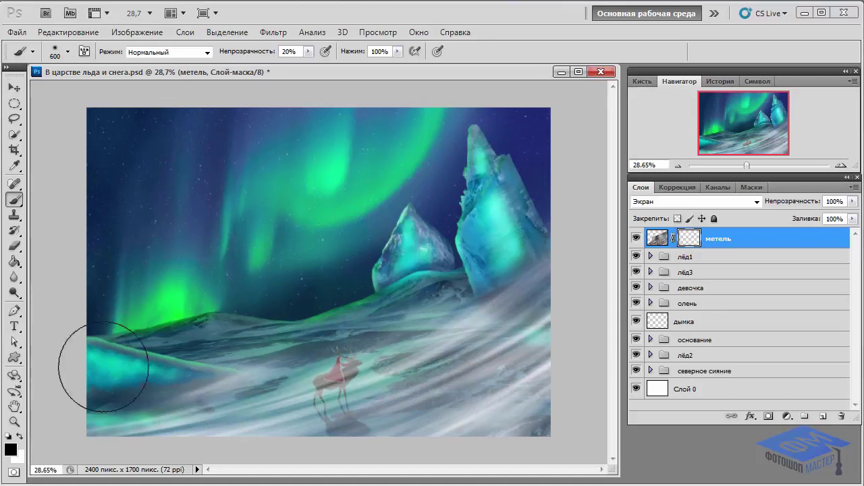
{"action": "left_click_drag", "start_coordinate": [89, 374], "coordinate": [115, 367]}
- At 50% opacity with a 400 px brush, clear blizzard around the ice base and near the deer
{"action": "double_click", "coordinate": [296, 51]}
{"action": "type", "text": "50"}
{"action": "key", "text": "Return"}
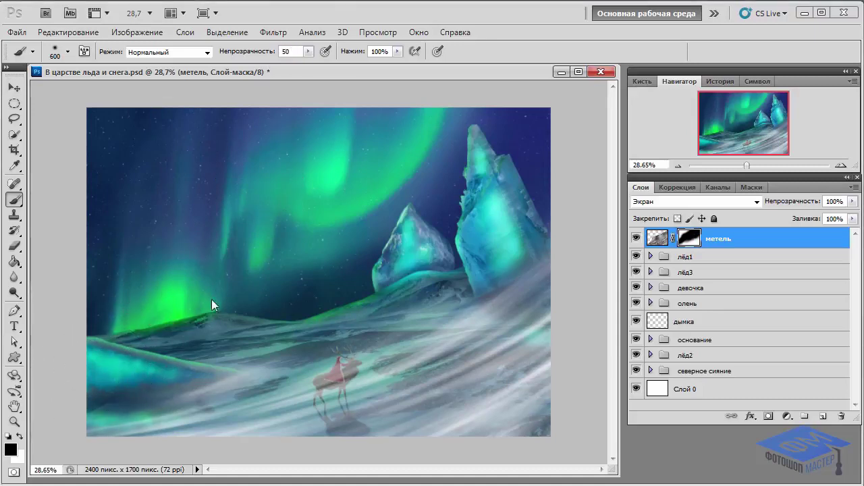
{"action": "key", "text": "bracketleft"}
{"action": "key", "text": "bracketleft"}
{"action": "key", "text": "bracketleft"}
{"action": "key", "text": "bracketright"}
{"action": "key", "text": "bracketright"}
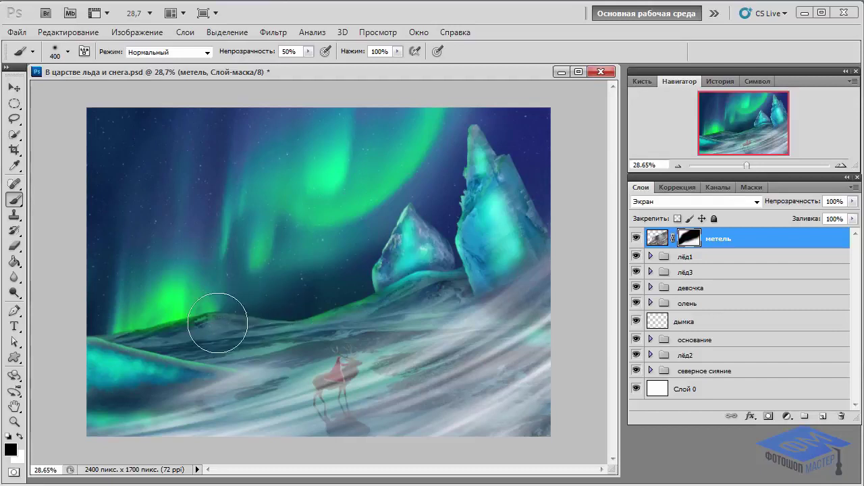
{"action": "left_click_drag", "start_coordinate": [513, 222], "coordinate": [403, 299]}
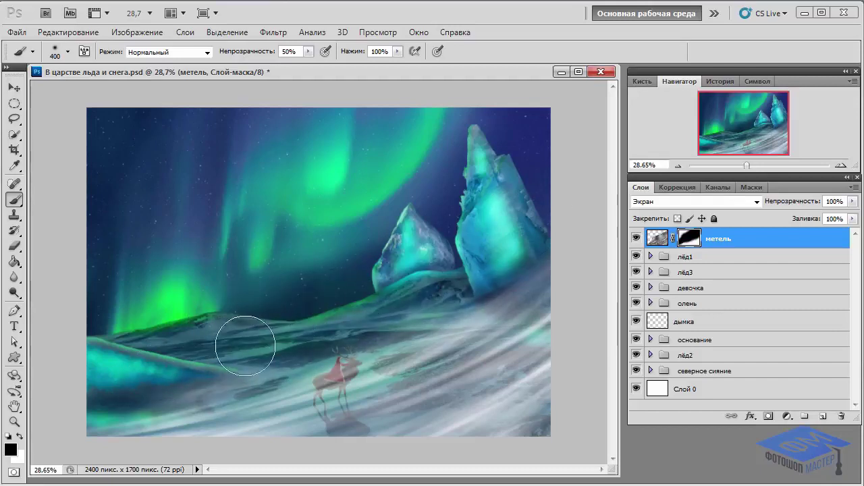
{"action": "left_click_drag", "start_coordinate": [520, 283], "coordinate": [377, 274]}
{"action": "left_click_drag", "start_coordinate": [432, 338], "coordinate": [318, 313]}
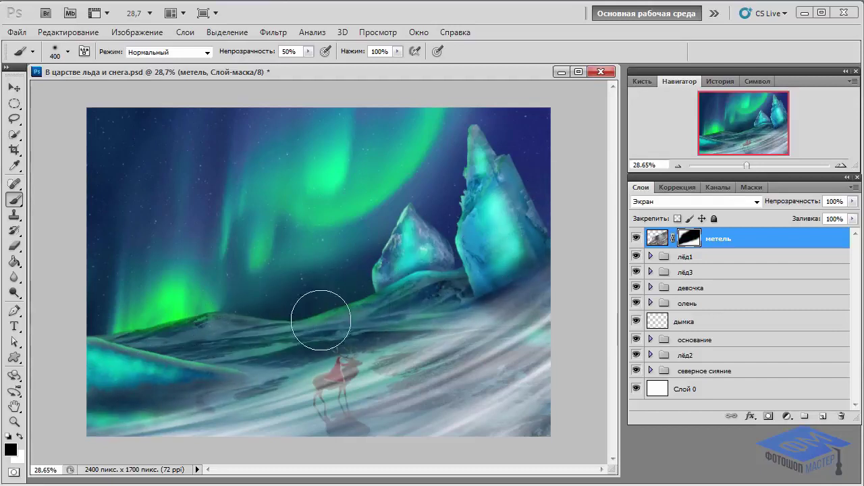
- At 10% opacity with a 70 px brush, softly fade blizzard across the lower snowfield and over the deer
{"action": "left_click", "coordinate": [257, 55]}
{"action": "type", "text": "10"}
{"action": "key", "text": "Return"}
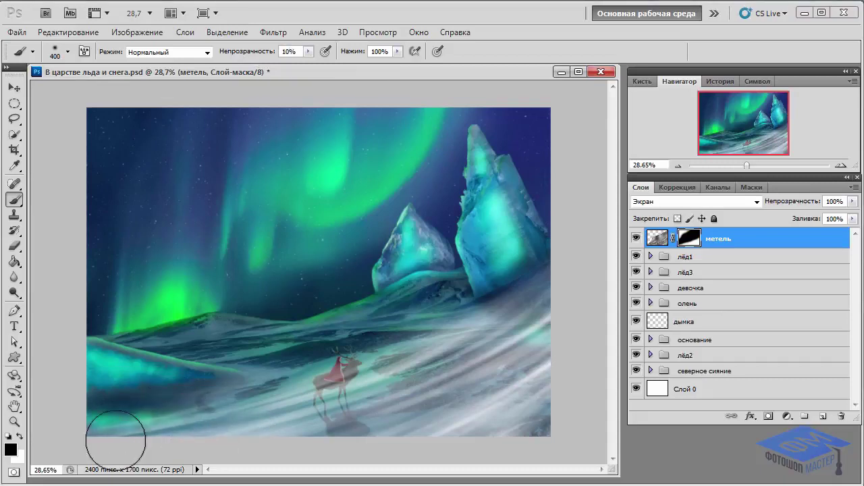
{"action": "left_click_drag", "start_coordinate": [380, 324], "coordinate": [385, 356]}
{"action": "key", "text": "bracketleft"}
{"action": "key", "text": "bracketleft"}
{"action": "key", "text": "bracketleft"}
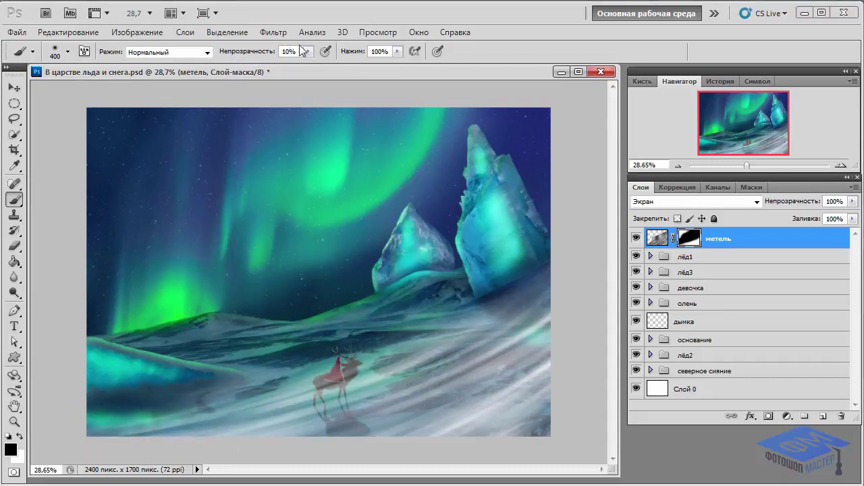
{"action": "key", "text": "bracketleft"}
{"action": "key", "text": "bracketleft"}
{"action": "key", "text": "bracketleft"}
{"action": "key", "text": "bracketleft"}
{"action": "key", "text": "bracketleft"}
{"action": "left_click_drag", "start_coordinate": [525, 333], "coordinate": [479, 366]}
{"action": "left_click_drag", "start_coordinate": [331, 422], "coordinate": [391, 390]}
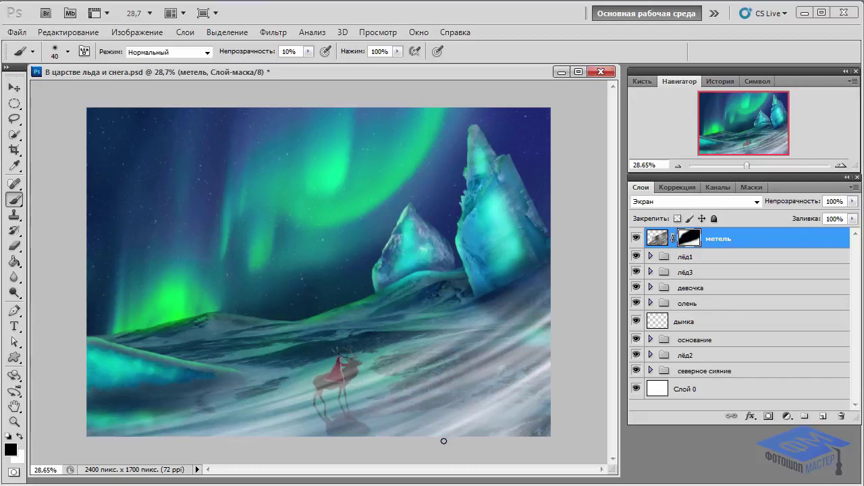
{"action": "left_click_drag", "start_coordinate": [443, 441], "coordinate": [528, 391]}
{"action": "left_click_drag", "start_coordinate": [449, 436], "coordinate": [555, 378]}
{"action": "left_click_drag", "start_coordinate": [495, 441], "coordinate": [469, 436]}
{"action": "left_click_drag", "start_coordinate": [411, 428], "coordinate": [527, 377]}
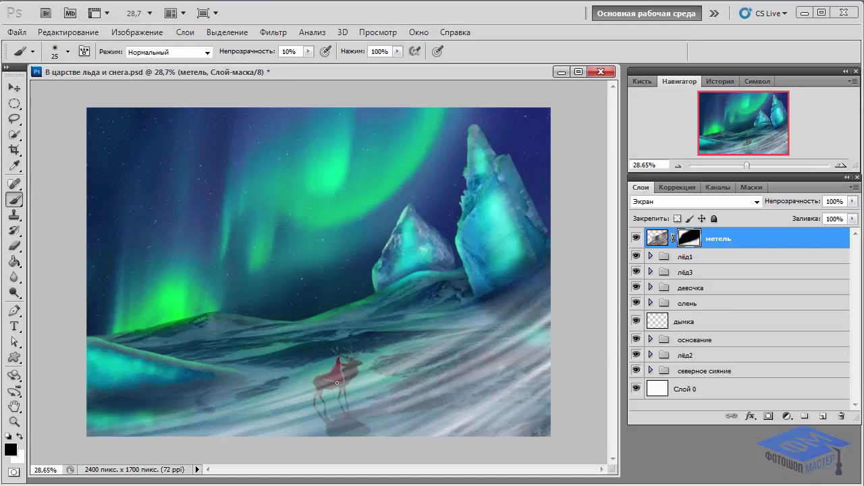
{"action": "left_click_drag", "start_coordinate": [337, 383], "coordinate": [380, 376]}
- Add a Levels layer clipped to метель with black input 76 and the white input lowered
{"action": "left_click", "coordinate": [786, 416]}
{"action": "left_click", "coordinate": [784, 204]}
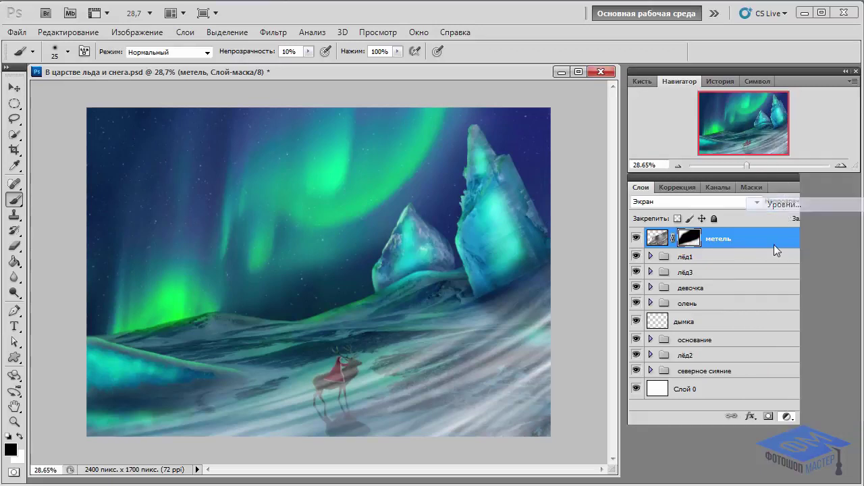
{"action": "left_click", "coordinate": [674, 415]}
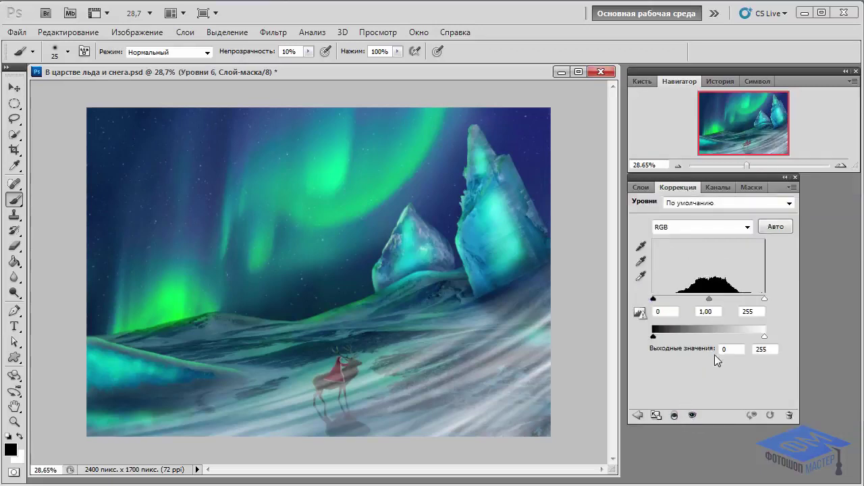
{"action": "left_click_drag", "start_coordinate": [653, 299], "coordinate": [687, 307]}
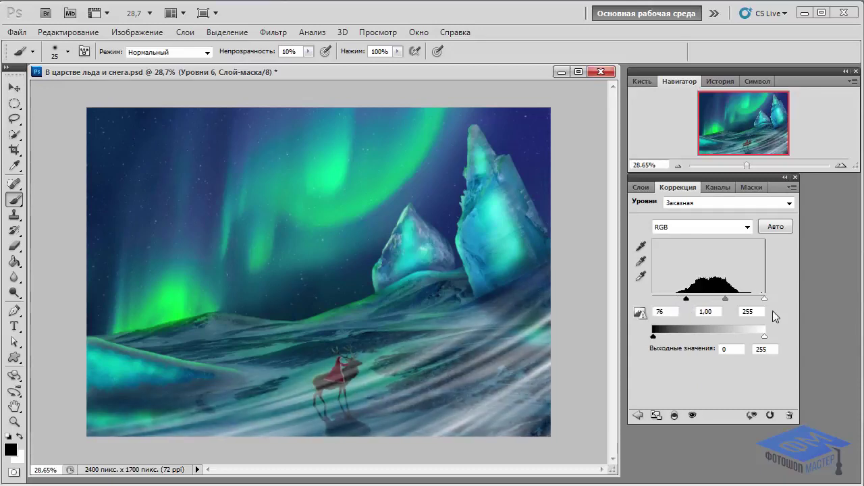
{"action": "left_click_drag", "start_coordinate": [764, 305], "coordinate": [747, 300]}
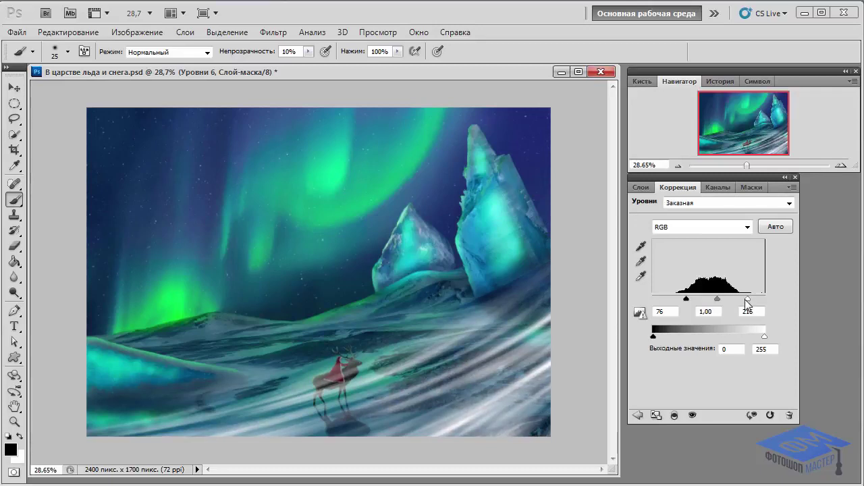
{"action": "left_click", "coordinate": [642, 188]}
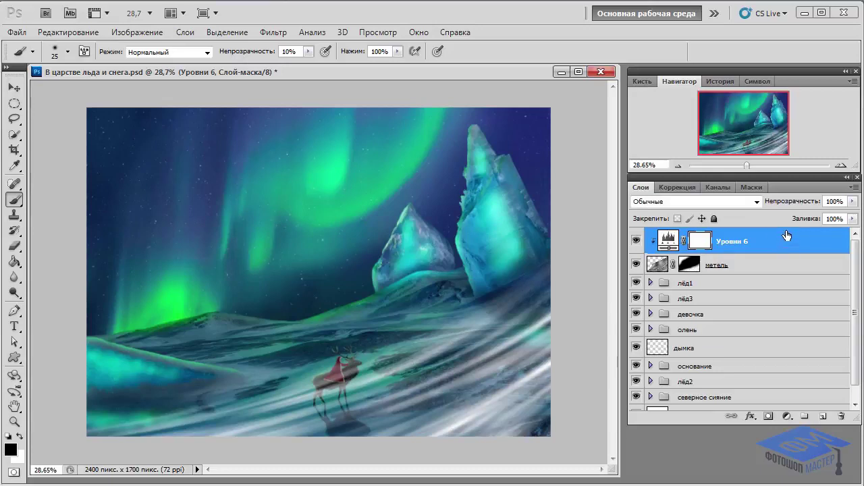
- Drop метель to 20% opacity and toggle its visibility to compare the result
{"action": "left_click", "coordinate": [810, 264]}
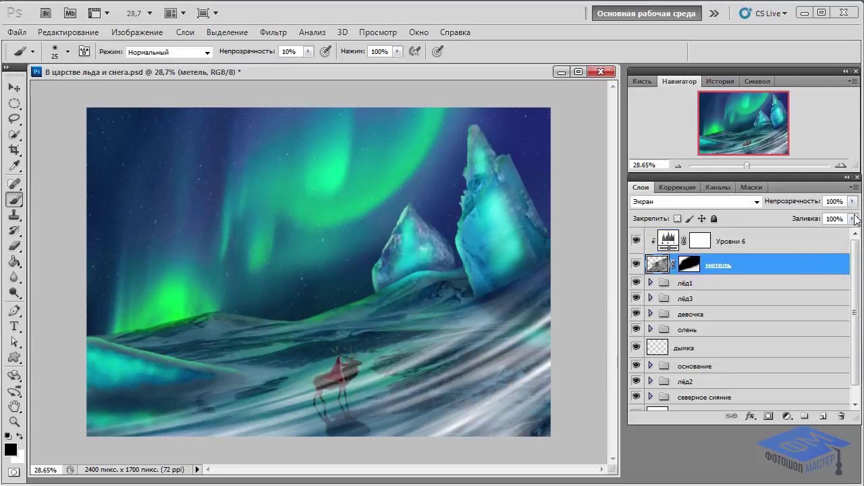
{"action": "left_click", "coordinate": [853, 201]}
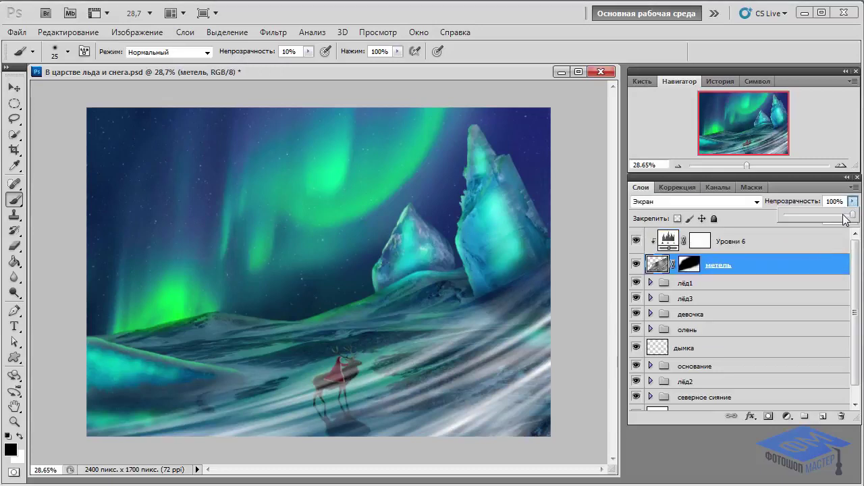
{"action": "left_click_drag", "start_coordinate": [843, 215], "coordinate": [816, 217]}
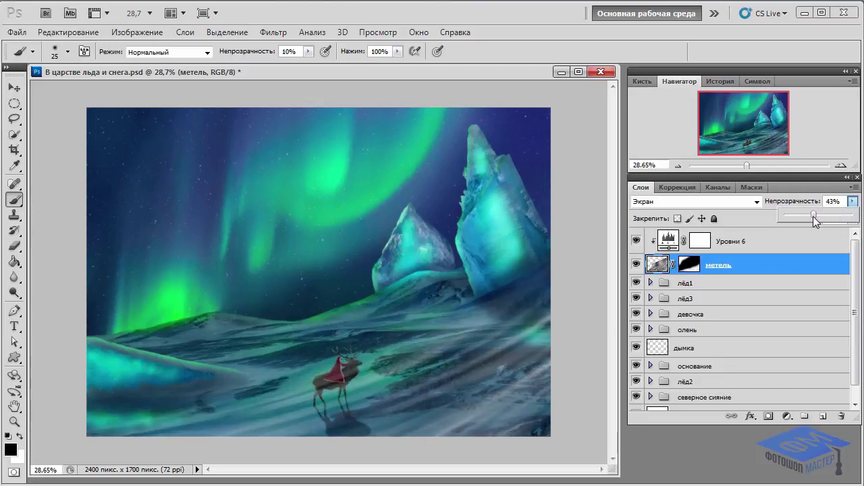
{"action": "left_click_drag", "start_coordinate": [798, 216], "coordinate": [798, 219]}
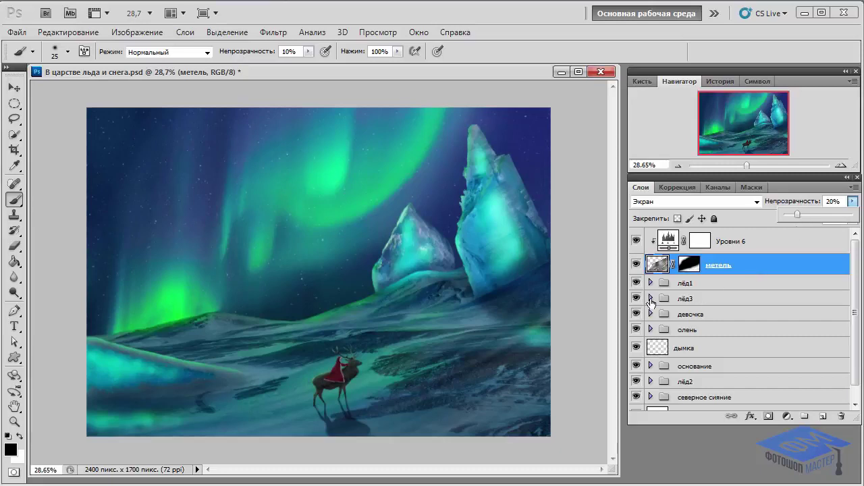
{"action": "left_click", "coordinate": [636, 264]}
{"action": "left_click", "coordinate": [636, 264]}
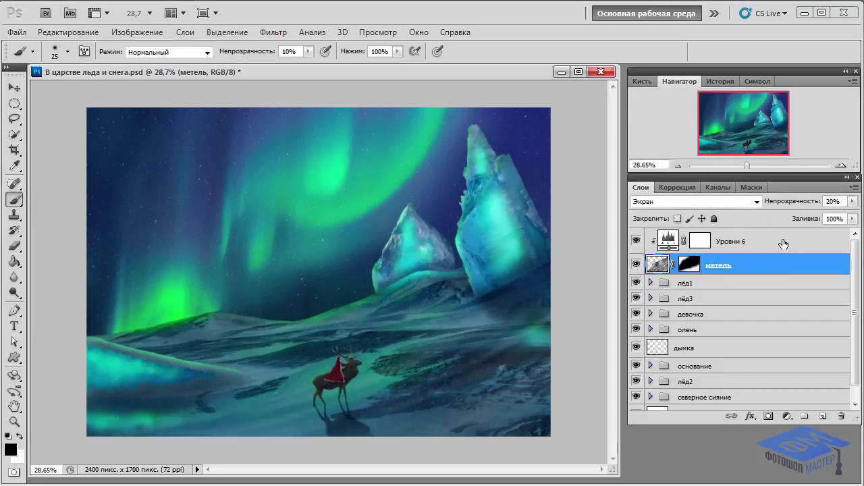
{"action": "left_click", "coordinate": [783, 243]}
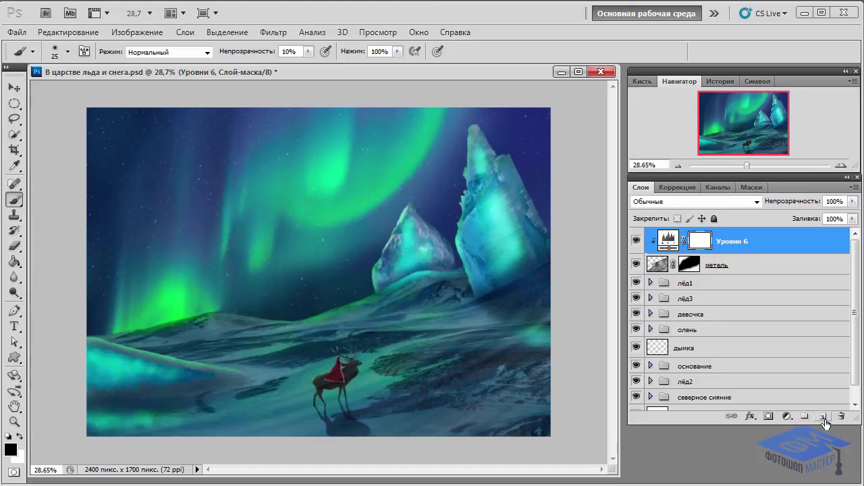
- Add a new top layer named снег
{"action": "left_click", "coordinate": [823, 416]}
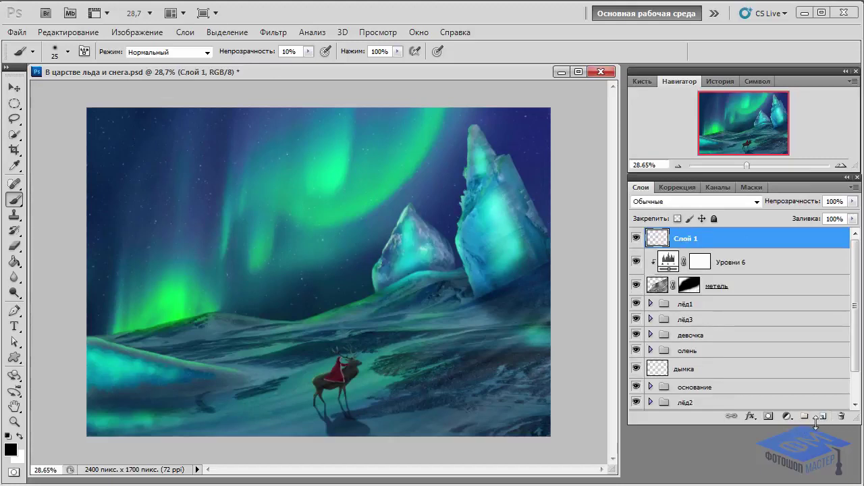
{"action": "double_click", "coordinate": [691, 239]}
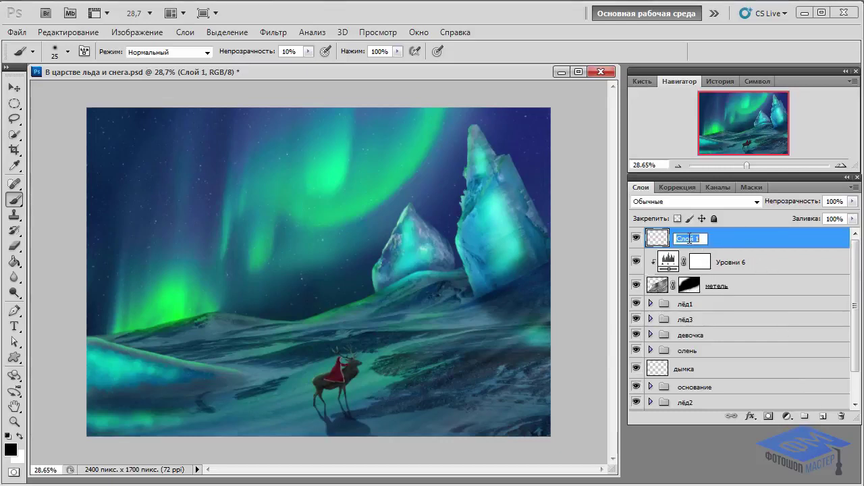
{"action": "type", "text": "снег"}
{"action": "left_click", "coordinate": [751, 240]}
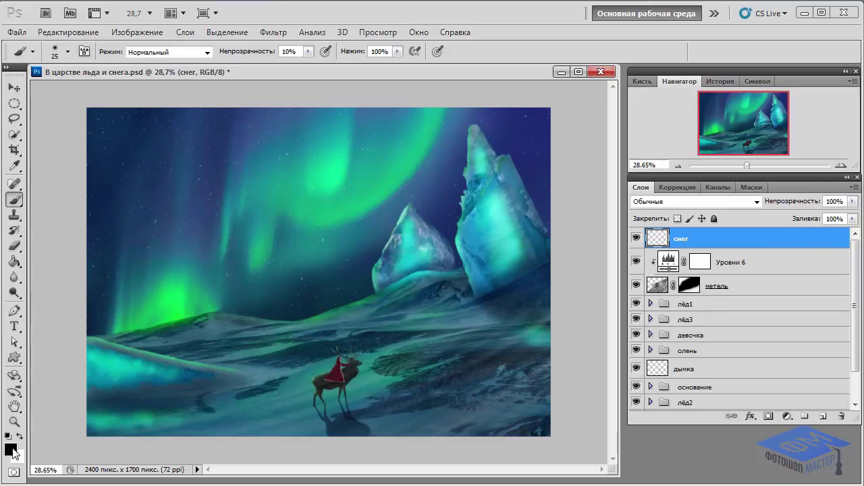
- Make white the painting colour and choose the 4 px soft brush preset
{"action": "left_click", "coordinate": [20, 435]}
{"action": "type", "text": "100"}
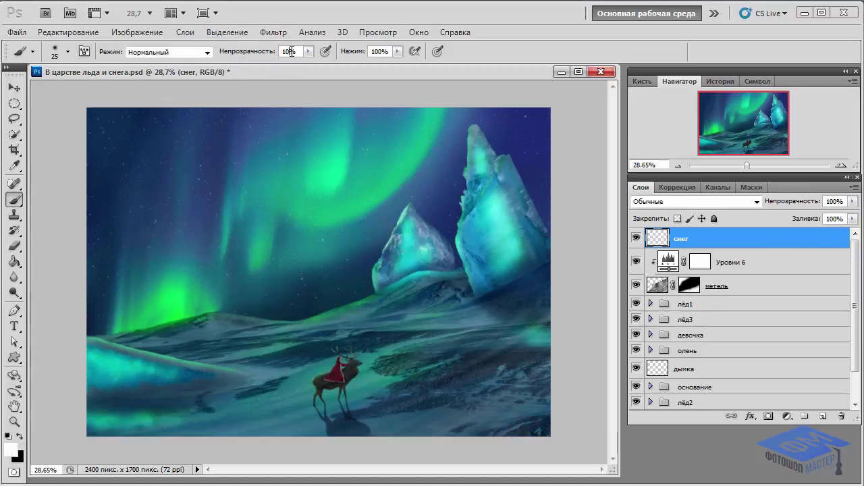
{"action": "left_click", "coordinate": [67, 51]}
{"action": "left_click_drag", "start_coordinate": [154, 216], "coordinate": [154, 282]}
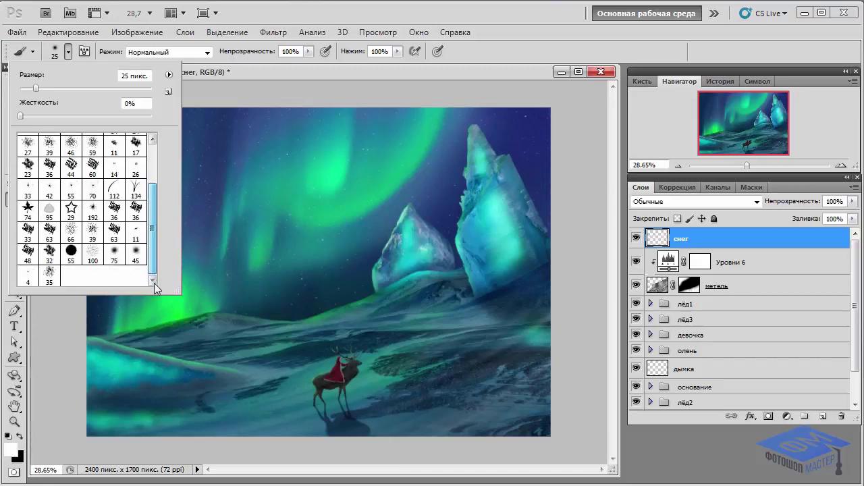
{"action": "left_click", "coordinate": [22, 276]}
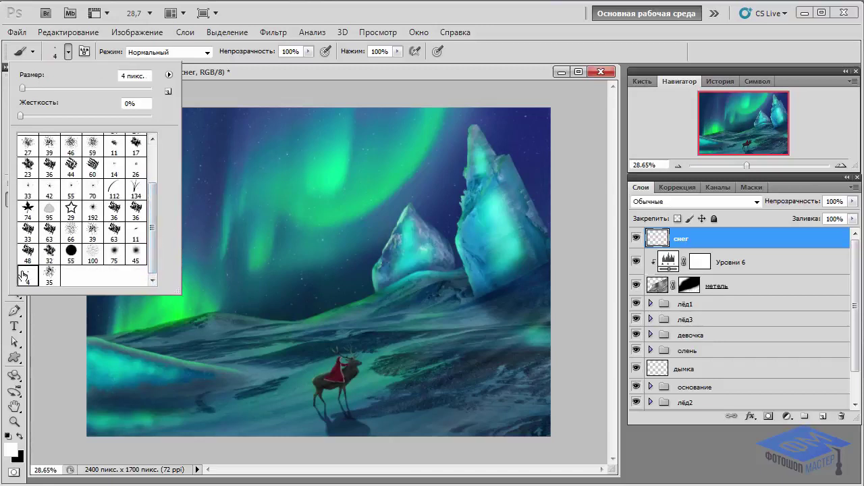
{"action": "left_click", "coordinate": [651, 79]}
{"action": "left_click_drag", "start_coordinate": [737, 78], "coordinate": [463, 80]}
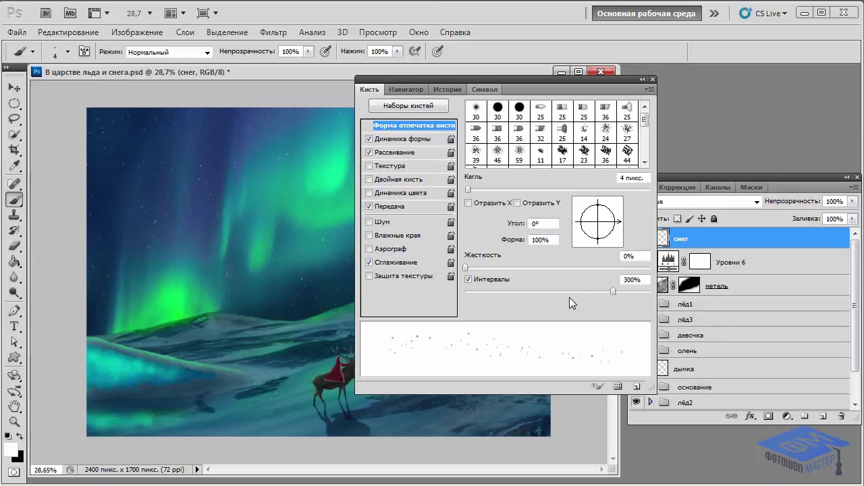
- Give the snow brush shape dynamics, 1000% scattering and 50% opacity jitter, then redock the panel
{"action": "left_click", "coordinate": [405, 138]}
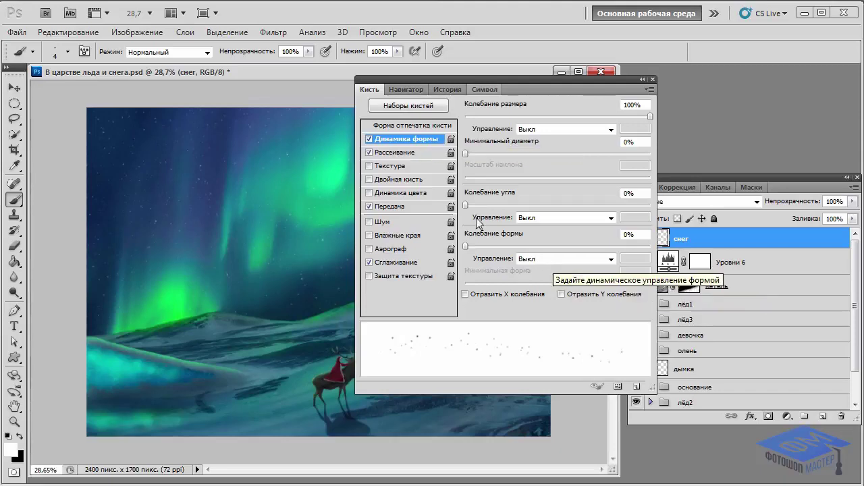
{"action": "left_click", "coordinate": [419, 151]}
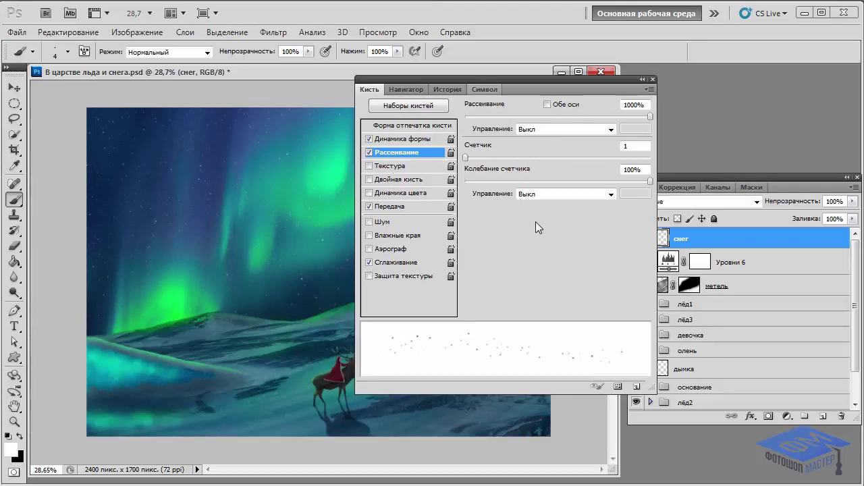
{"action": "left_click", "coordinate": [413, 207]}
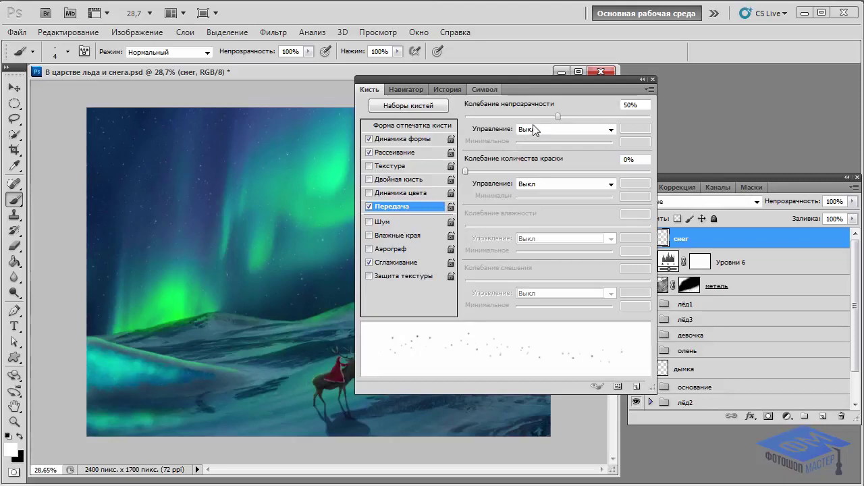
{"action": "left_click", "coordinate": [406, 89]}
{"action": "mouse_move", "coordinate": [441, 79]}
{"action": "left_mouse_down"}
{"action": "mouse_move", "coordinate": [699, 84]}
{"action": "mouse_move", "coordinate": [711, 70]}
{"action": "left_mouse_up"}
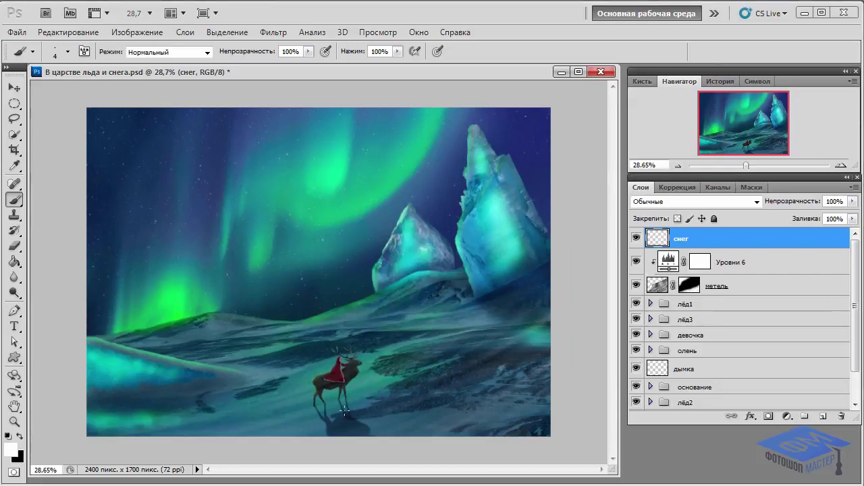
{"action": "mouse_move", "coordinate": [561, 331]}
{"action": "left_mouse_down"}
{"action": "mouse_move", "coordinate": [497, 367]}
{"action": "mouse_move", "coordinate": [449, 413]}
{"action": "mouse_move", "coordinate": [370, 444]}
{"action": "left_mouse_up"}
{"action": "left_click_drag", "start_coordinate": [520, 305], "coordinate": [269, 416]}
{"action": "left_click_drag", "start_coordinate": [247, 428], "coordinate": [354, 394]}
{"action": "left_click_drag", "start_coordinate": [270, 417], "coordinate": [330, 373]}
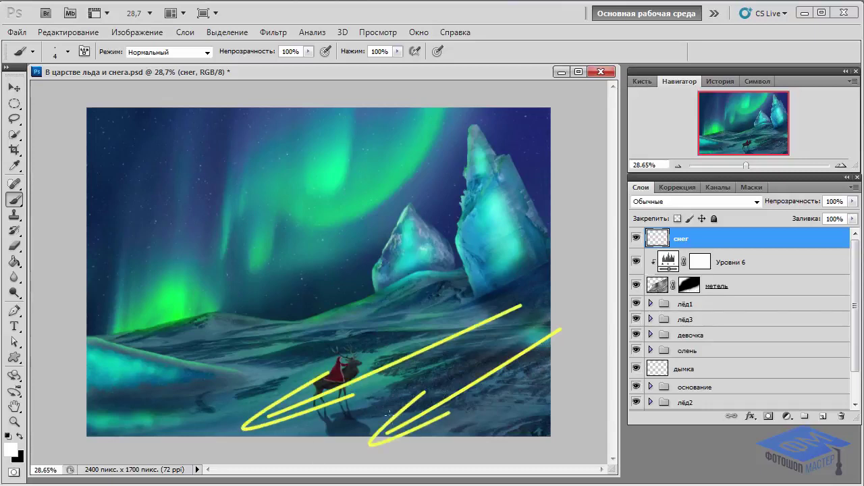
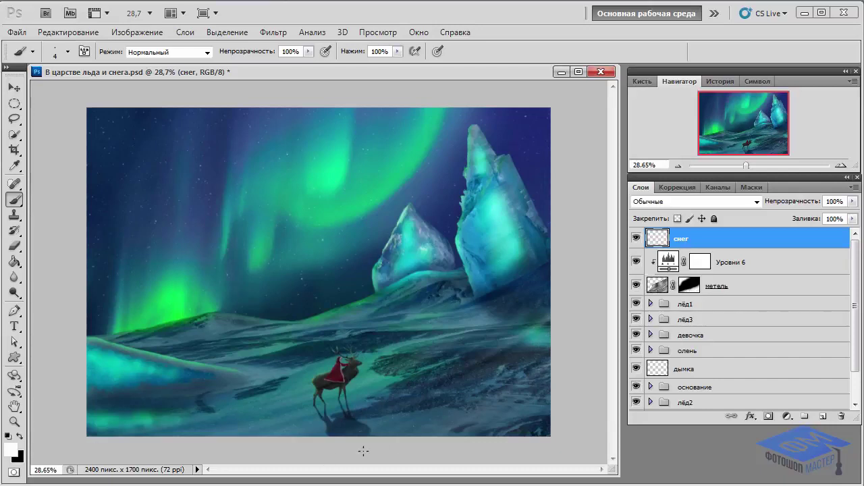
- Zoom in on the deer and duplicate the снег layer as 'снег копия'
{"action": "left_click_drag", "start_coordinate": [746, 166], "coordinate": [753, 165]}
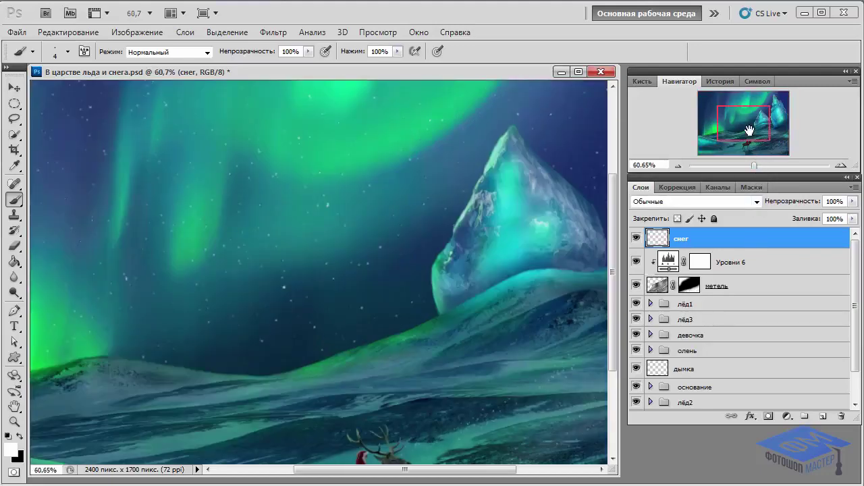
{"action": "mouse_move", "coordinate": [748, 129]}
{"action": "left_mouse_down"}
{"action": "mouse_move", "coordinate": [755, 145]}
{"action": "mouse_move", "coordinate": [745, 147]}
{"action": "left_mouse_up"}
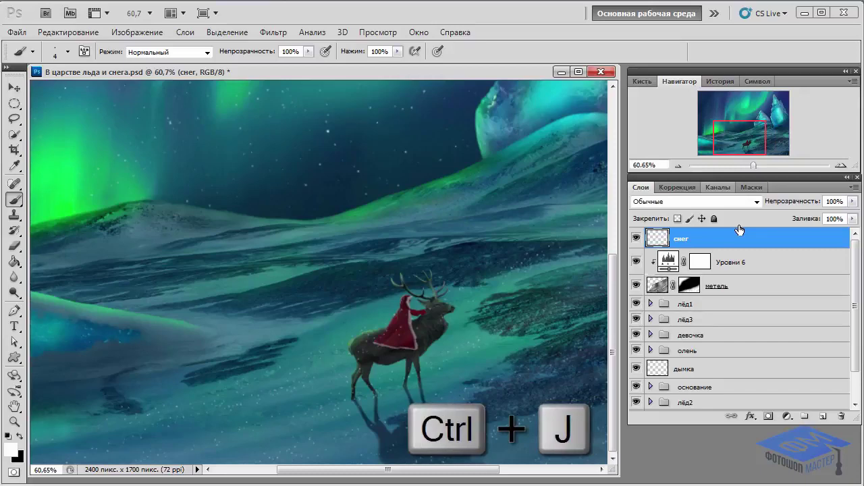
{"action": "key", "text": "ctrl+j"}
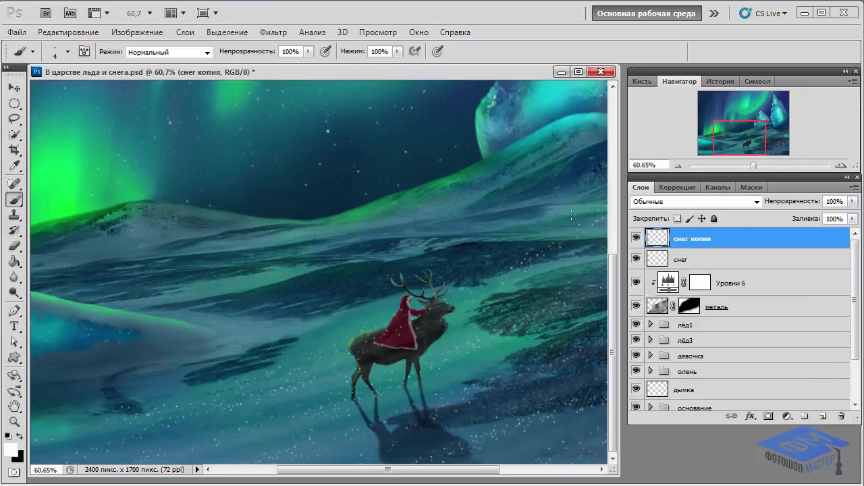
{"action": "left_click", "coordinate": [274, 32]}
{"action": "mouse_move", "coordinate": [324, 193]}
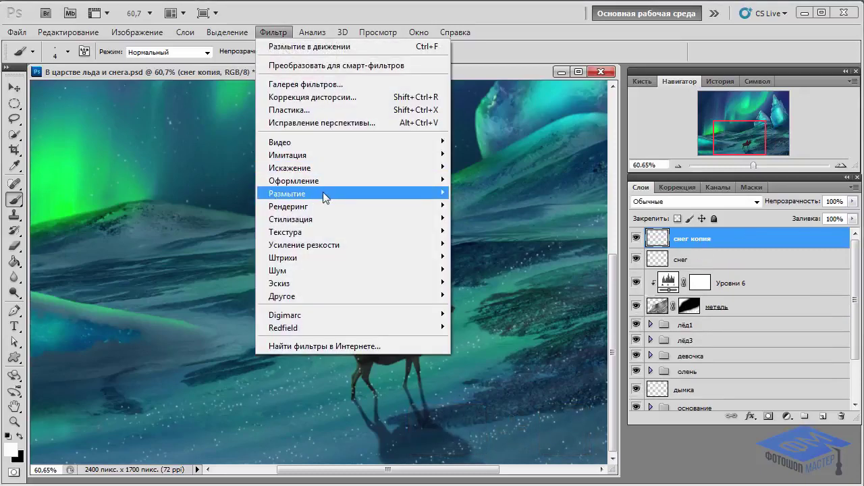
- Apply a Motion Blur at 15° angle and 35 px distance to снег копия
{"action": "left_click", "coordinate": [504, 244]}
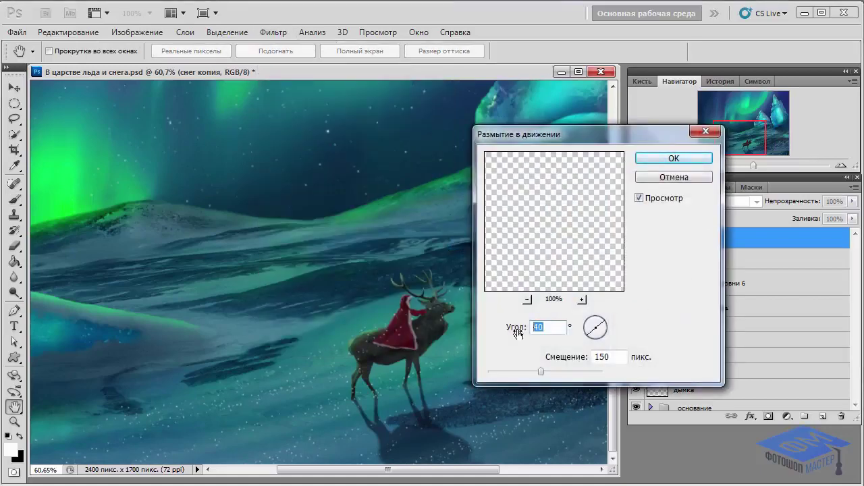
{"action": "type", "text": "18"}
{"action": "key", "text": "BackSpace"}
{"action": "type", "text": "5"}
{"action": "left_click_drag", "start_coordinate": [618, 358], "coordinate": [594, 357]}
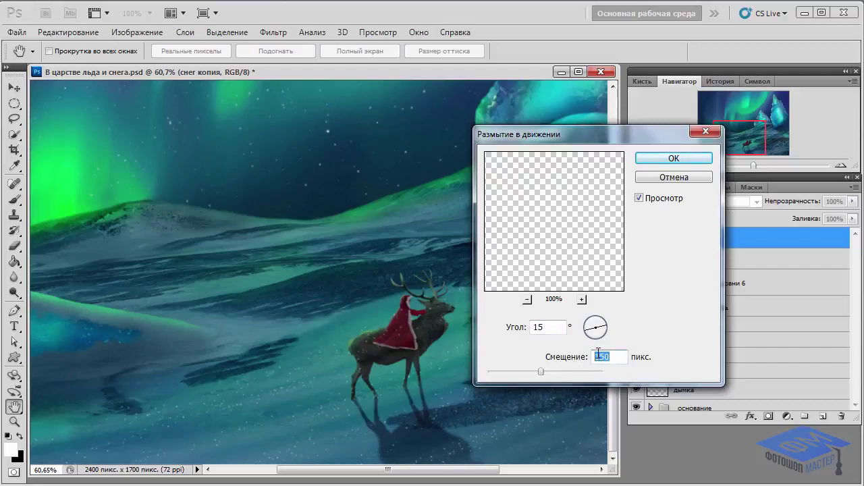
{"action": "type", "text": "35"}
{"action": "left_click", "coordinate": [659, 157]}
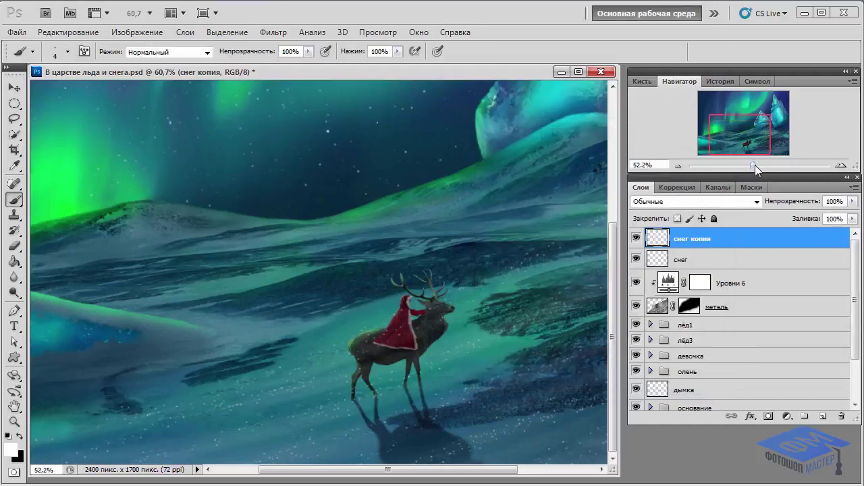
- Lower the original снег layer's opacity to 91%
{"action": "left_click_drag", "start_coordinate": [755, 164], "coordinate": [753, 148]}
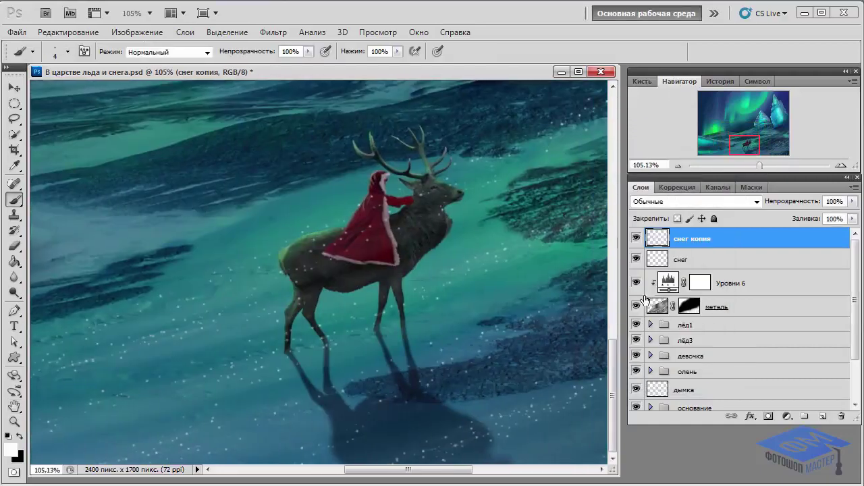
{"action": "left_click", "coordinate": [702, 261]}
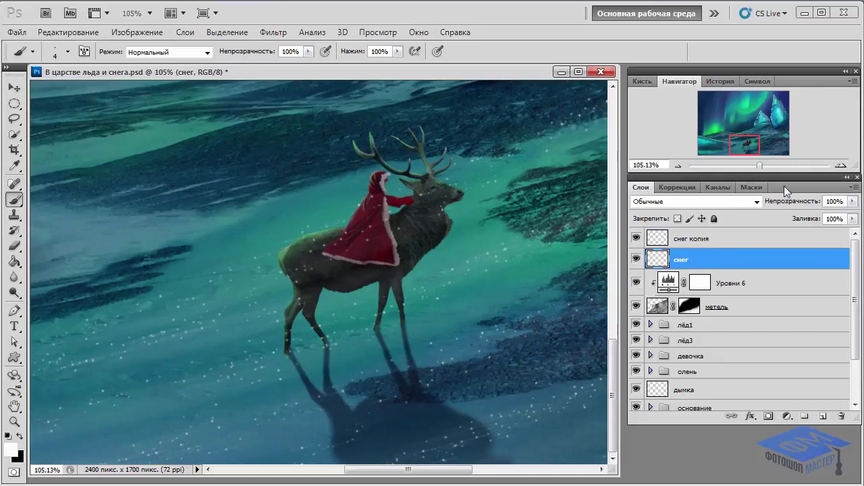
{"action": "left_click", "coordinate": [852, 201]}
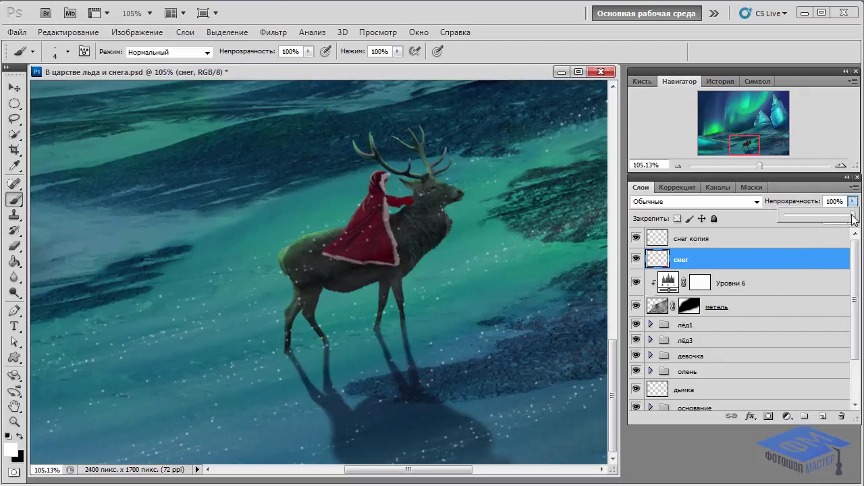
{"action": "left_click_drag", "start_coordinate": [847, 210], "coordinate": [834, 223]}
{"action": "left_click_drag", "start_coordinate": [759, 166], "coordinate": [747, 166]}
{"action": "left_click", "coordinate": [739, 240]}
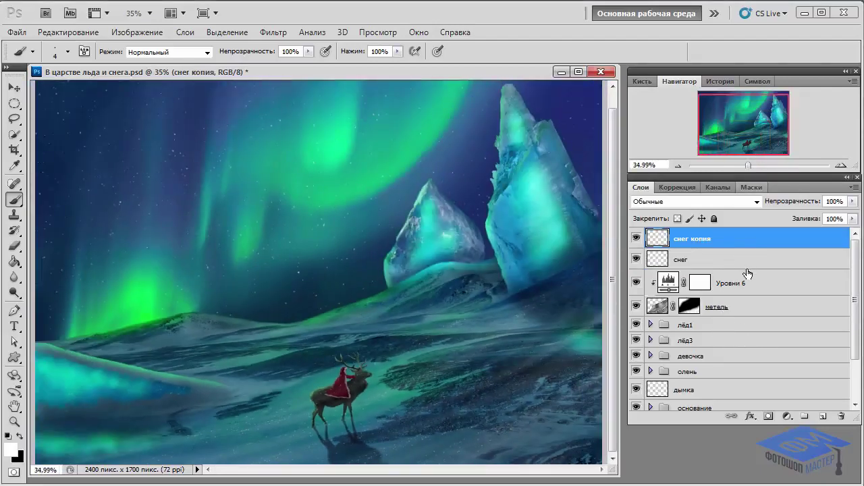
- Group снег копия, снег, Уровни 6 and метель into a folder named 'метель'
{"action": "left_click", "coordinate": [752, 307], "text": "shift"}
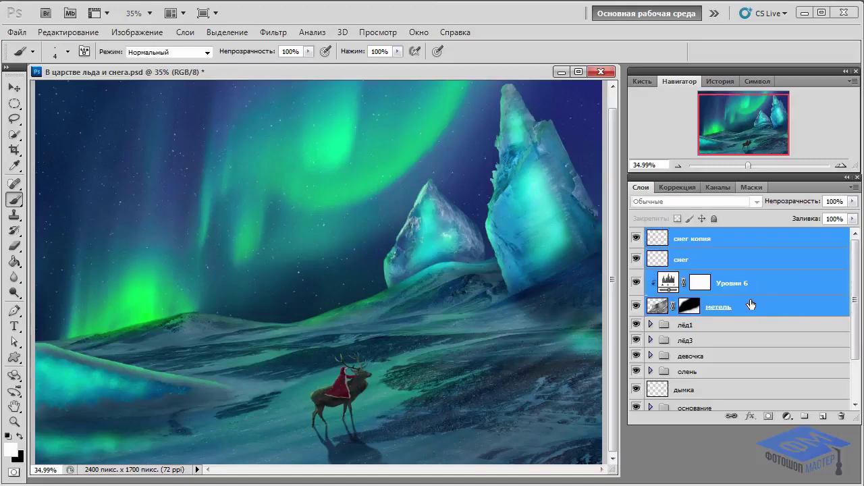
{"action": "key", "text": "ctrl+g"}
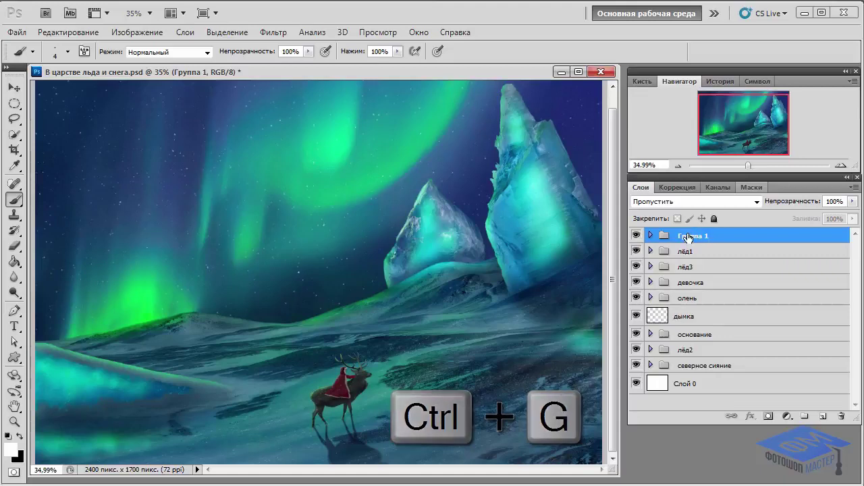
{"action": "double_click", "coordinate": [688, 236]}
{"action": "type", "text": "н"}
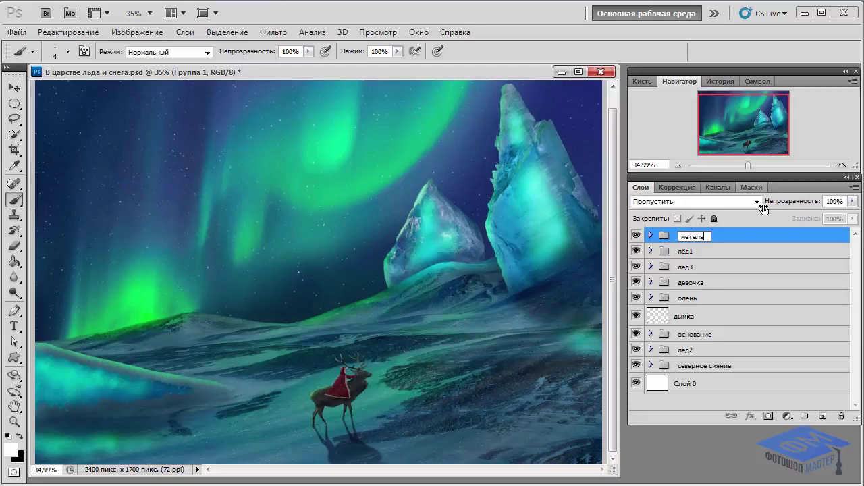
{"action": "left_click", "coordinate": [758, 237]}
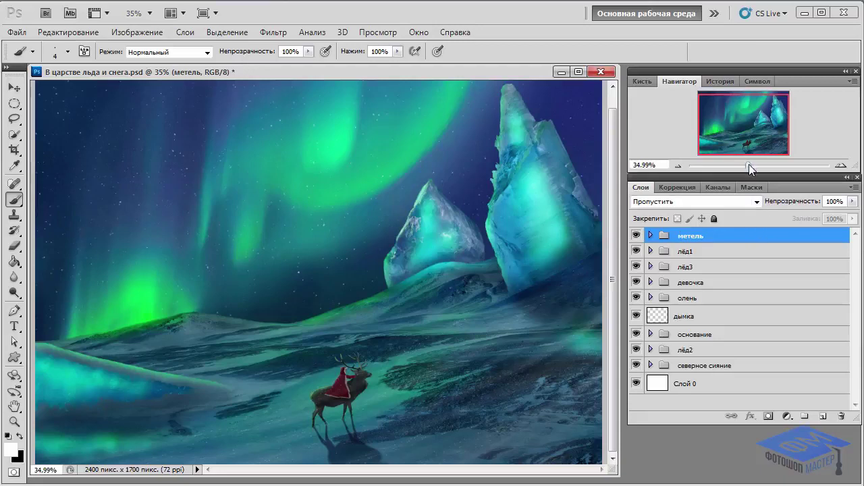
{"action": "left_click_drag", "start_coordinate": [748, 165], "coordinate": [746, 165]}
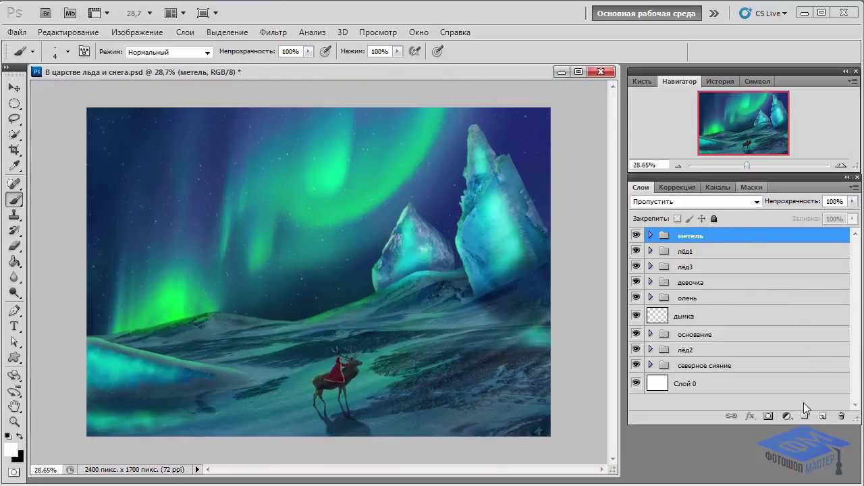
- Add a Levels adjustment layer with input levels 11, 1,06 and 230
{"action": "left_click", "coordinate": [786, 416]}
{"action": "left_click", "coordinate": [803, 203]}
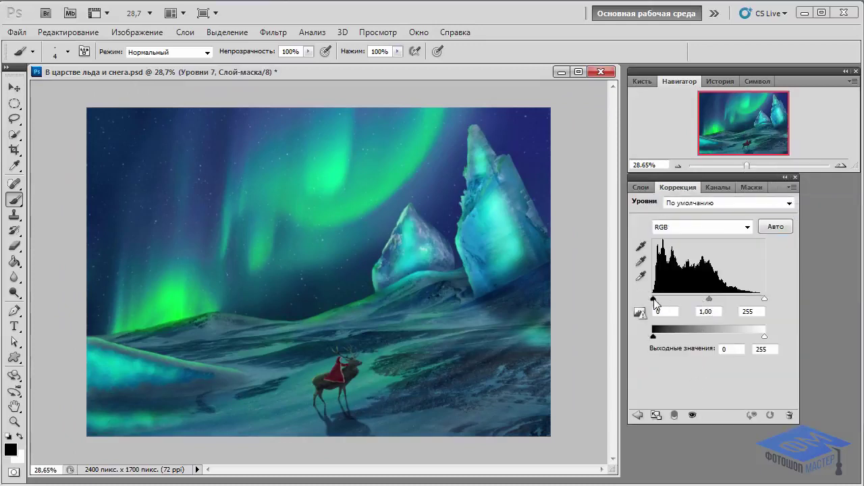
{"action": "left_click_drag", "start_coordinate": [654, 299], "coordinate": [646, 311]}
{"action": "type", "text": "11"}
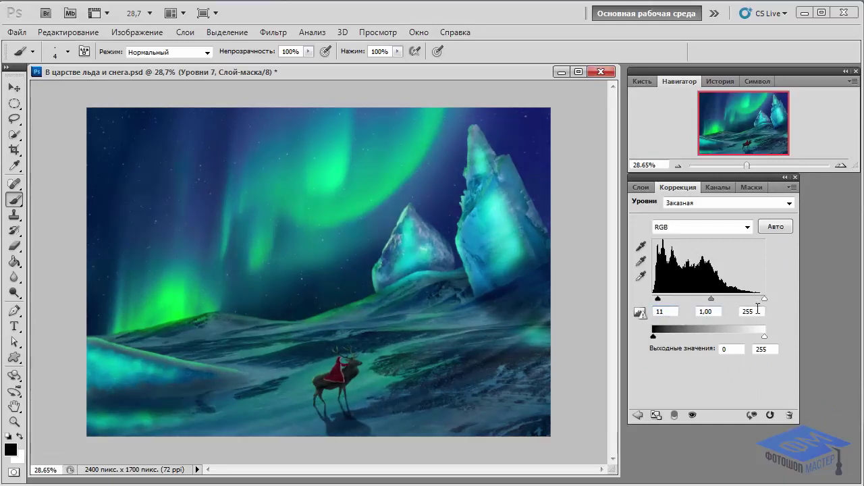
{"action": "left_click_drag", "start_coordinate": [711, 298], "coordinate": [709, 298]}
{"action": "left_click_drag", "start_coordinate": [765, 299], "coordinate": [753, 300]}
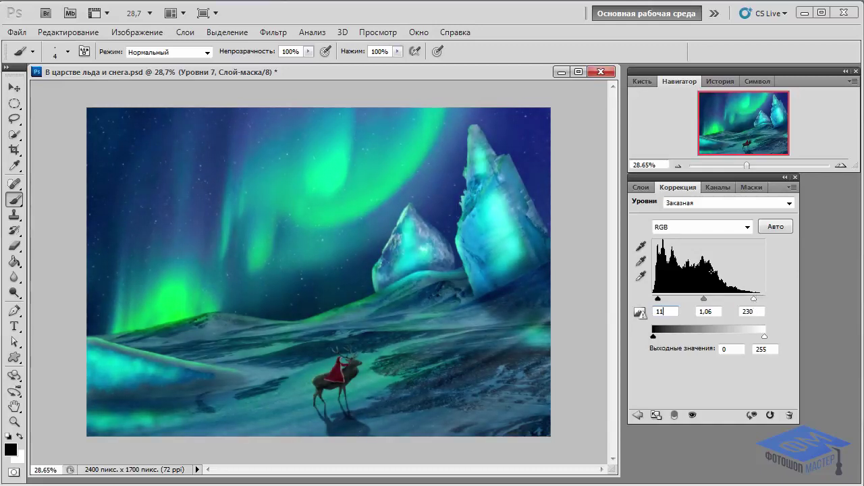
{"action": "left_click", "coordinate": [641, 187]}
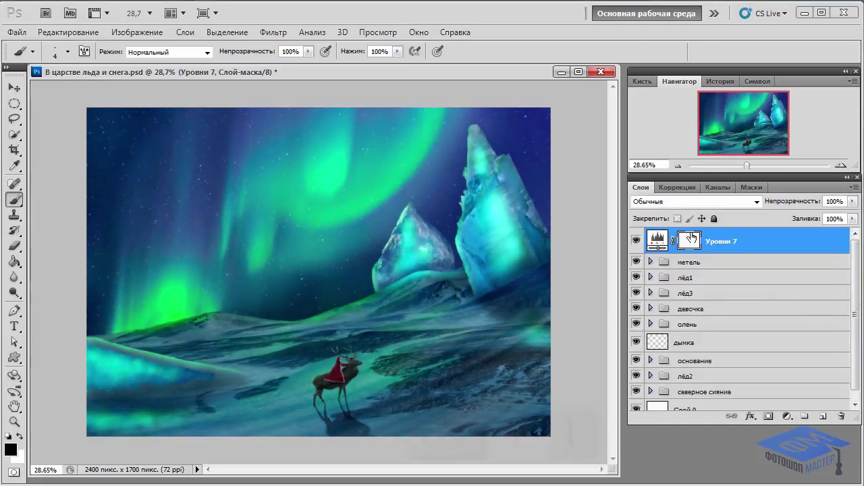
- Invert the Уровни 7 mask to black and set up a soft white 250 px brush
{"action": "key", "text": "ctrl+i"}
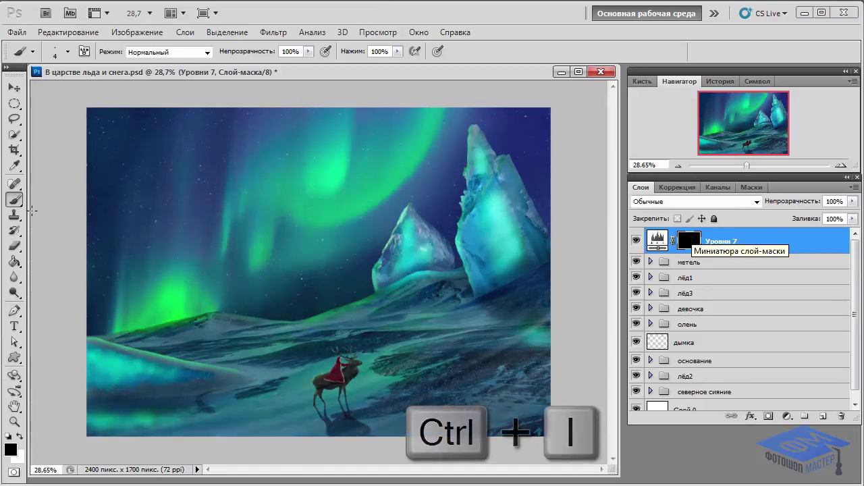
{"action": "left_click", "coordinate": [67, 52]}
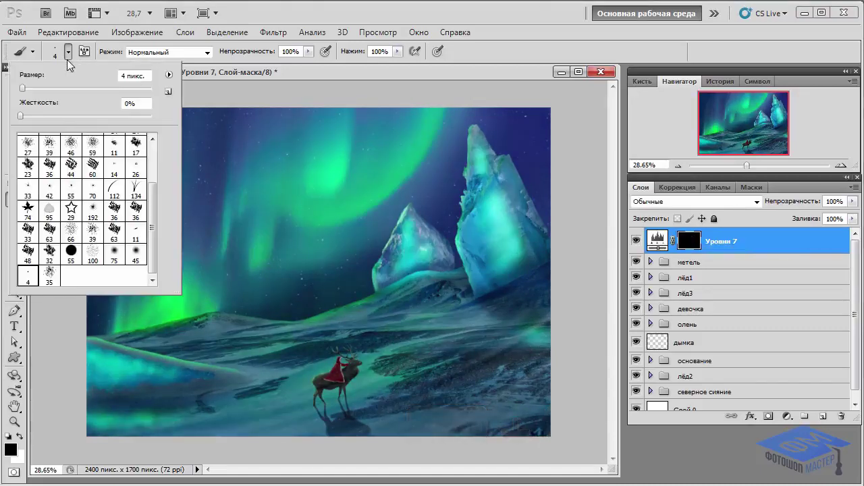
{"action": "scroll", "coordinate": [139, 141], "scroll_direction": "up", "scroll_amount": 3}
{"action": "left_click", "coordinate": [26, 144]}
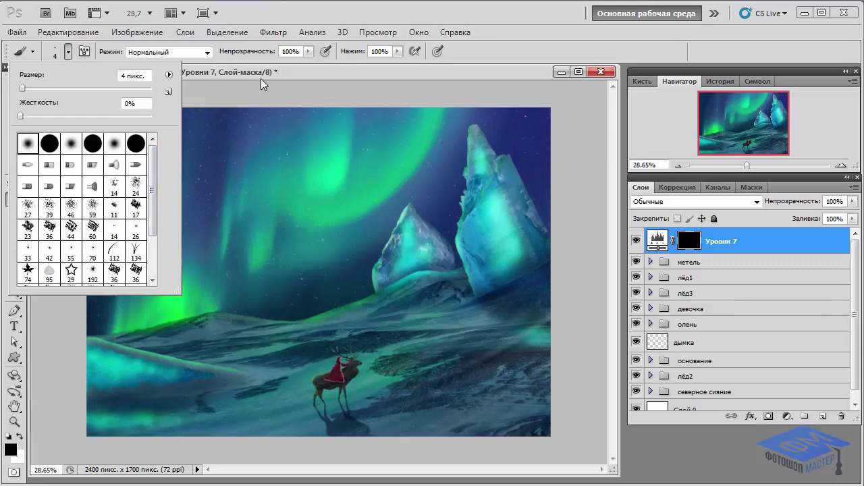
{"action": "left_click", "coordinate": [20, 435]}
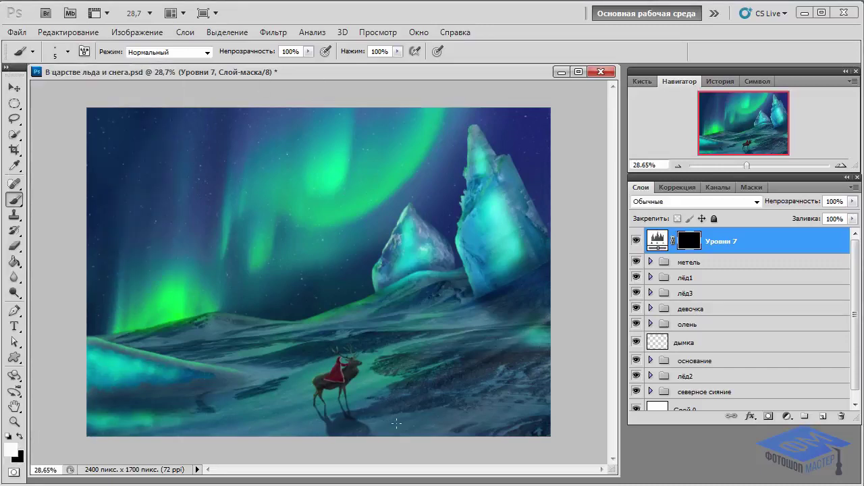
{"action": "key", "text": "bracketright"}
{"action": "key", "text": "bracketright"}
{"action": "key", "text": "bracketright"}
{"action": "key", "text": "bracketright"}
{"action": "key", "text": "bracketright"}
{"action": "key", "text": "bracketright"}
{"action": "key", "text": "bracketright"}
{"action": "key", "text": "bracketright"}
{"action": "key", "text": "bracketright"}
- Paint the contrast back onto the ground near the deer, the left ice and the lower-right snow
{"action": "mouse_move", "coordinate": [391, 409]}
{"action": "left_mouse_down"}
{"action": "mouse_move", "coordinate": [353, 380]}
{"action": "mouse_move", "coordinate": [428, 360]}
{"action": "mouse_move", "coordinate": [500, 368]}
{"action": "mouse_move", "coordinate": [548, 409]}
{"action": "mouse_move", "coordinate": [532, 406]}
{"action": "left_mouse_up"}
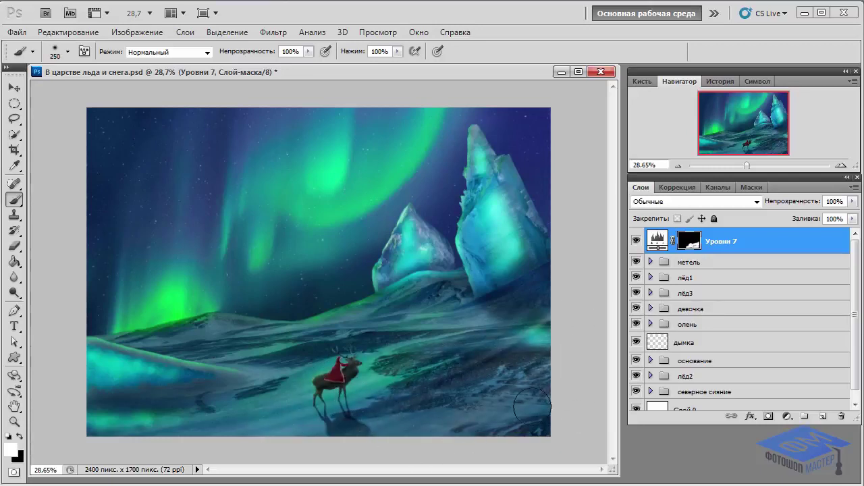
{"action": "left_click_drag", "start_coordinate": [104, 380], "coordinate": [143, 378]}
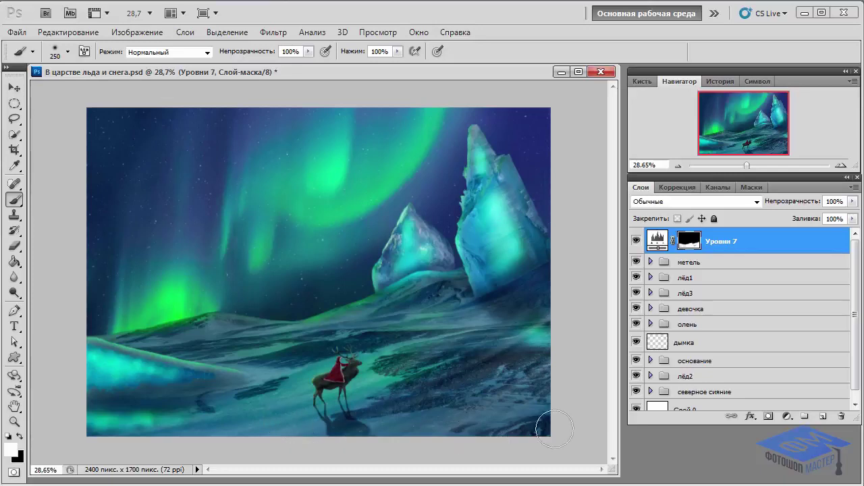
{"action": "left_click_drag", "start_coordinate": [498, 367], "coordinate": [569, 395]}
{"action": "key", "text": "alt+BackSpace"}
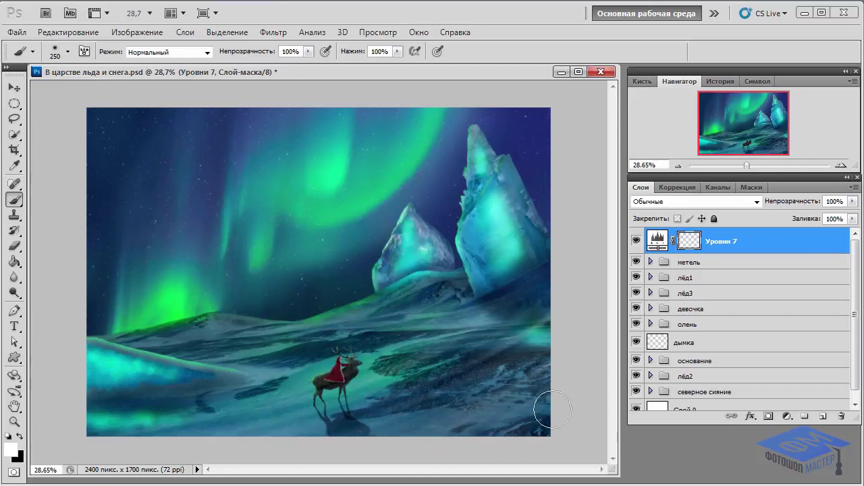
{"action": "key", "text": "ctrl+z"}
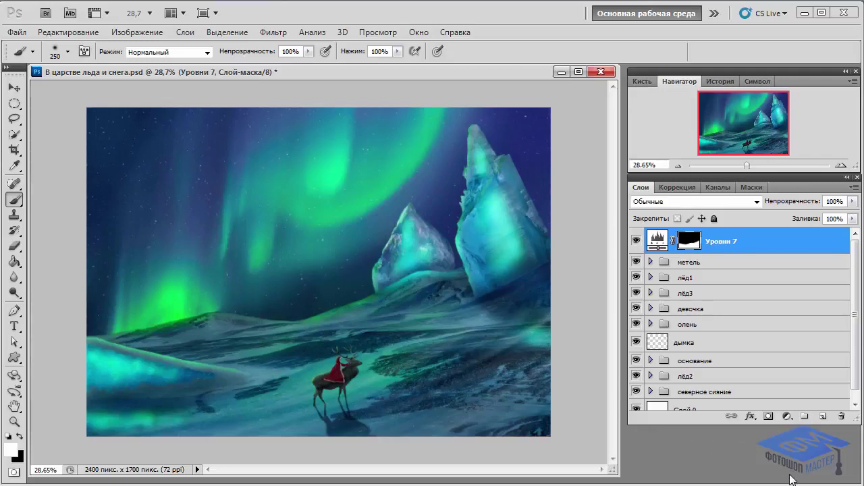
- Add a gradient map layer using the CSP True Sky Sunset gradient
{"action": "left_click", "coordinate": [787, 417]}
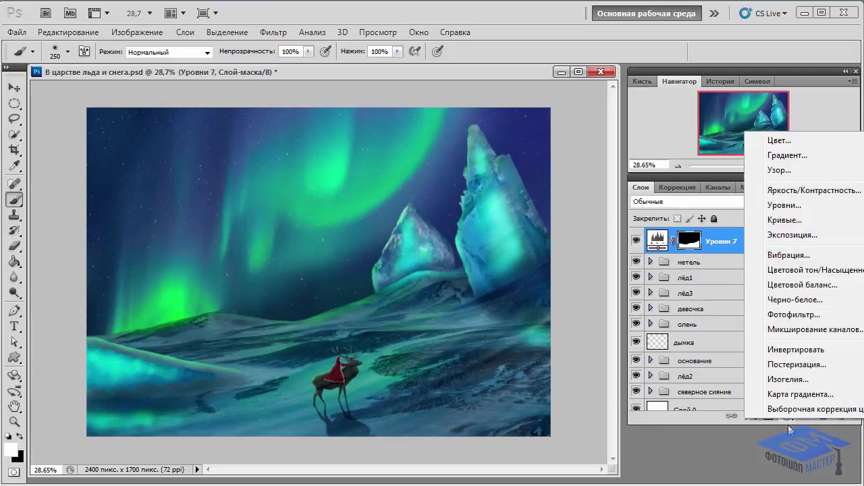
{"action": "left_click", "coordinate": [769, 445]}
{"action": "left_click", "coordinate": [725, 236]}
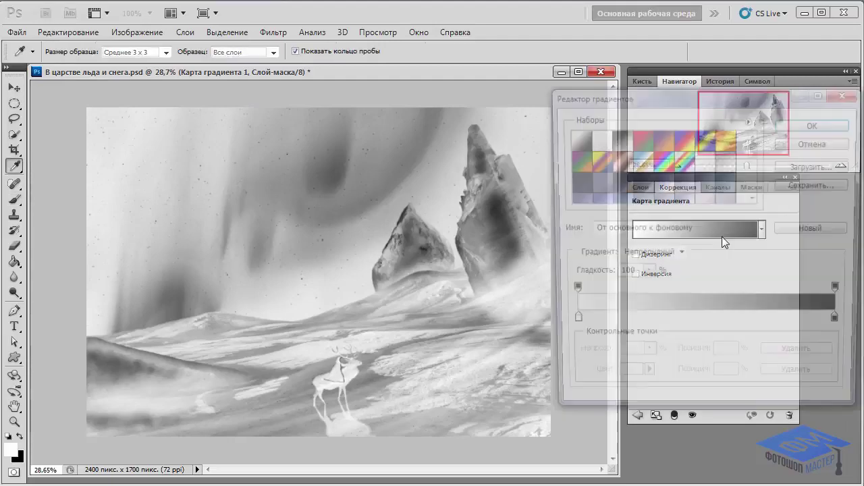
{"action": "left_click", "coordinate": [754, 158]}
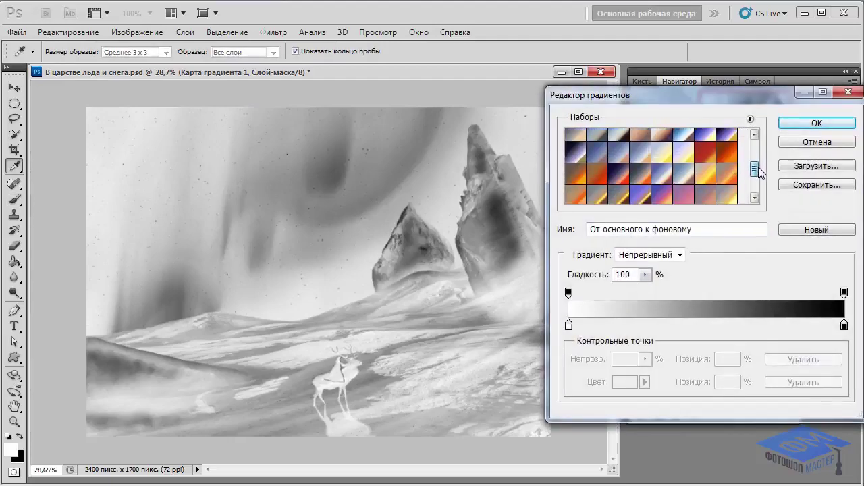
{"action": "left_click_drag", "start_coordinate": [756, 159], "coordinate": [756, 175]}
{"action": "left_click", "coordinate": [664, 171]}
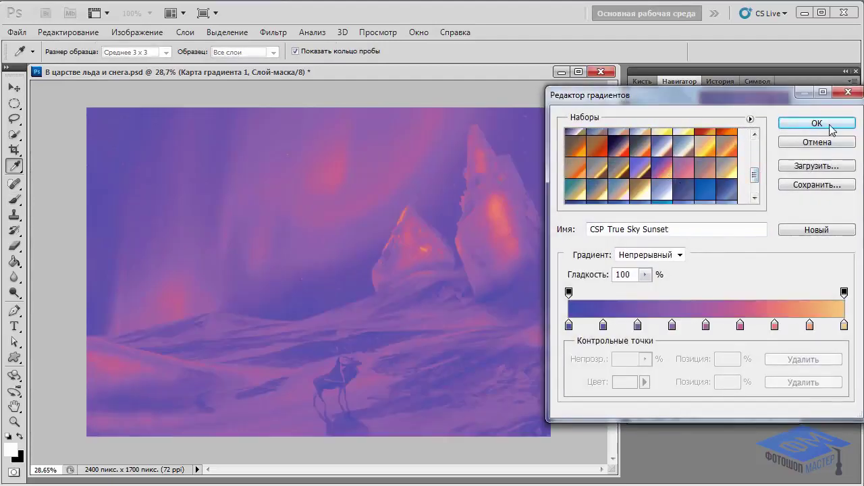
{"action": "left_click", "coordinate": [829, 126]}
- Set the gradient map to Soft Light blending at 25% opacity
{"action": "left_click", "coordinate": [641, 189]}
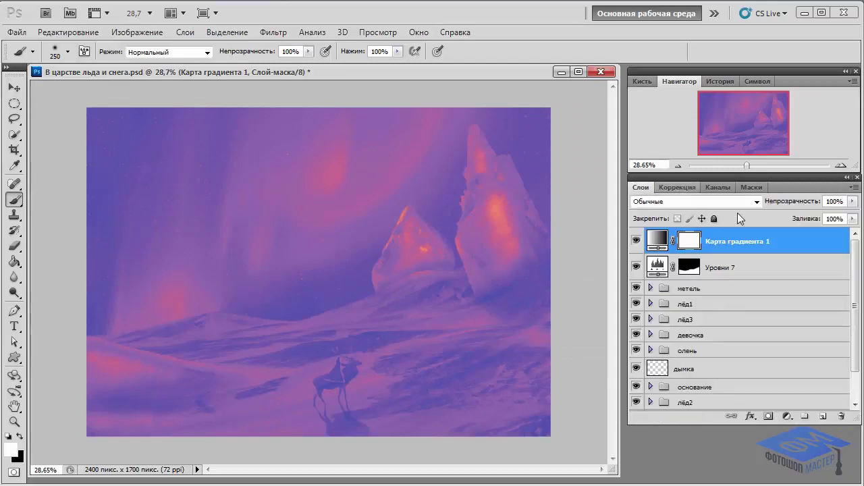
{"action": "left_click", "coordinate": [757, 201]}
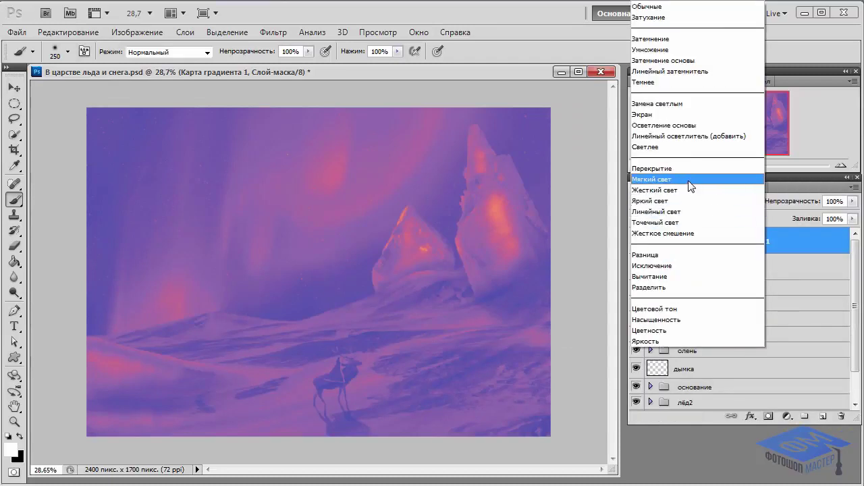
{"action": "left_click", "coordinate": [692, 181]}
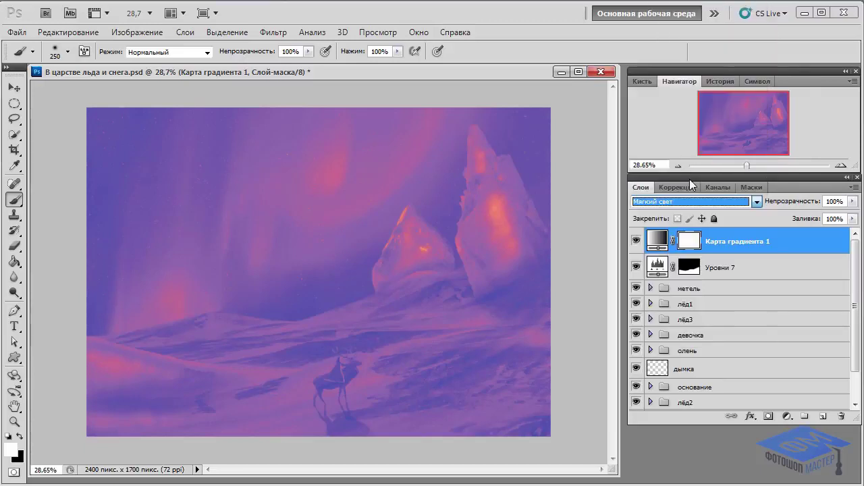
{"action": "left_click", "coordinate": [853, 201]}
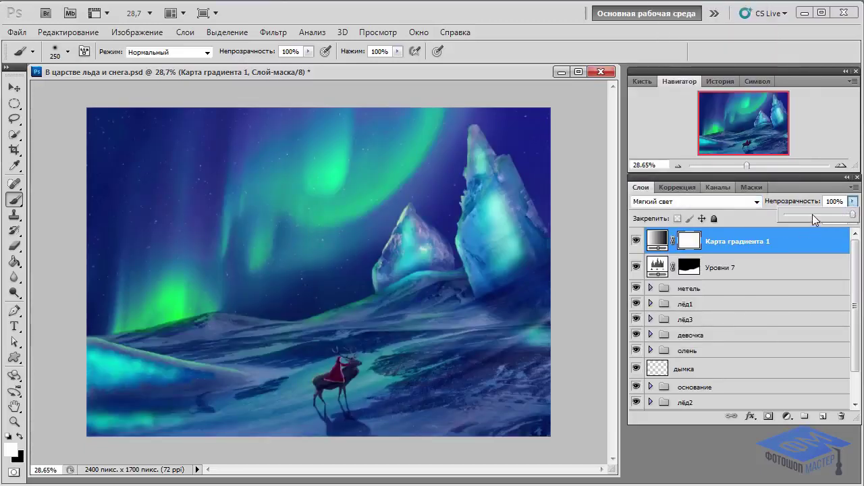
{"action": "left_click", "coordinate": [813, 214]}
{"action": "left_click_drag", "start_coordinate": [811, 214], "coordinate": [808, 214]}
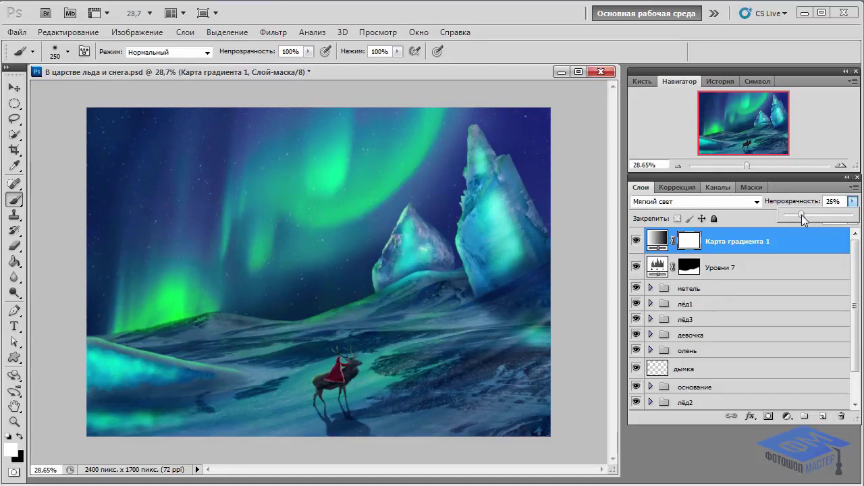
{"action": "left_click", "coordinate": [637, 241]}
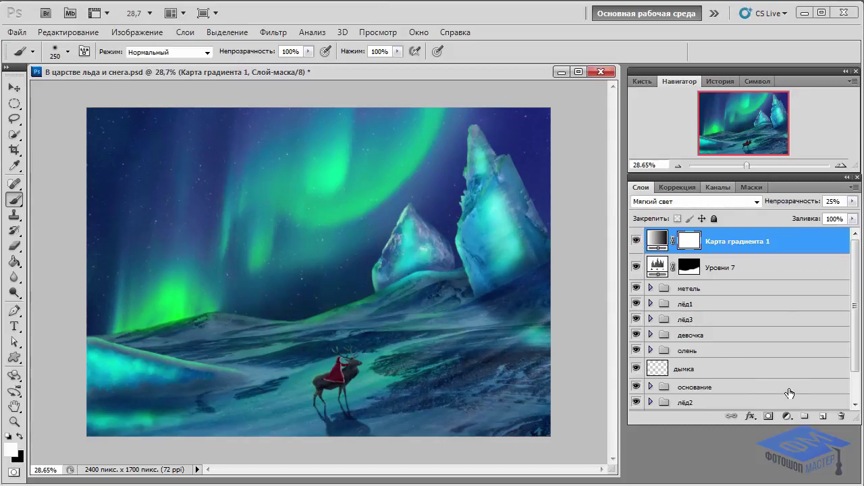
- Add a #11111e solid colour fill layer above дымка, blended as Exclusion
{"action": "left_click", "coordinate": [748, 372]}
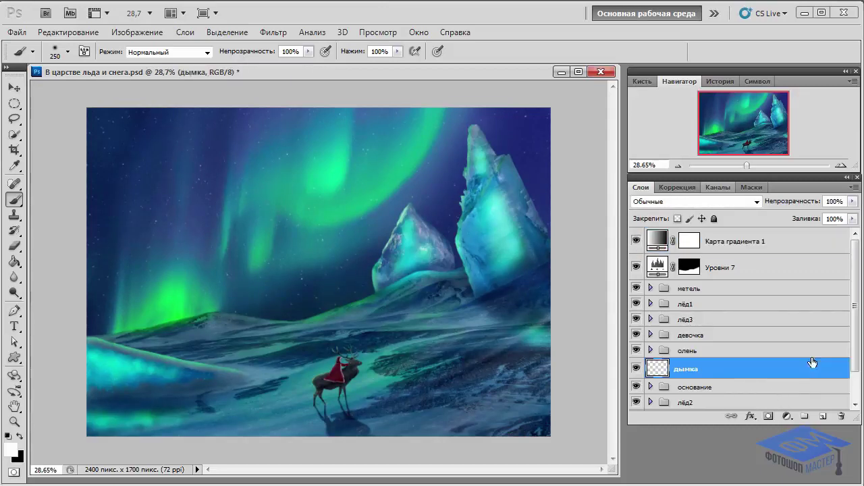
{"action": "left_click_drag", "start_coordinate": [857, 350], "coordinate": [859, 378]}
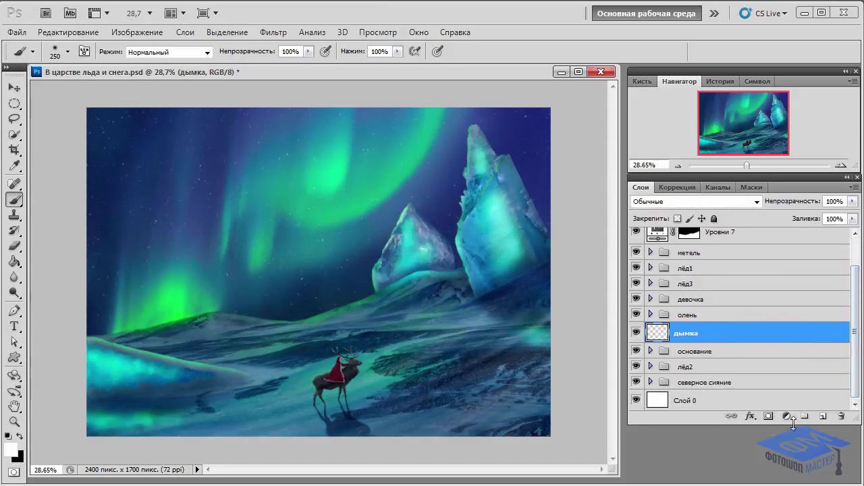
{"action": "left_click", "coordinate": [787, 416]}
{"action": "left_click", "coordinate": [810, 137]}
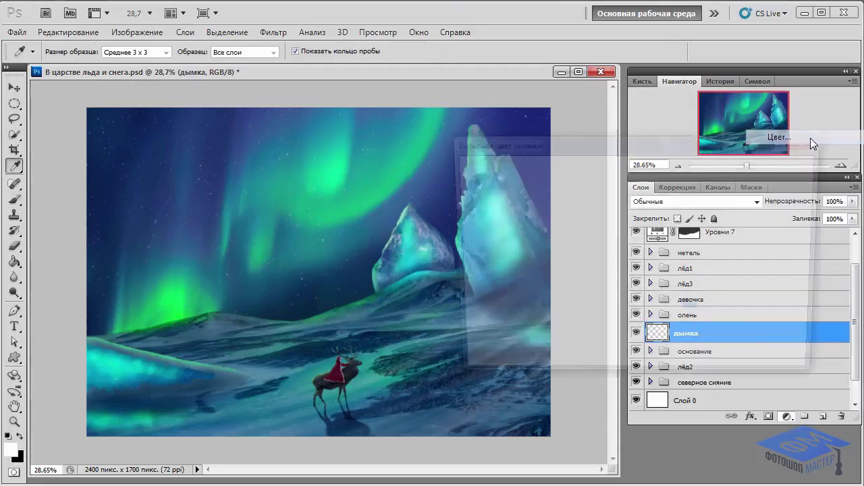
{"action": "left_click", "coordinate": [682, 366]}
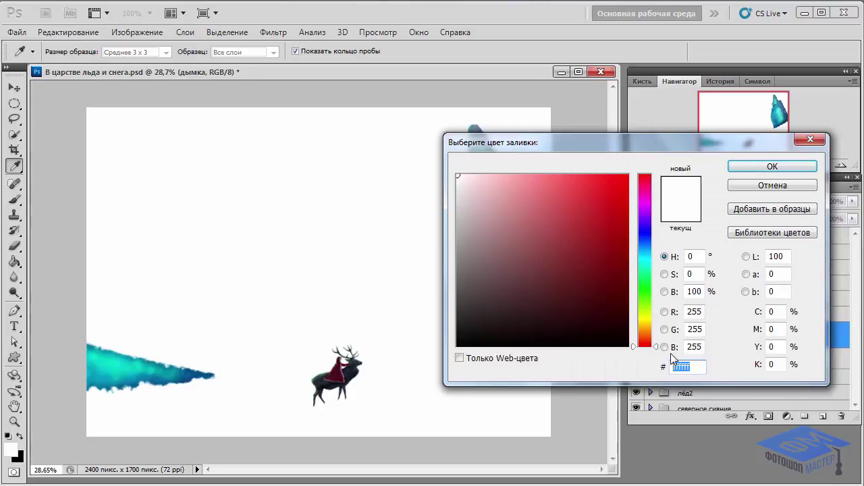
{"action": "type", "text": "11111"}
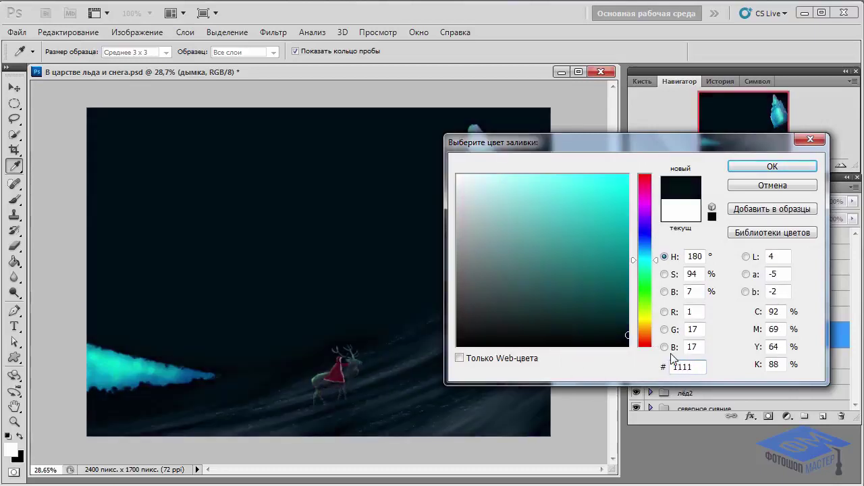
{"action": "type", "text": "e"}
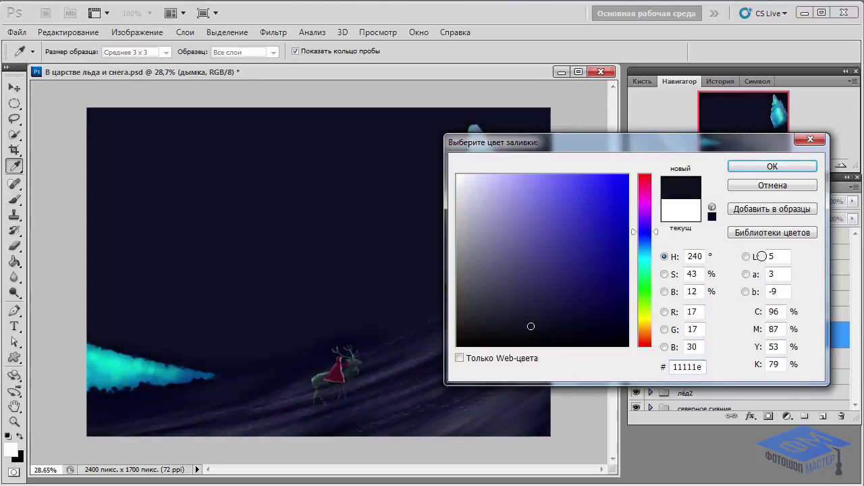
{"action": "left_click", "coordinate": [787, 168]}
{"action": "left_click", "coordinate": [750, 201]}
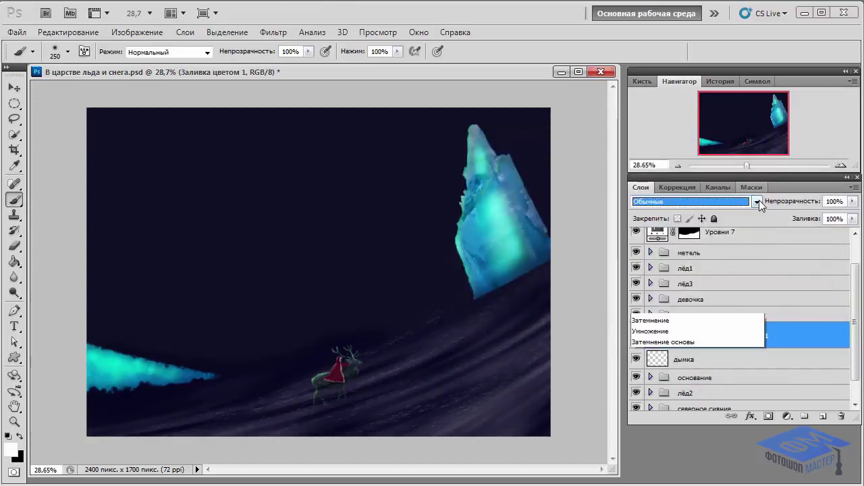
{"action": "left_click", "coordinate": [679, 266]}
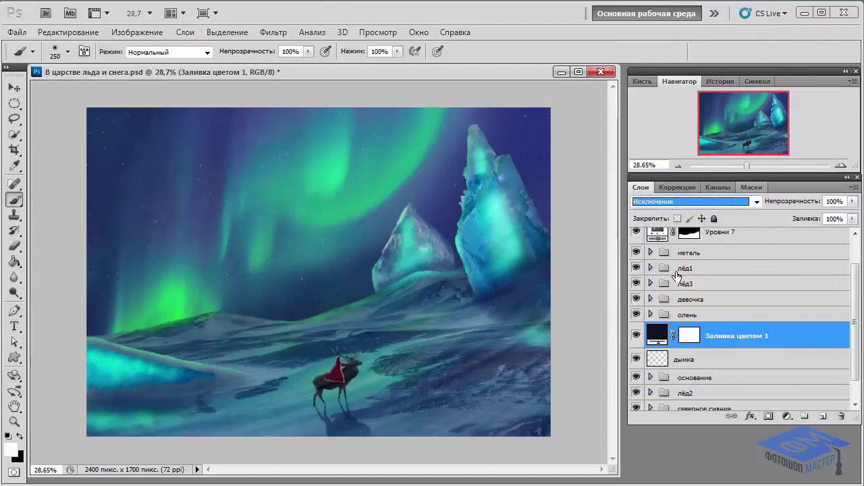
{"action": "left_click", "coordinate": [693, 339]}
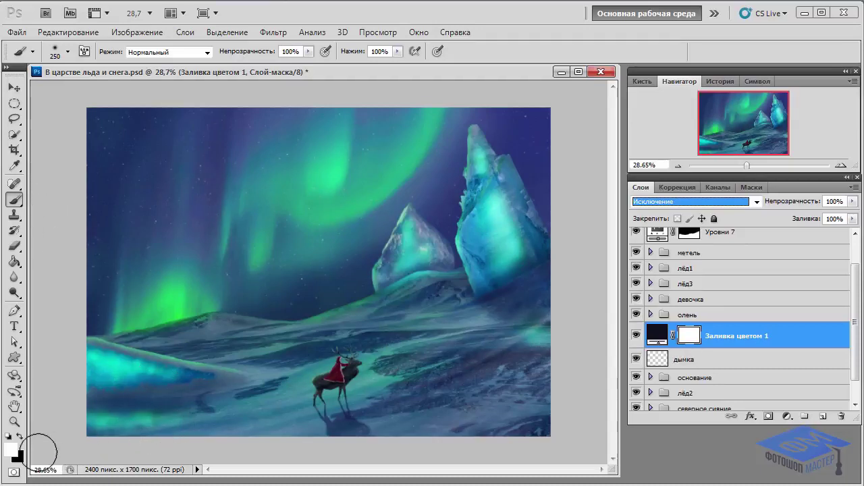
- Paint black on the fill mask with a 300–500 px brush across the lower snow and ice
{"action": "left_click", "coordinate": [20, 437]}
{"action": "left_click_drag", "start_coordinate": [203, 427], "coordinate": [569, 398]}
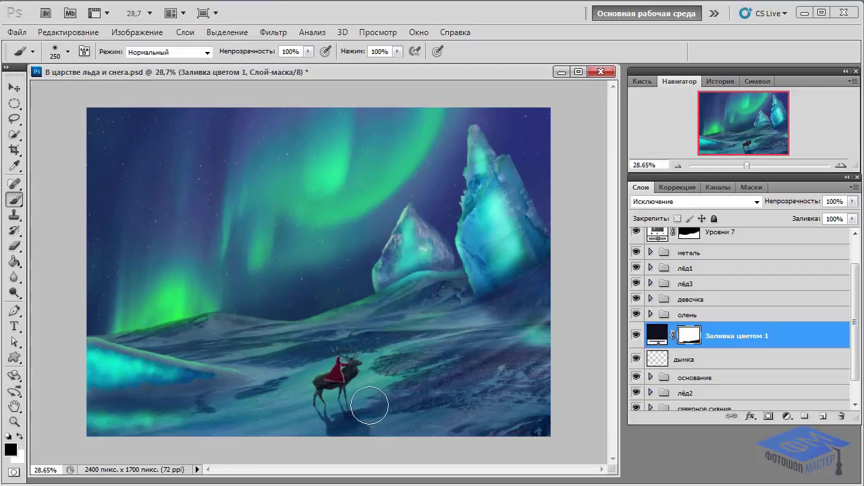
{"action": "key", "text": "bracketright"}
{"action": "key", "text": "bracketright"}
{"action": "key", "text": "bracketright"}
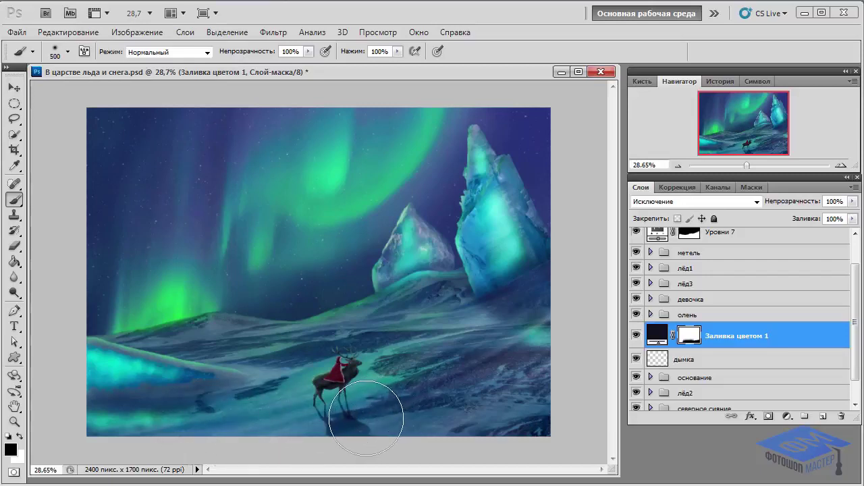
{"action": "key", "text": "bracketleft"}
{"action": "key", "text": "bracketleft"}
{"action": "mouse_move", "coordinate": [142, 431]}
{"action": "left_mouse_down"}
{"action": "mouse_move", "coordinate": [508, 345]}
{"action": "mouse_move", "coordinate": [538, 321]}
{"action": "left_mouse_up"}
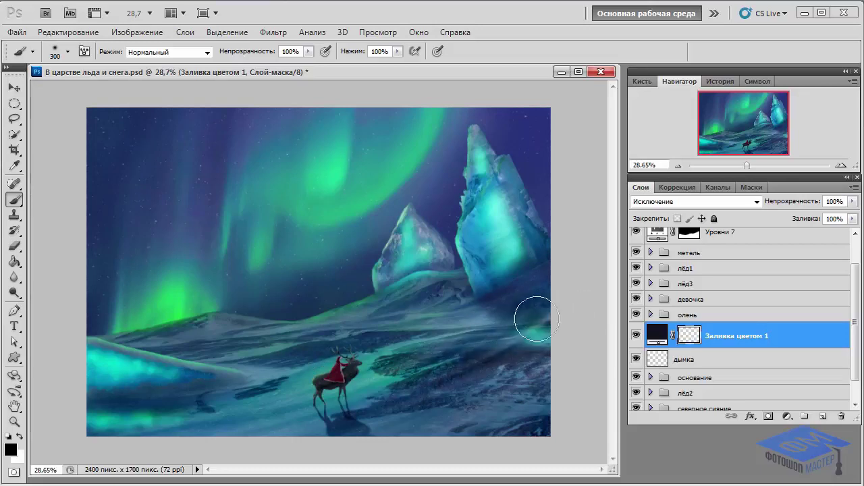
{"action": "mouse_move", "coordinate": [344, 420]}
{"action": "left_mouse_down"}
{"action": "mouse_move", "coordinate": [507, 401]}
{"action": "mouse_move", "coordinate": [276, 415]}
{"action": "mouse_move", "coordinate": [131, 385]}
{"action": "left_mouse_up"}
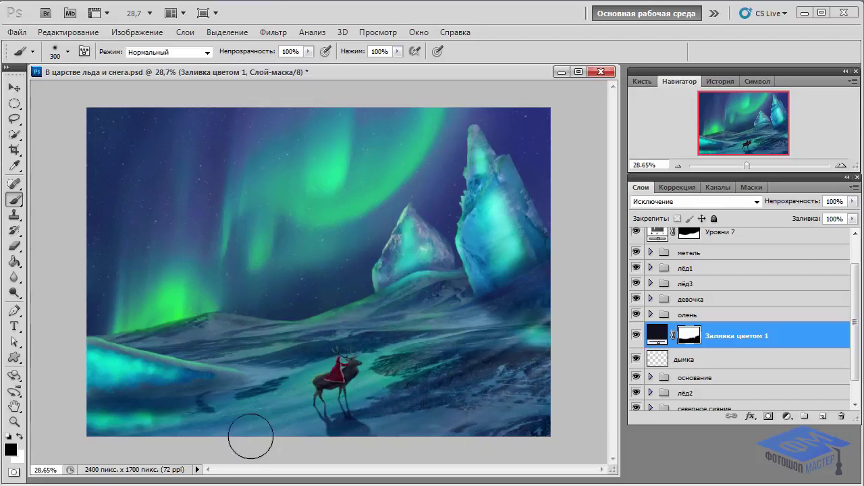
- At 10% brush opacity, softly brighten the upper and lower-left green aurora glows
{"action": "double_click", "coordinate": [300, 52]}
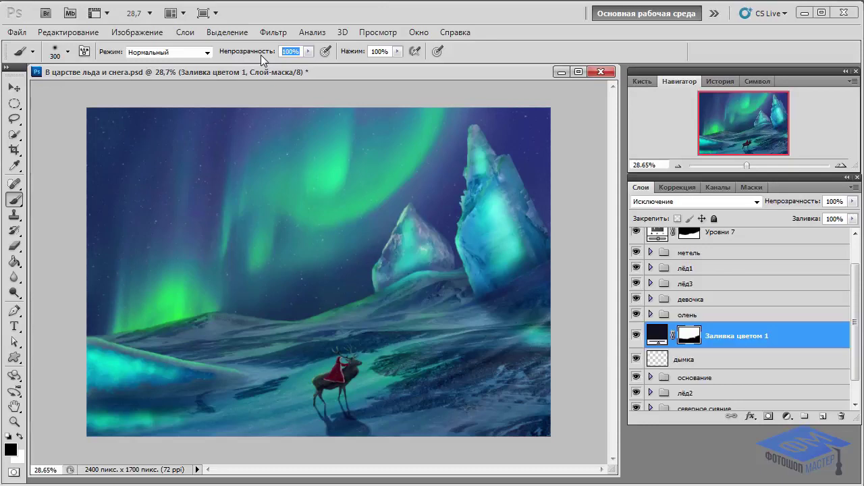
{"action": "type", "text": "10"}
{"action": "mouse_move", "coordinate": [340, 193]}
{"action": "left_mouse_down"}
{"action": "mouse_move", "coordinate": [328, 173]}
{"action": "mouse_move", "coordinate": [335, 158]}
{"action": "mouse_move", "coordinate": [324, 173]}
{"action": "left_mouse_up"}
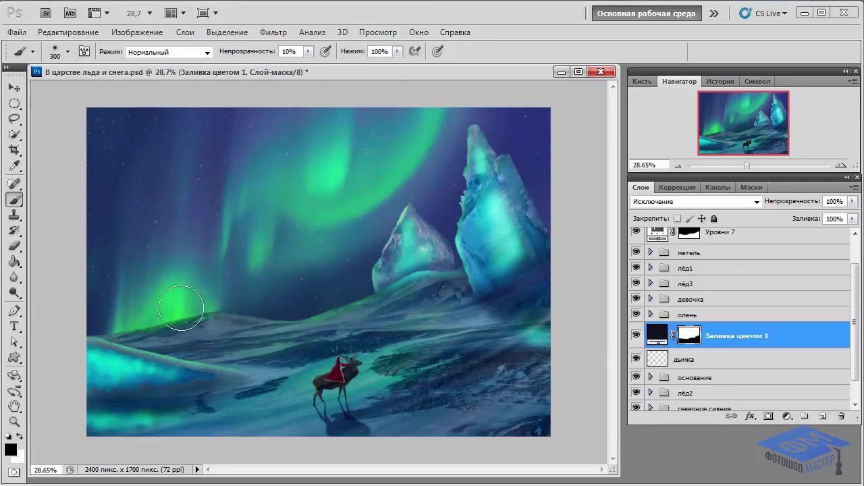
{"action": "mouse_move", "coordinate": [181, 312]}
{"action": "left_mouse_down"}
{"action": "mouse_move", "coordinate": [167, 301]}
{"action": "mouse_move", "coordinate": [169, 290]}
{"action": "left_mouse_up"}
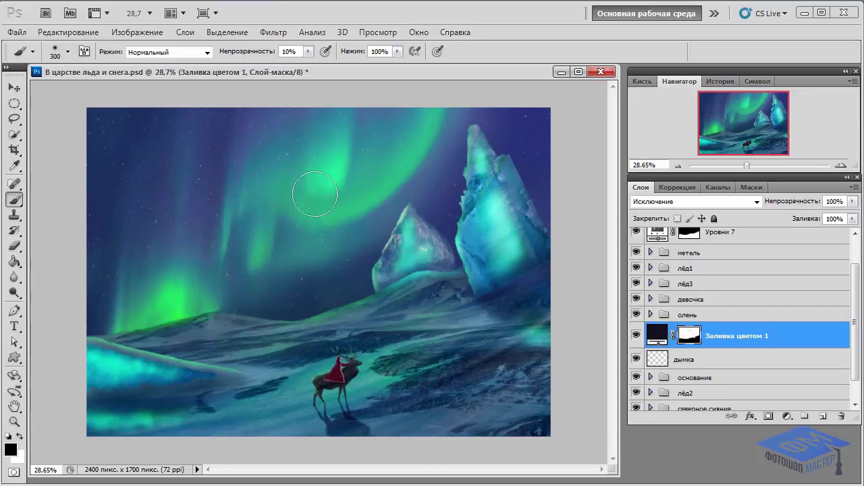
{"action": "mouse_move", "coordinate": [329, 169]}
{"action": "left_mouse_down"}
{"action": "mouse_move", "coordinate": [338, 184]}
{"action": "mouse_move", "coordinate": [399, 155]}
{"action": "mouse_move", "coordinate": [417, 128]}
{"action": "mouse_move", "coordinate": [333, 187]}
{"action": "mouse_move", "coordinate": [291, 193]}
{"action": "left_mouse_up"}
{"action": "left_click_drag", "start_coordinate": [160, 295], "coordinate": [176, 284]}
{"action": "scroll", "coordinate": [770, 283], "scroll_direction": "up", "scroll_amount": 1}
{"action": "scroll", "coordinate": [786, 247], "scroll_direction": "up", "scroll_amount": 1}
- Stamp a merged copy on top, apply a 1.0 px High Pass, and blend it as Soft Light
{"action": "left_click", "coordinate": [786, 247]}
{"action": "key", "text": "ctrl+shift+alt+e"}
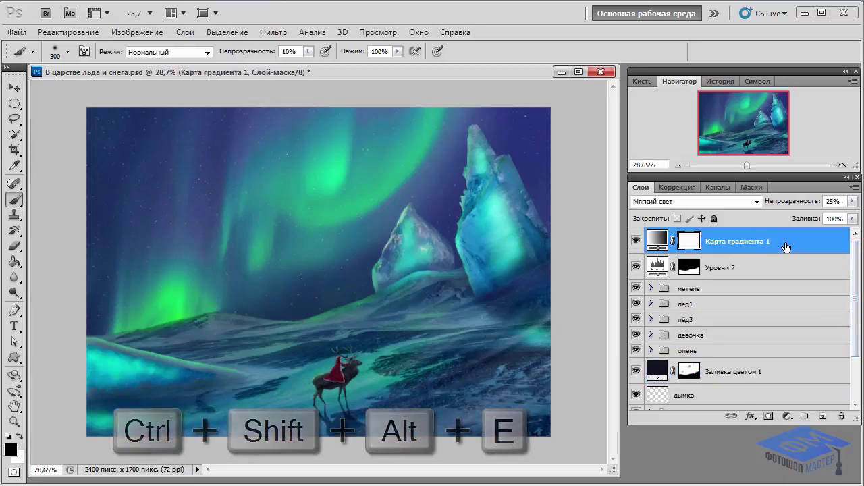
{"action": "left_click", "coordinate": [275, 32]}
{"action": "mouse_move", "coordinate": [282, 296]}
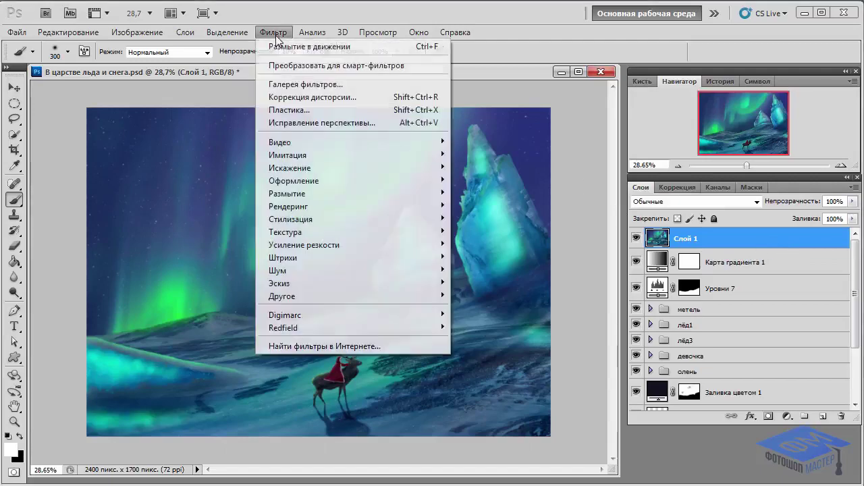
{"action": "left_click", "coordinate": [538, 348]}
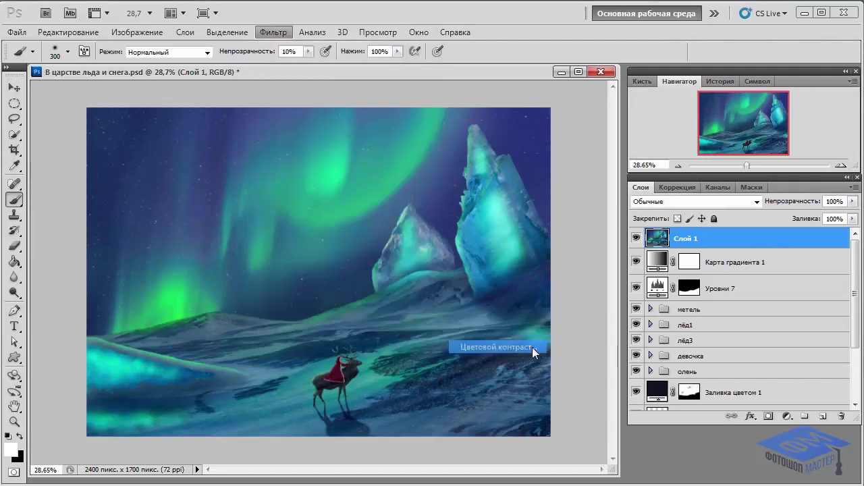
{"action": "left_click", "coordinate": [733, 95]}
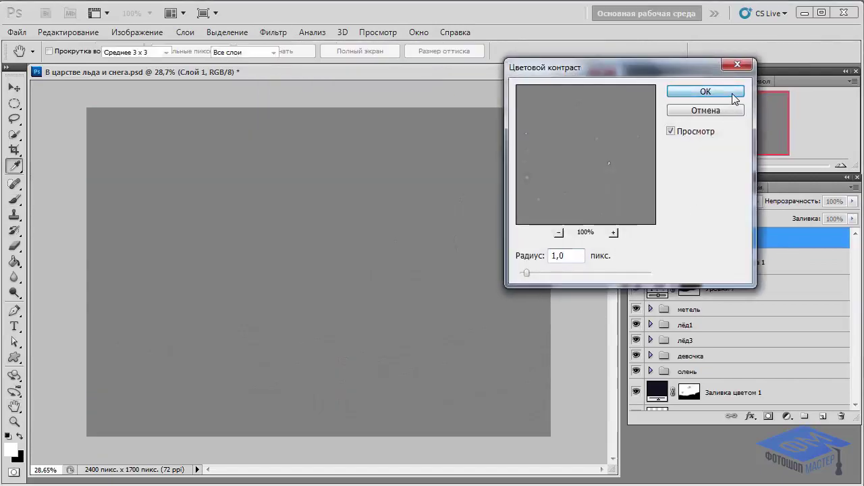
{"action": "key", "text": "b"}
{"action": "left_click", "coordinate": [756, 202]}
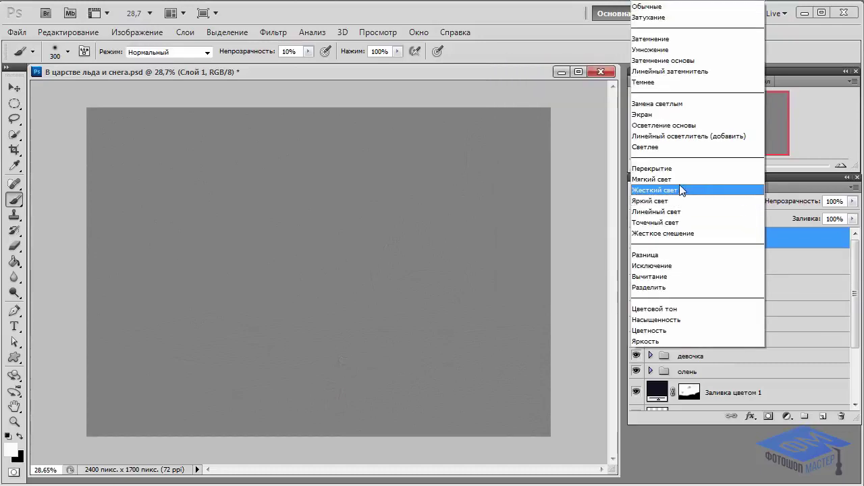
{"action": "left_click", "coordinate": [679, 177]}
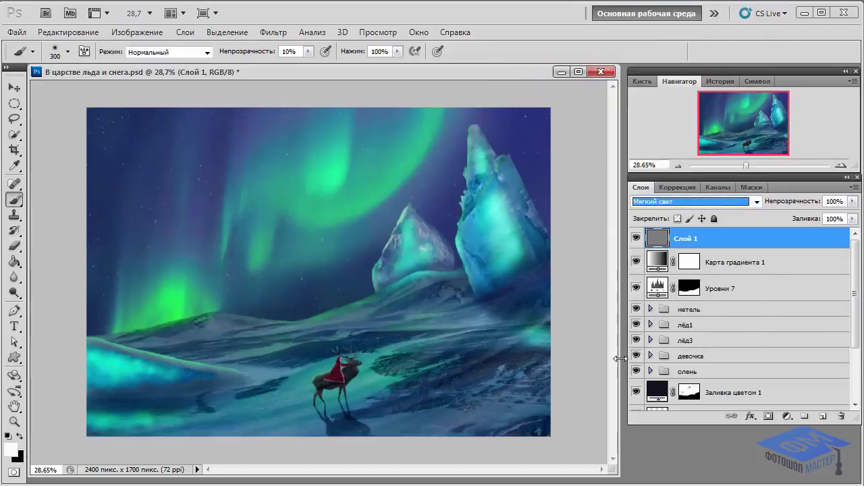